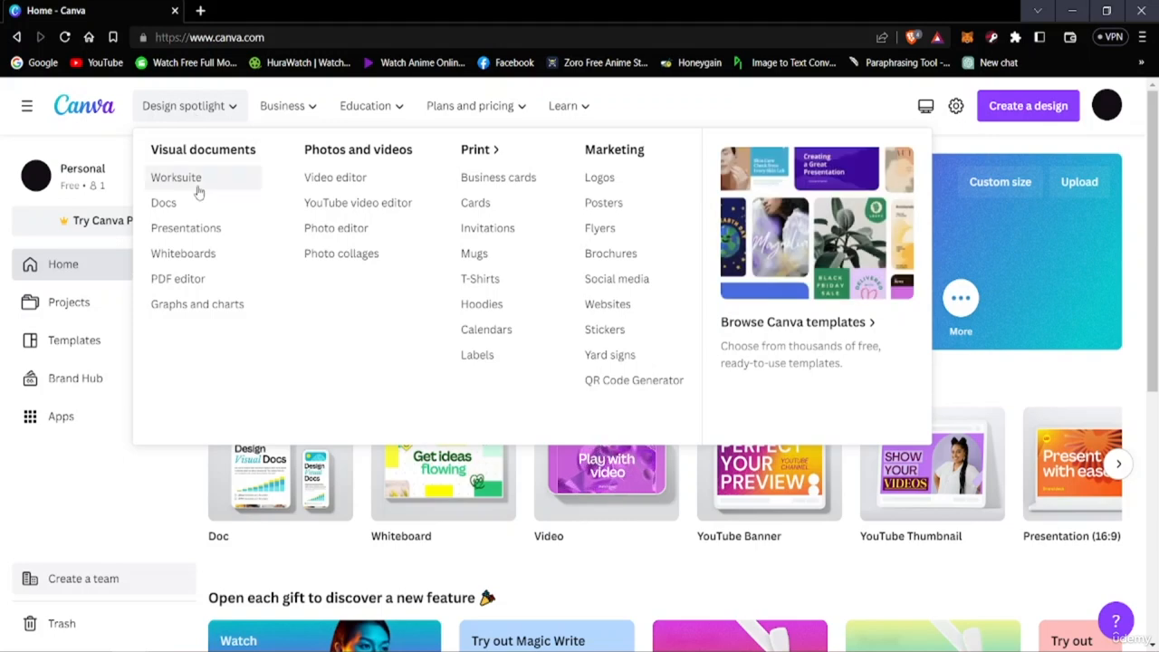
pyautogui.moveTo(355, 129)
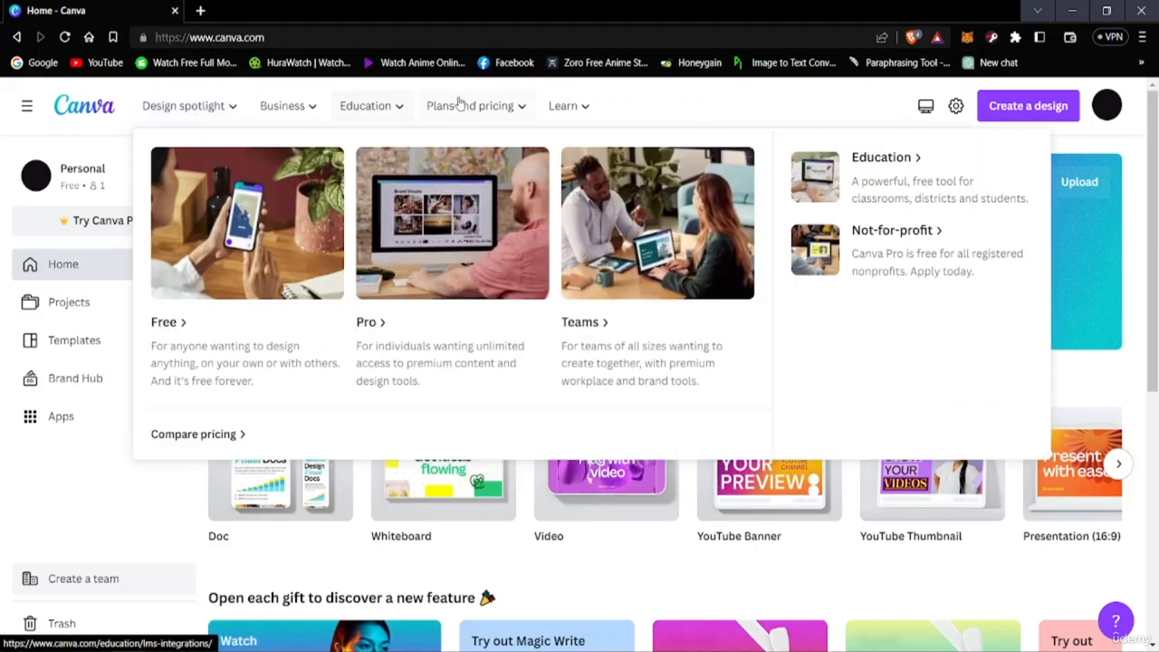
pyautogui.moveTo(562, 106)
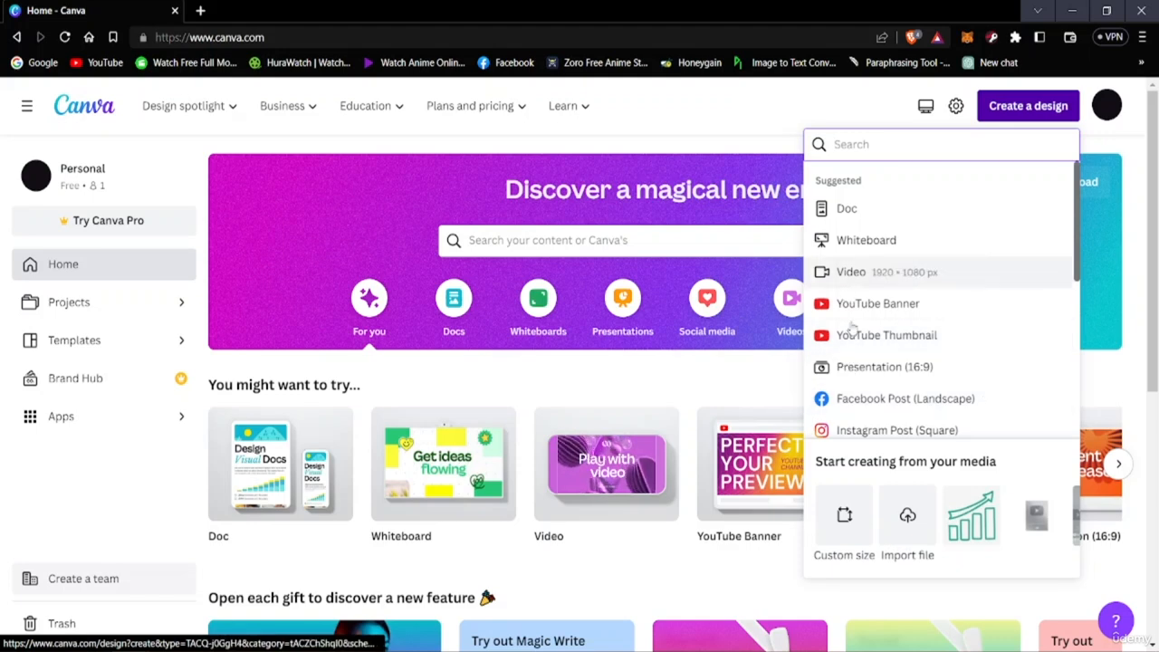
# Create a new blank Doc from the suggested design types
pyautogui.scroll(-2, 855, 348)
pyautogui.scroll(-2, 853, 344)
pyautogui.scroll(5, 854, 344)
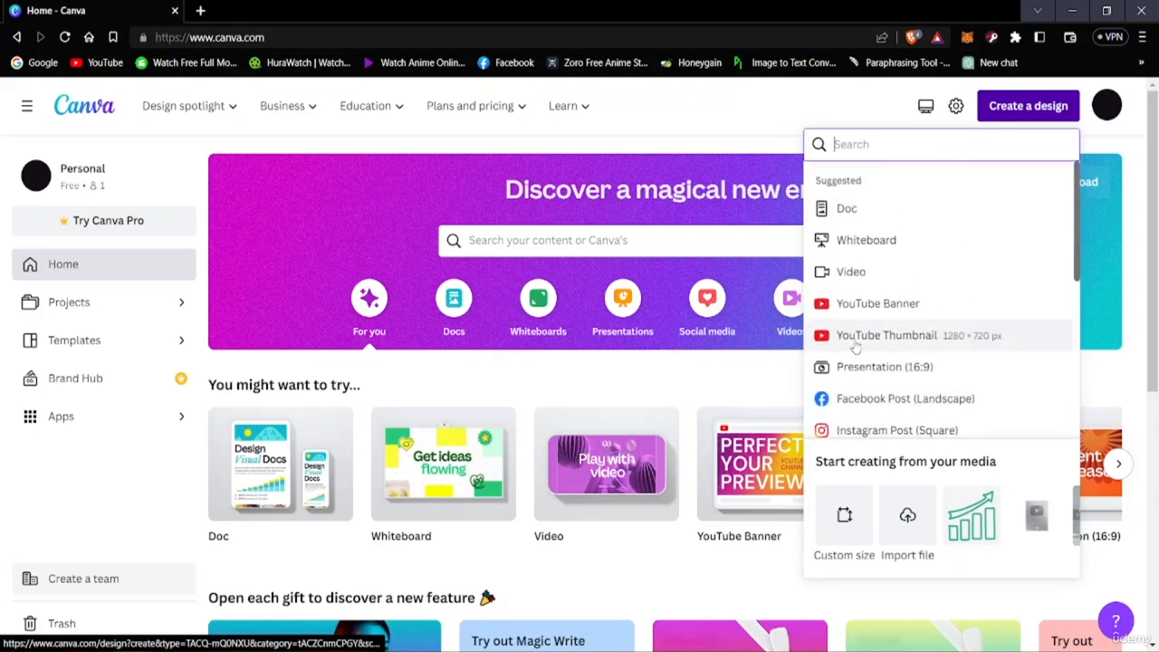
pyautogui.click(853, 207)
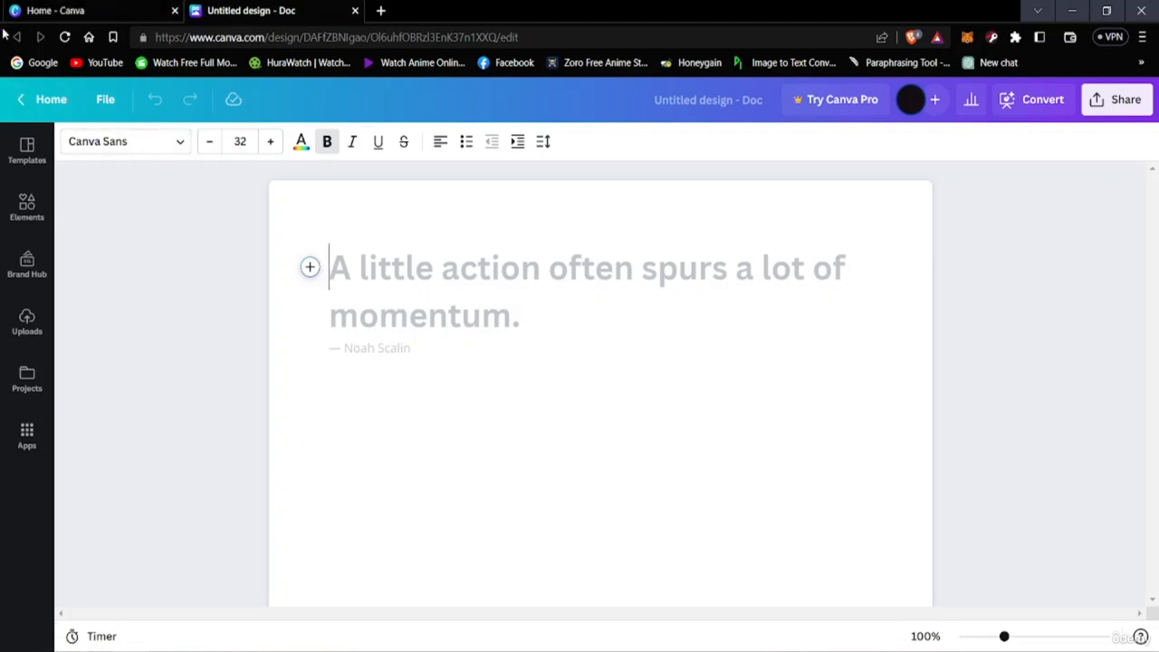
# Leave the blank document for the home page and close the duplicate home tab
pyautogui.click(27, 100)
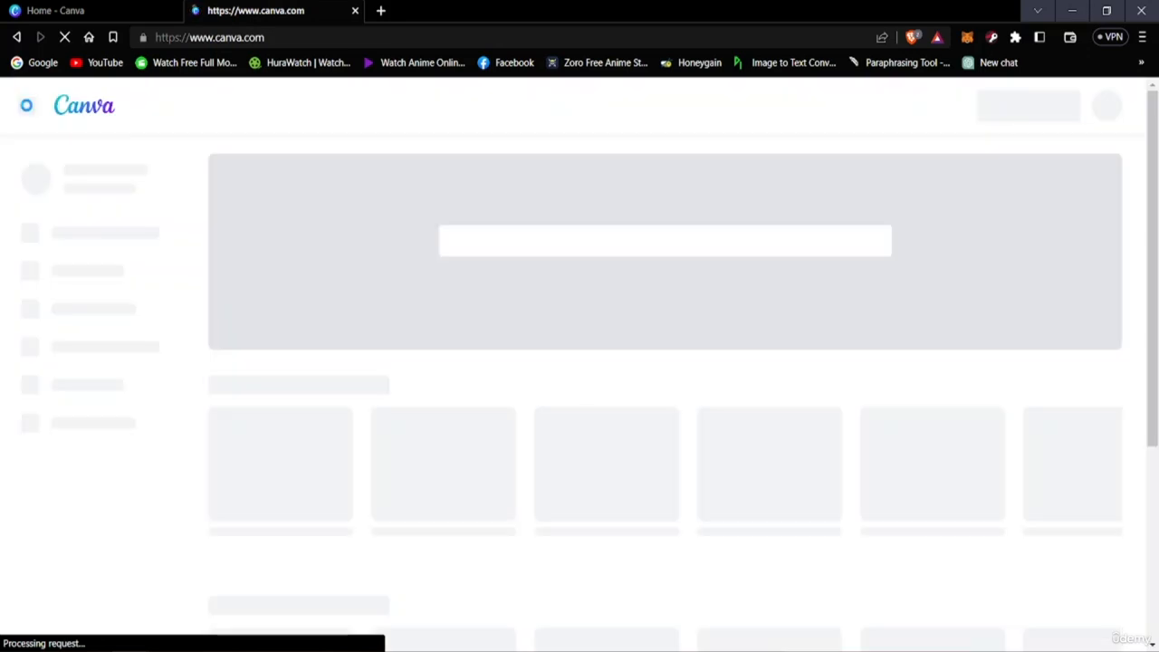
pyautogui.click(174, 10)
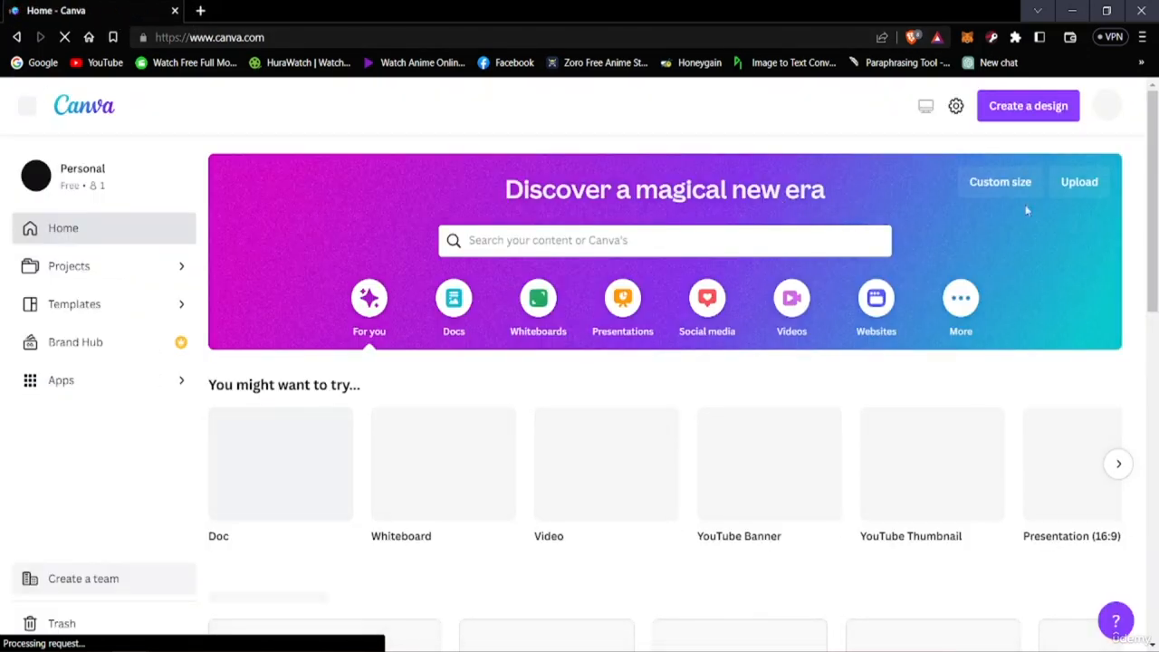
pyautogui.click(1010, 122)
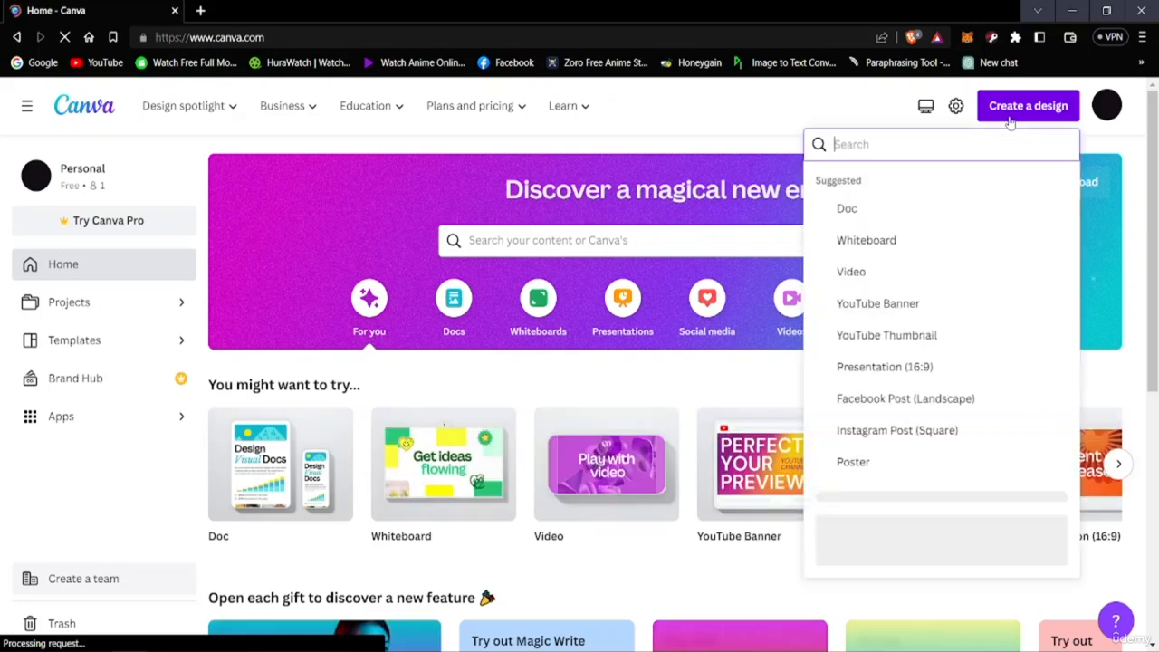
pyautogui.click(722, 115)
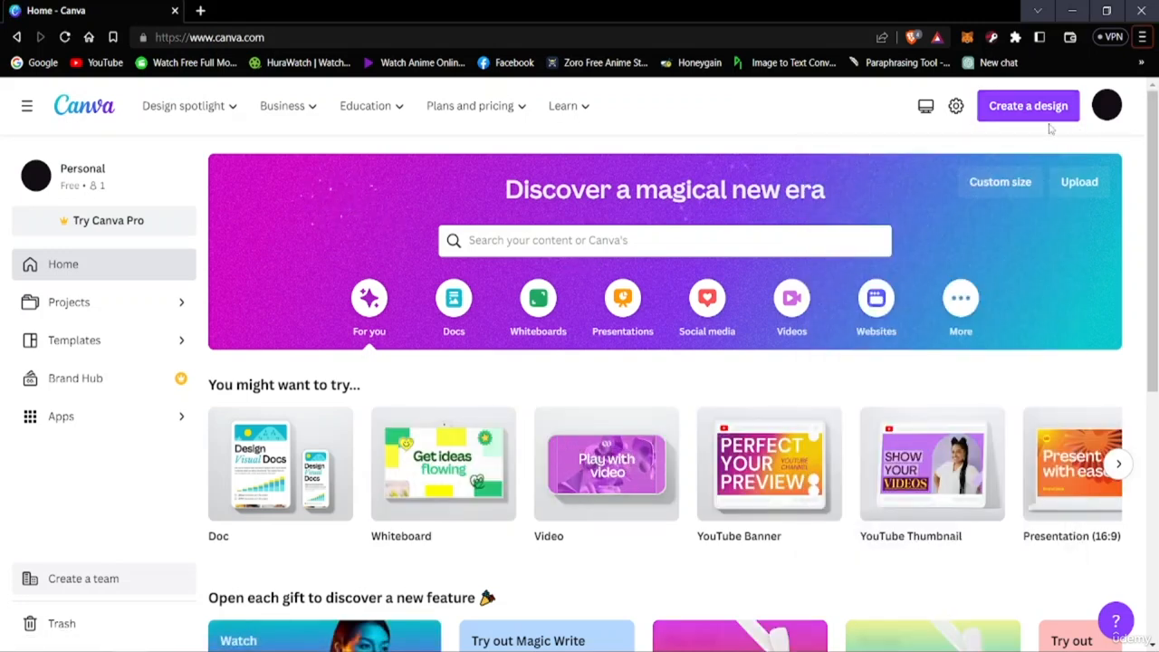
# Create a new custom-size design 1000 px wide and 1000 px high
pyautogui.click(1025, 111)
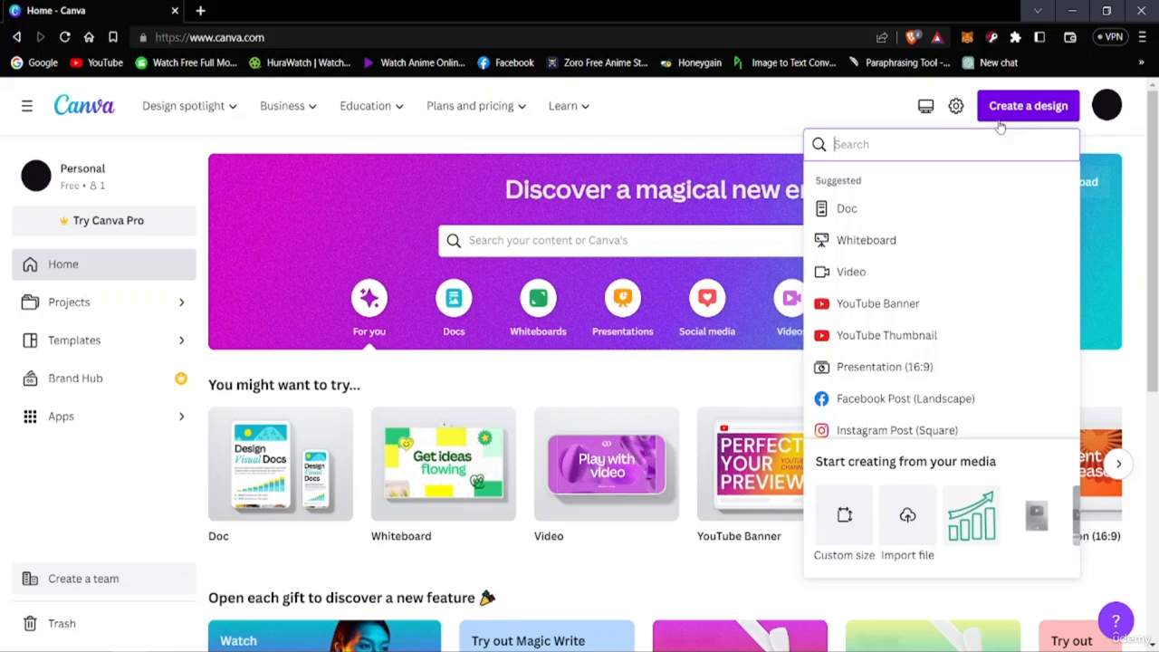
pyautogui.click(845, 516)
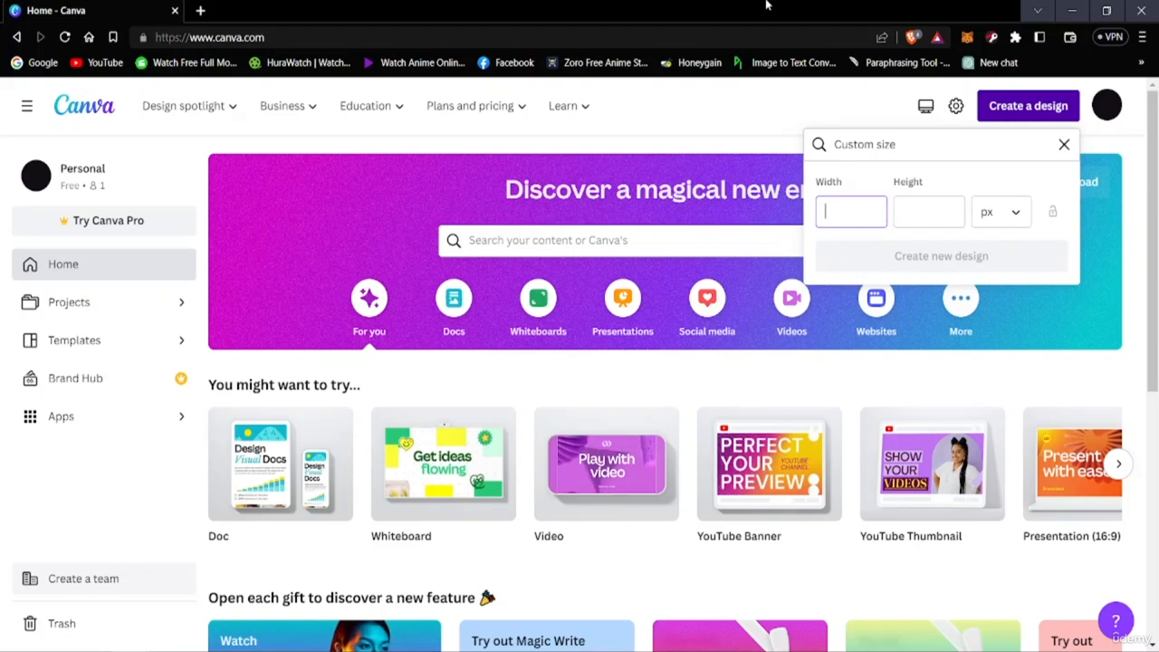
pyautogui.write('100')
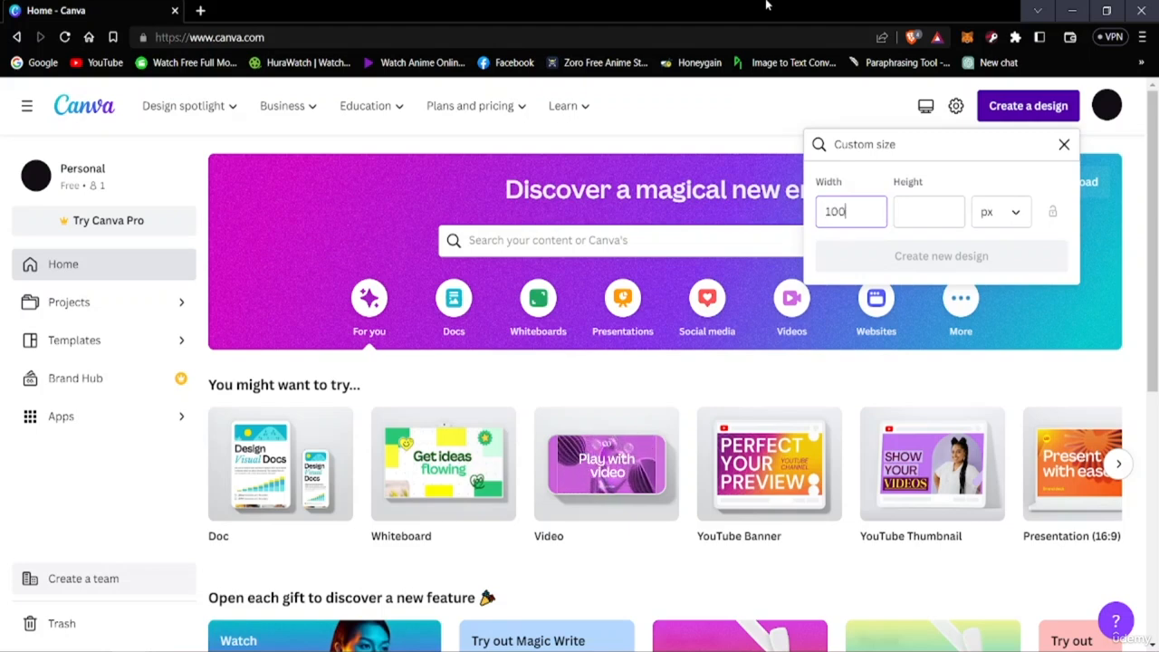
pyautogui.write('0')
pyautogui.press('Tab')
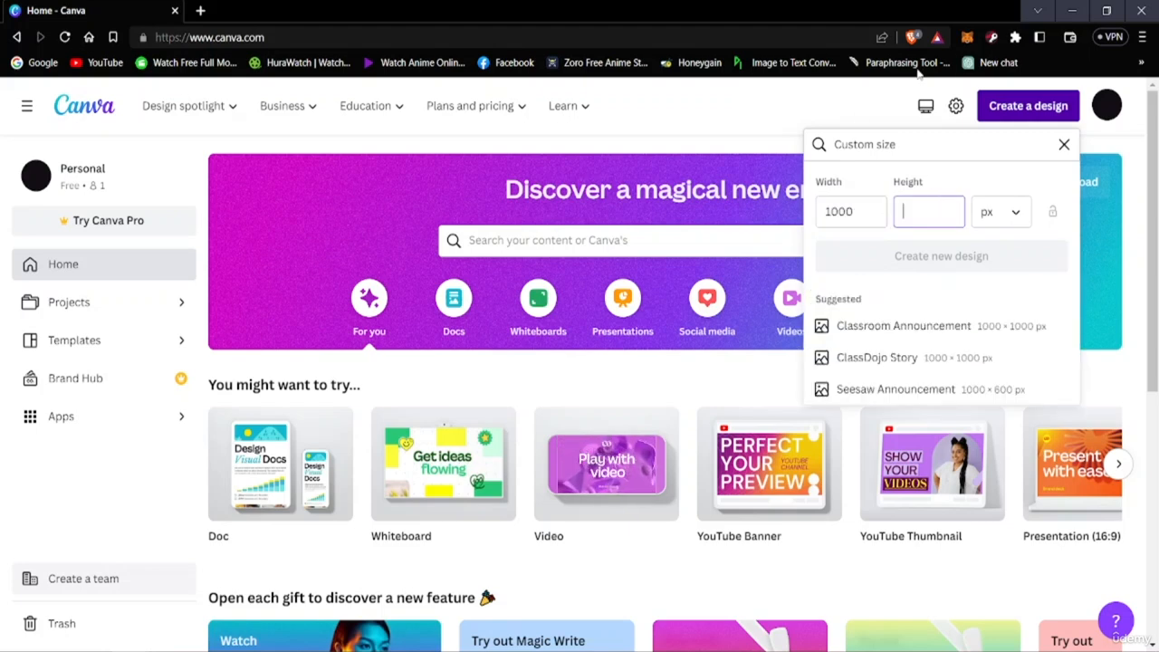
pyautogui.write('1000')
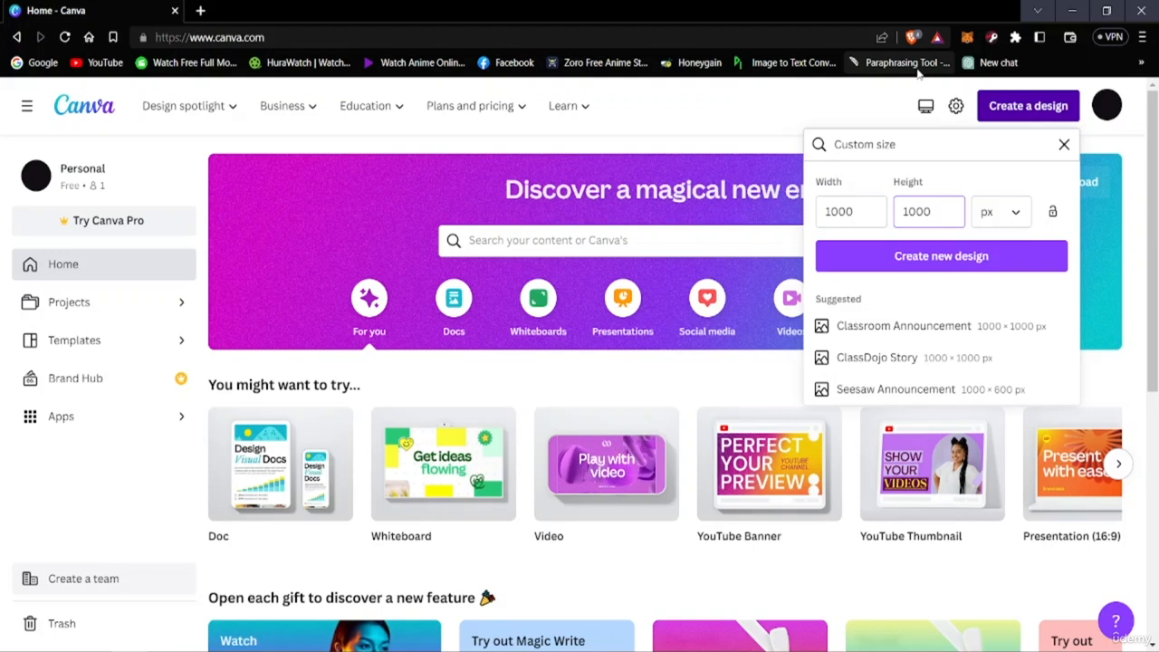
pyautogui.click(1012, 213)
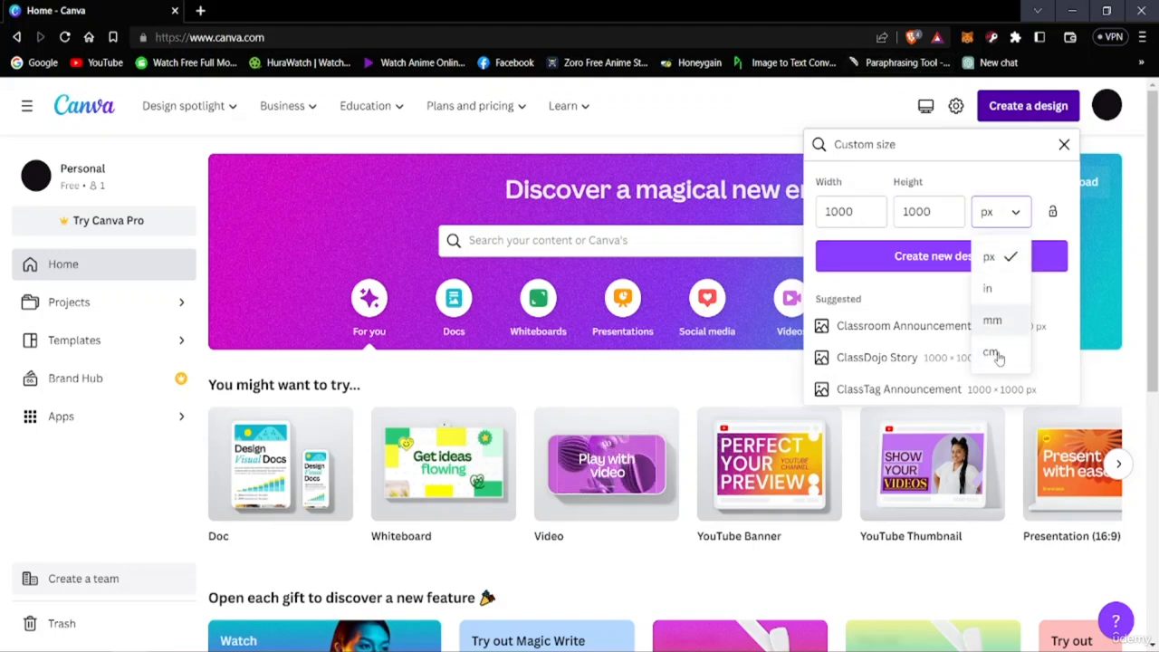
pyautogui.click(1001, 257)
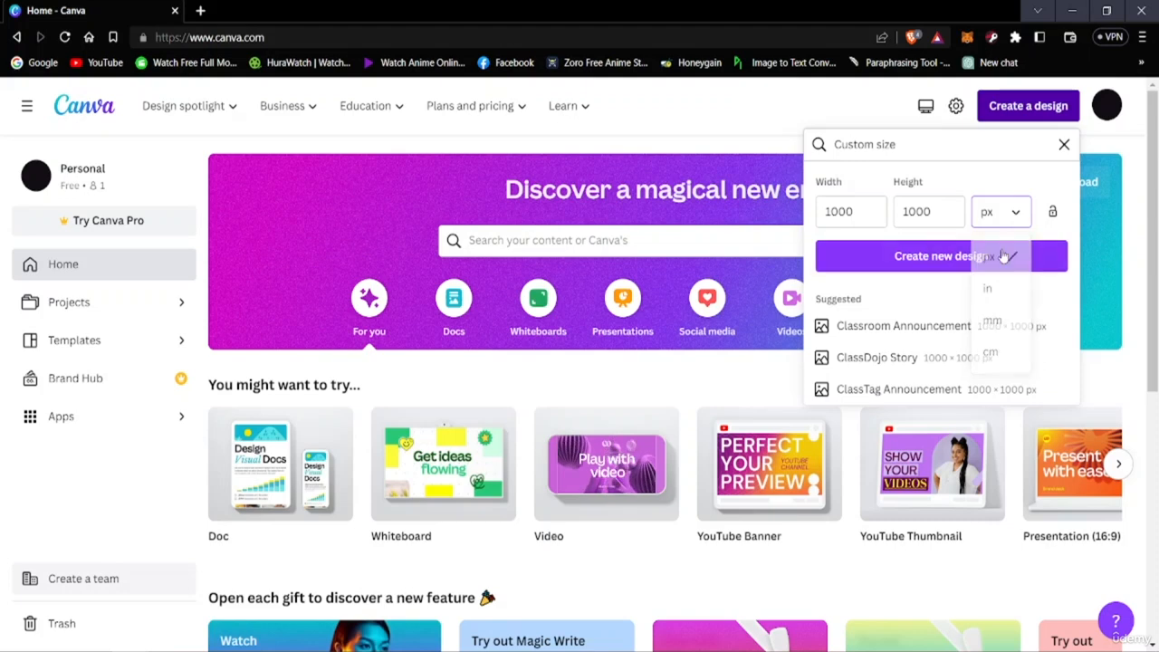
pyautogui.click(941, 256)
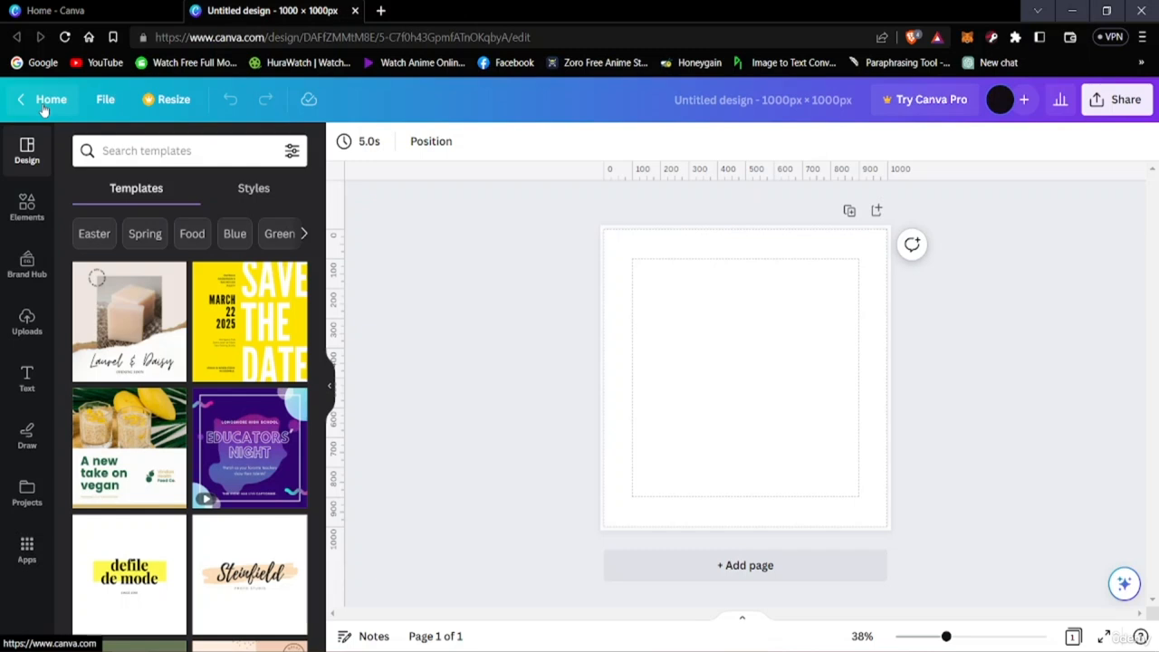
pyautogui.press('super')
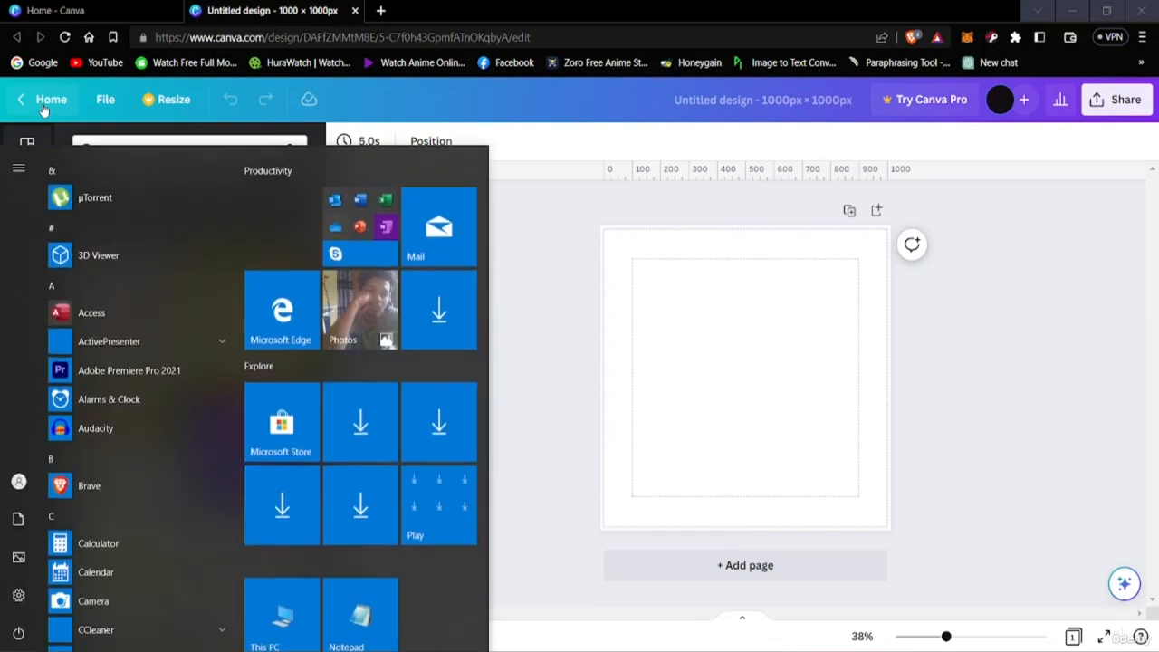
pyautogui.press('super')
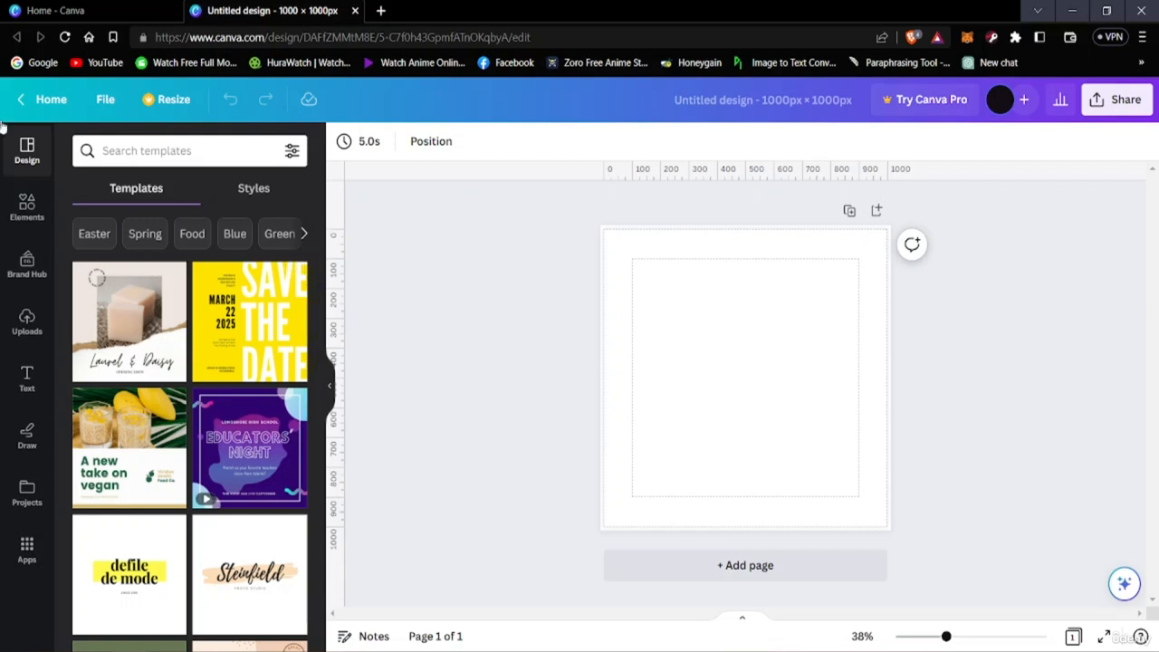
# Hide the rulers and guides as well as the margins in the design's view settings
pyautogui.click(106, 111)
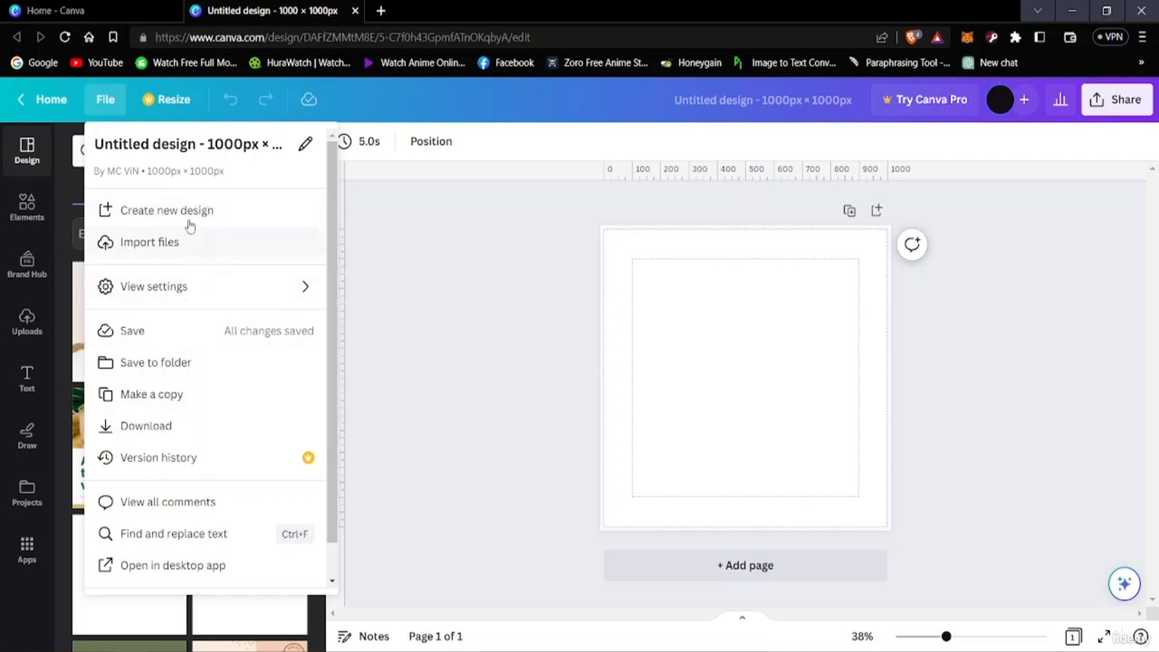
pyautogui.moveTo(181, 293)
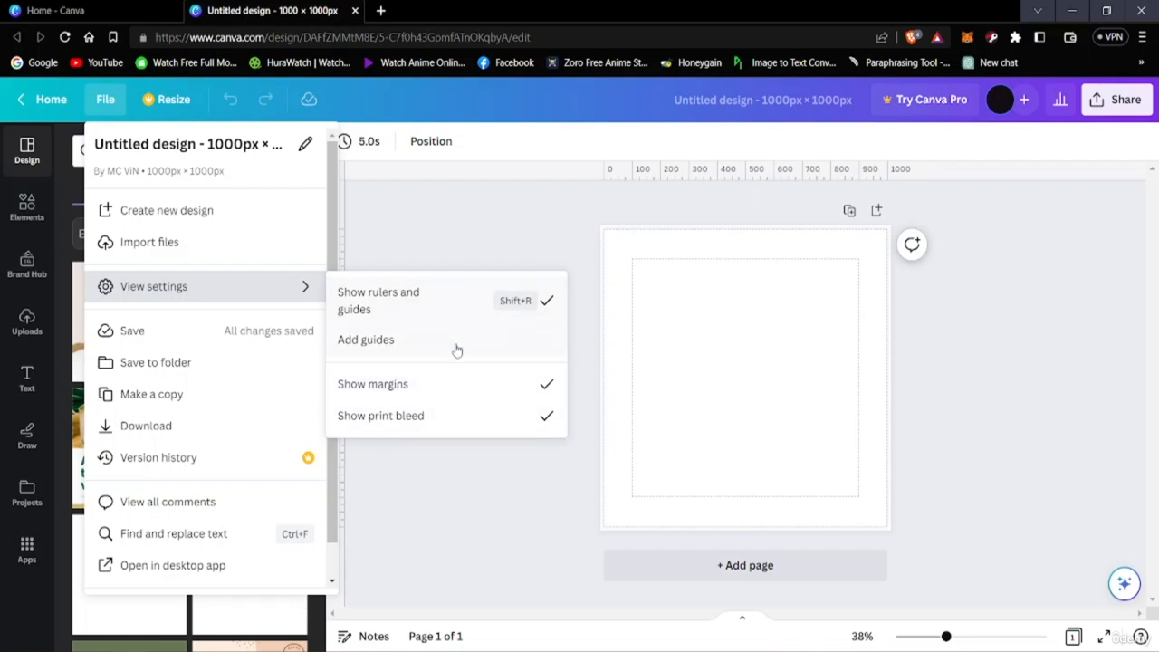
pyautogui.click(540, 310)
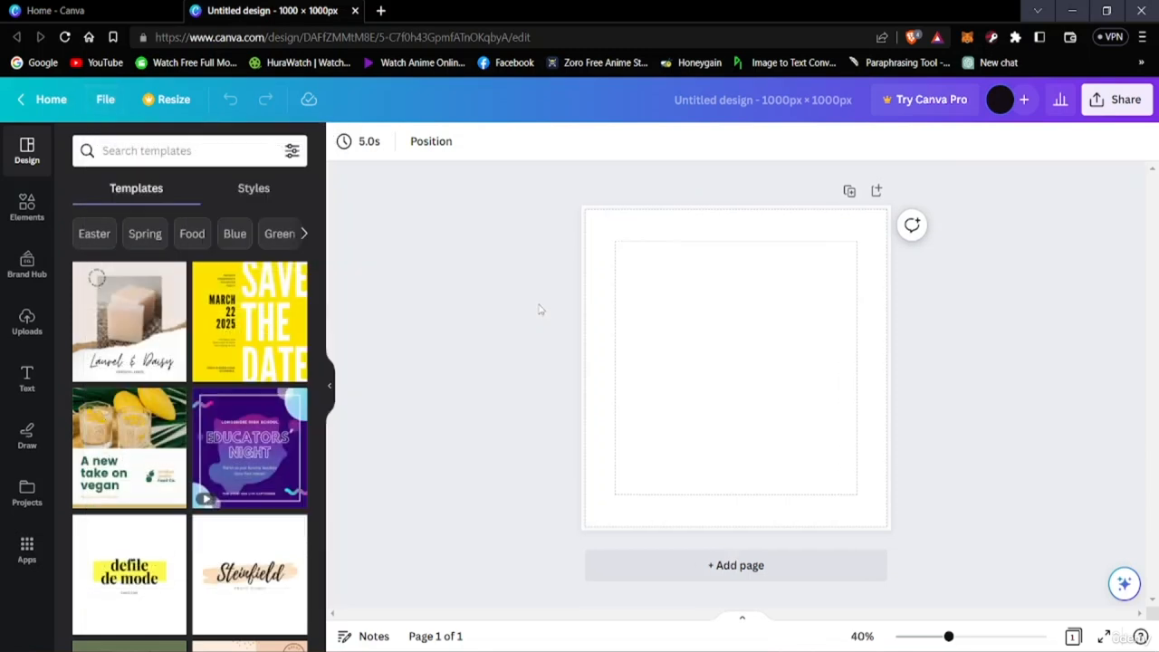
pyautogui.click(103, 99)
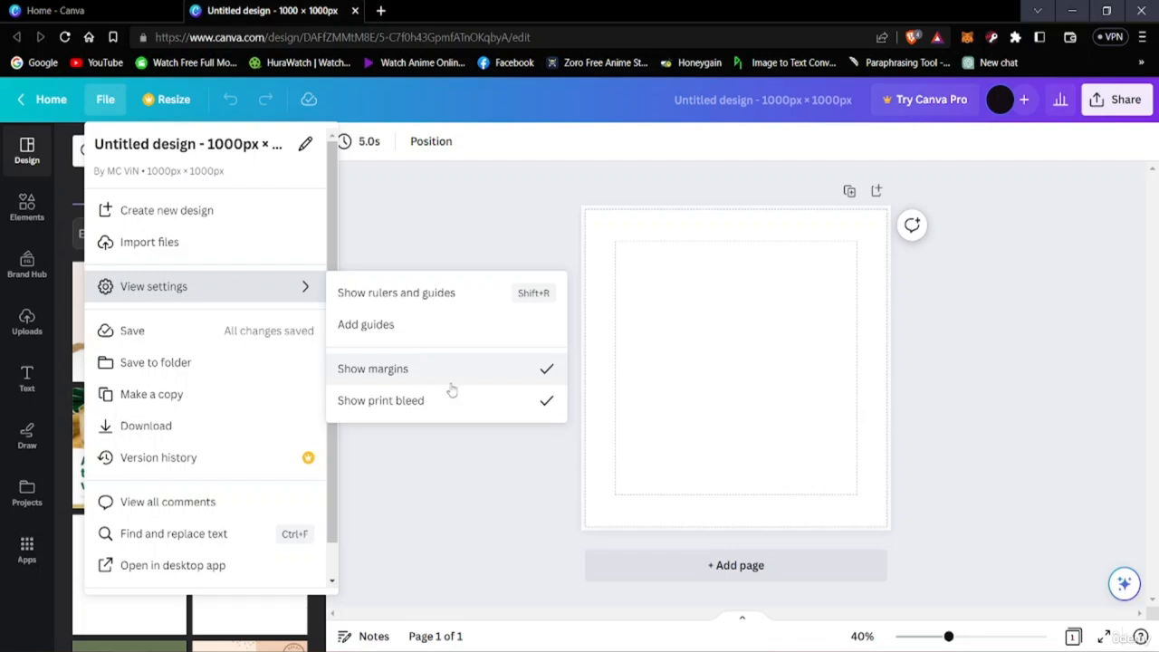
pyautogui.click(502, 379)
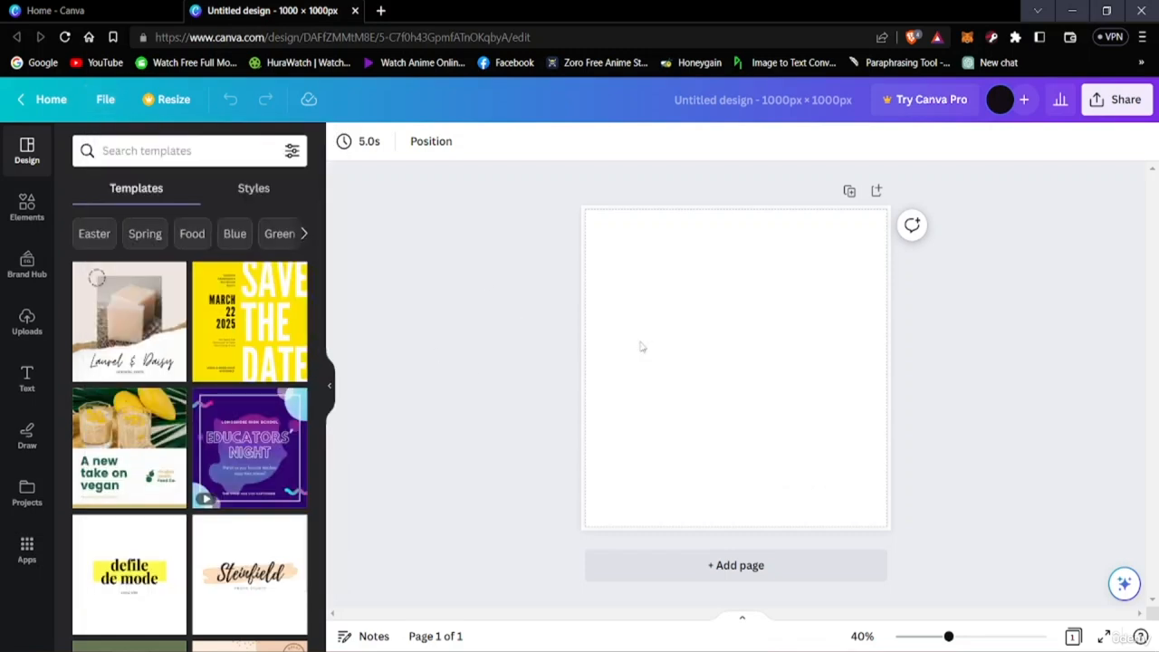
# Turn off the print bleed display for the design
pyautogui.click(103, 101)
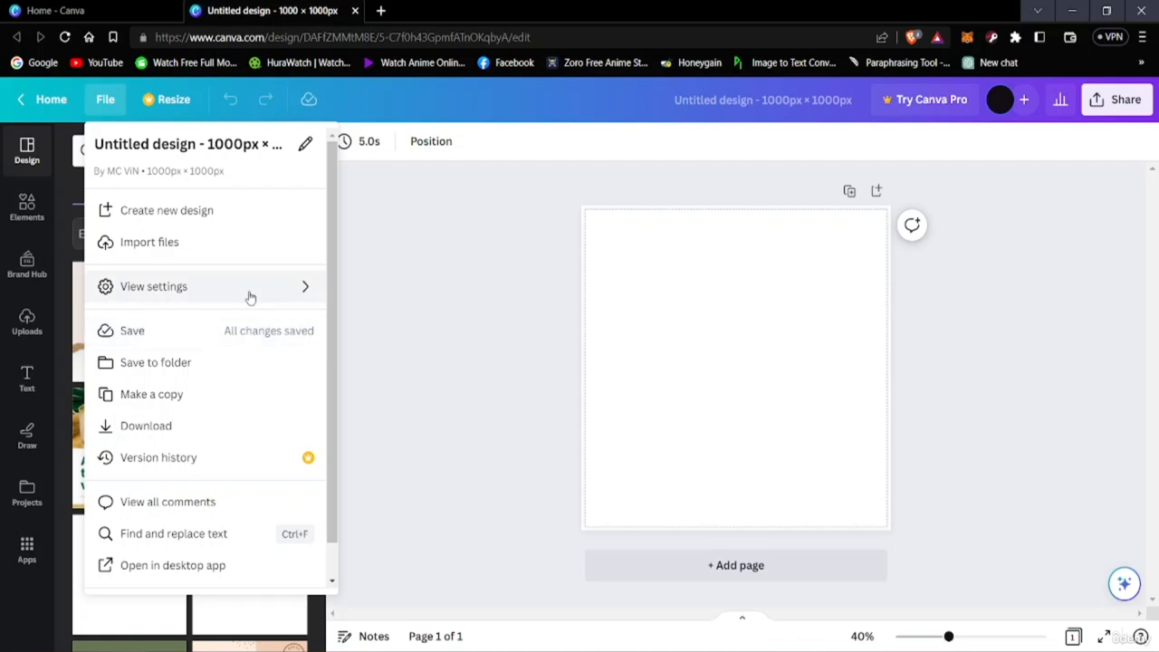
pyautogui.moveTo(251, 297)
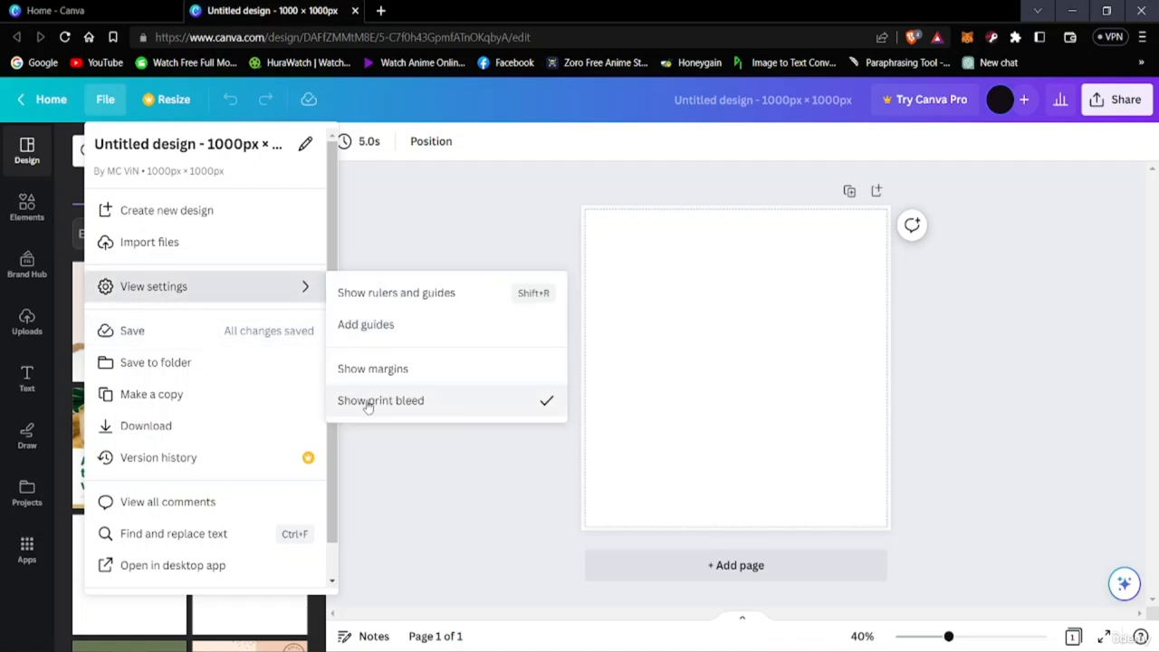
pyautogui.click(424, 409)
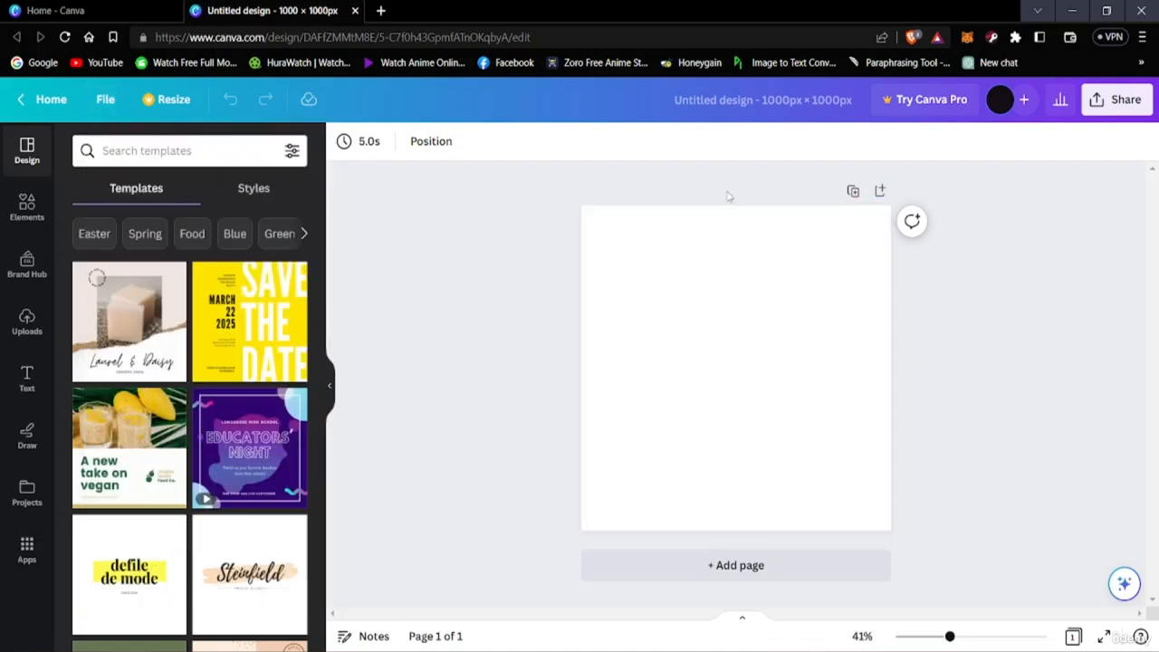
# Turn the display of rulers and guides and of the margins back on
pyautogui.click(106, 100)
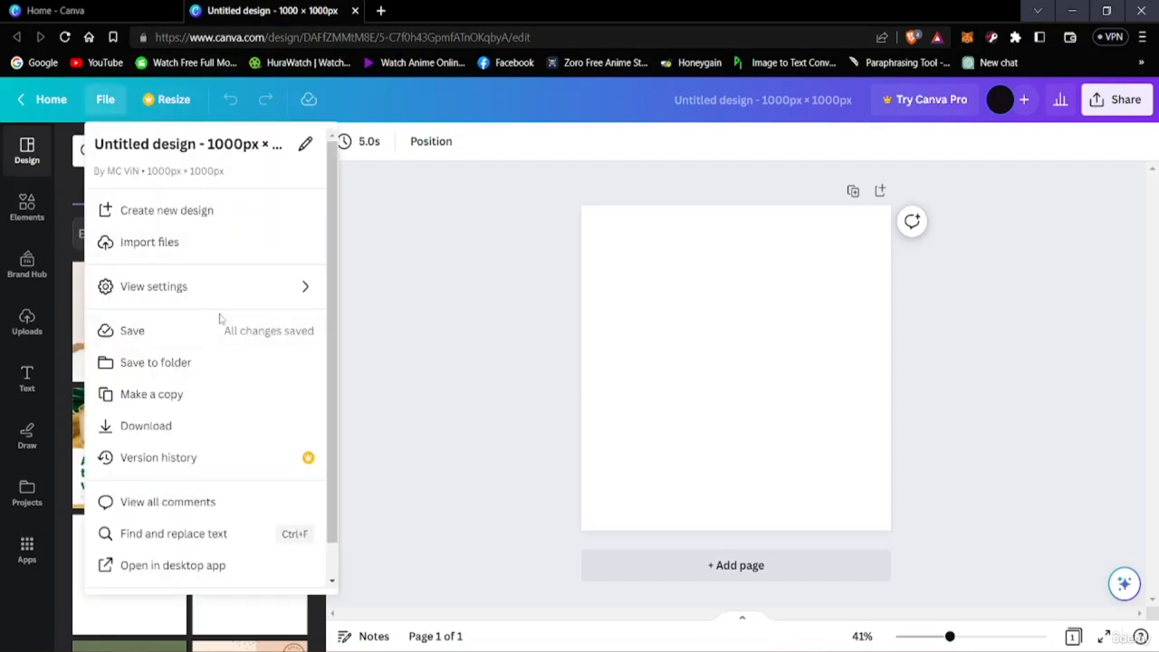
pyautogui.moveTo(295, 301)
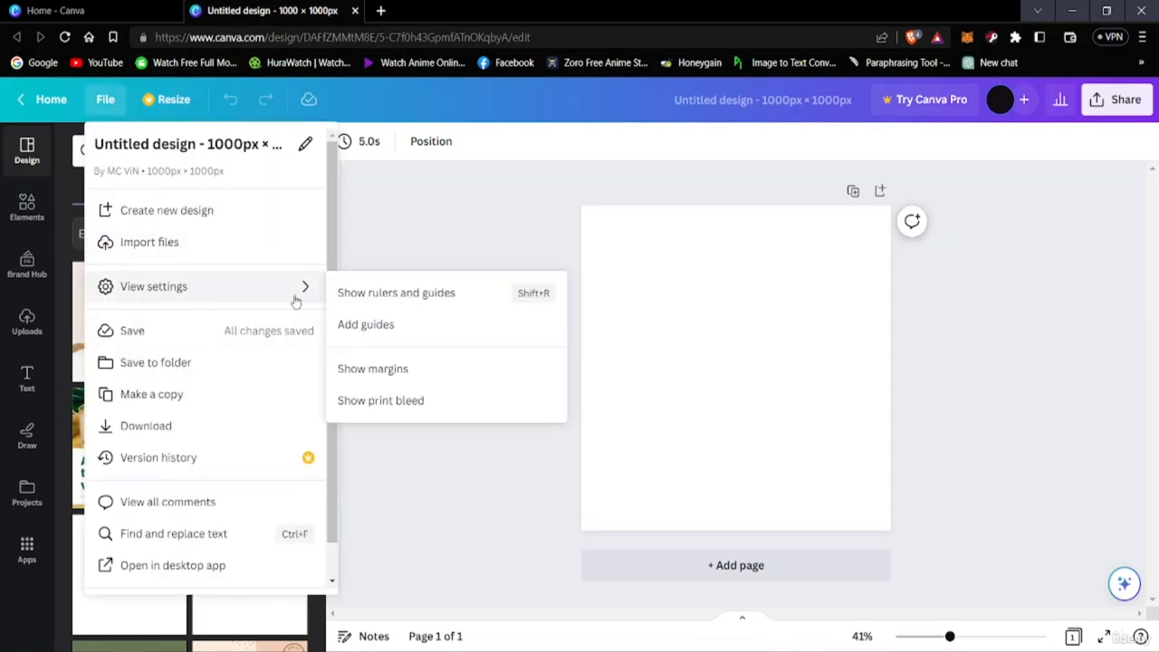
pyautogui.click(425, 299)
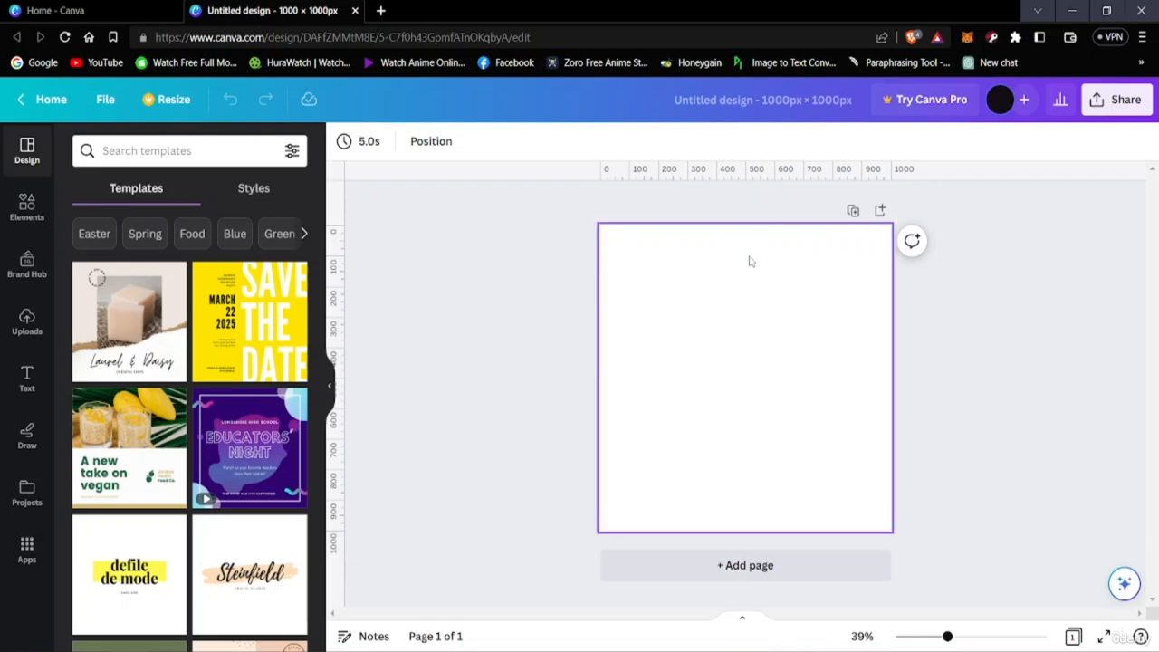
pyautogui.click(101, 104)
pyautogui.moveTo(202, 285)
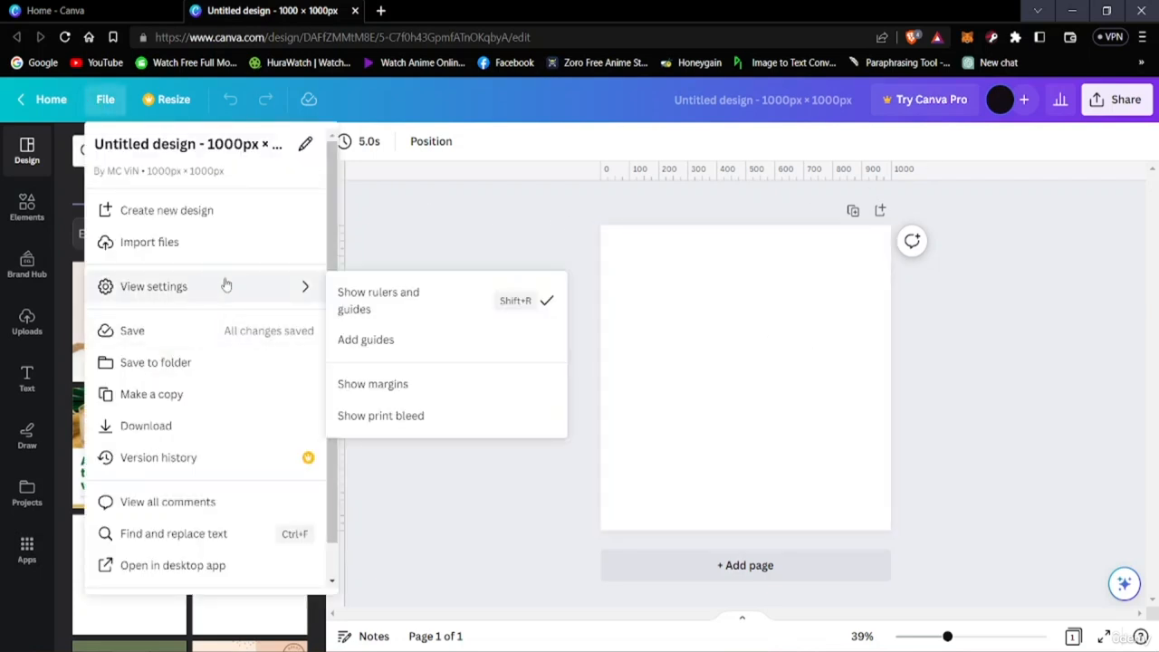
pyautogui.click(378, 387)
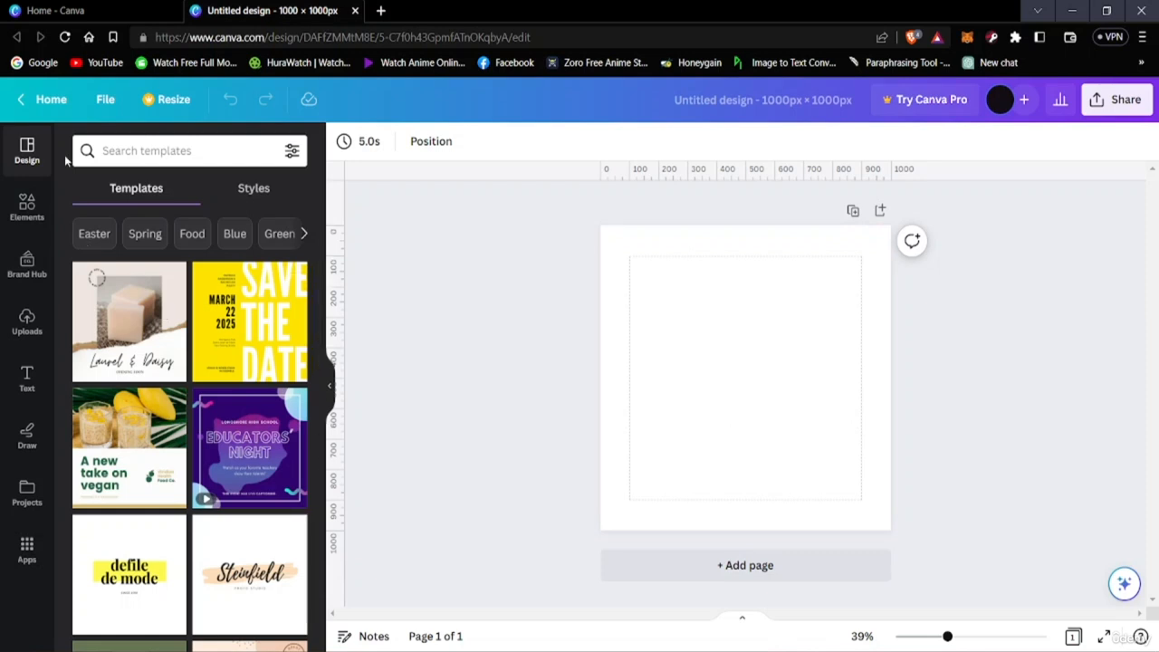
# Show the print bleed around the page again
pyautogui.click(100, 98)
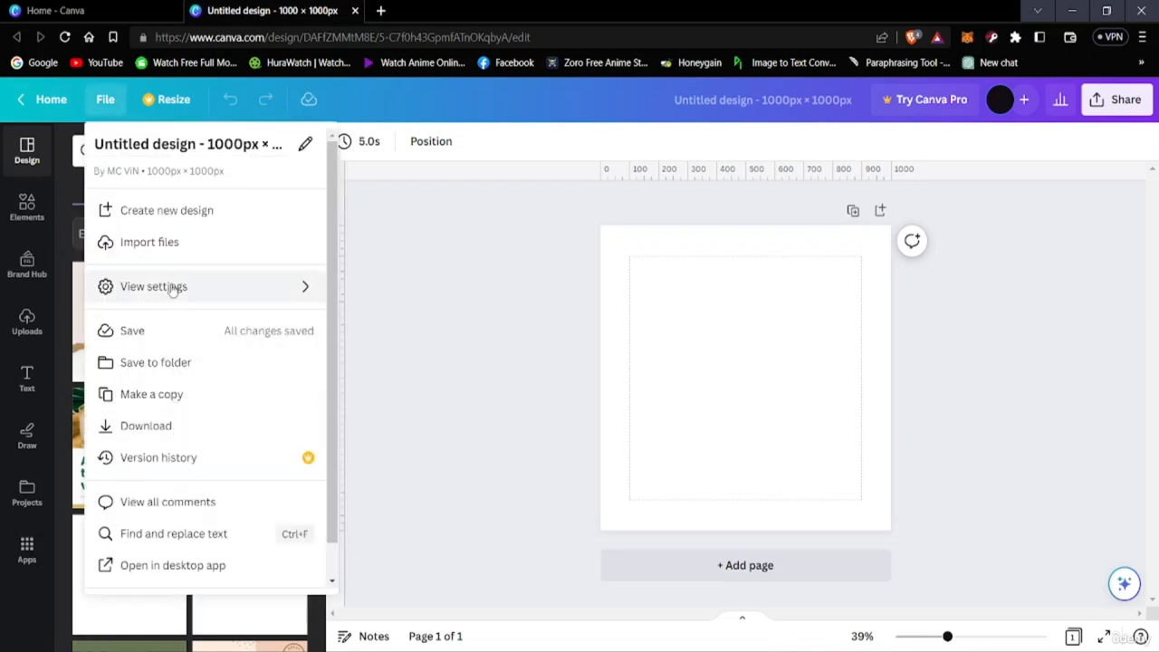
pyautogui.moveTo(172, 286)
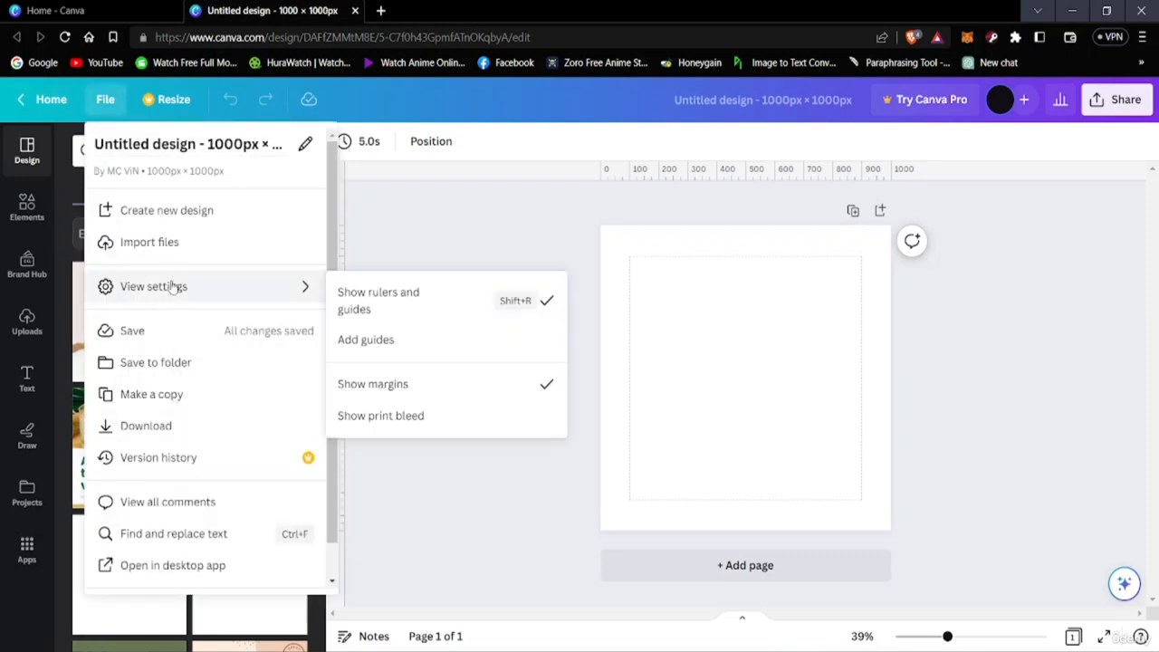
pyautogui.click(412, 419)
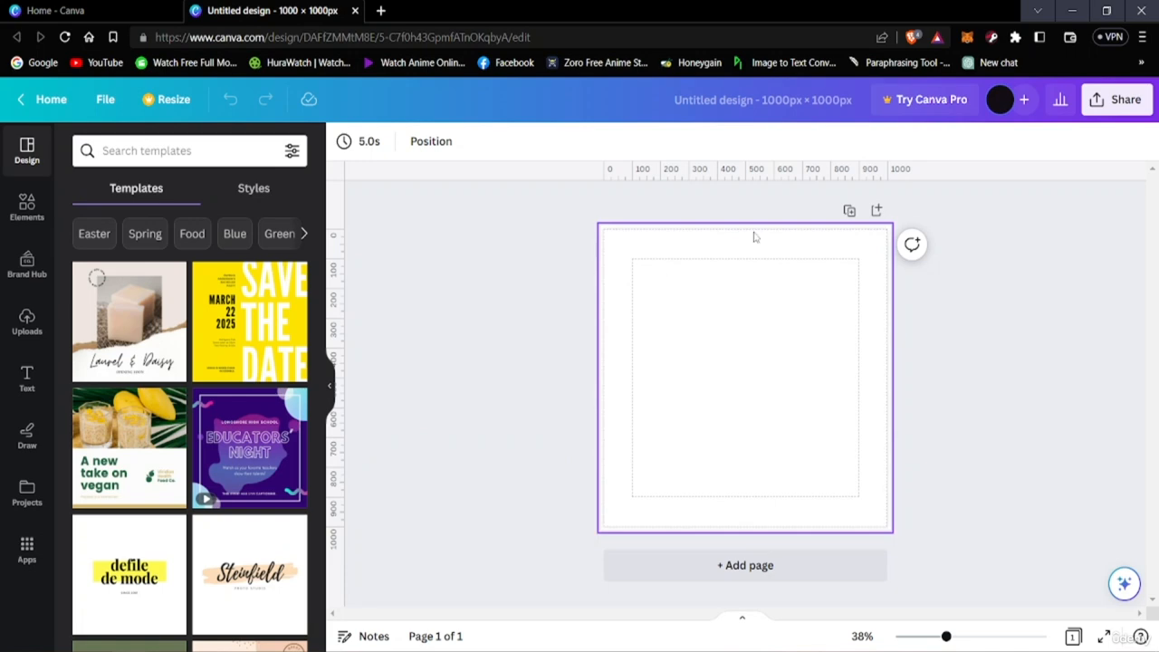
# Turn off the display of print bleed and margins in the design's view settings
pyautogui.click(105, 99)
pyautogui.moveTo(161, 296)
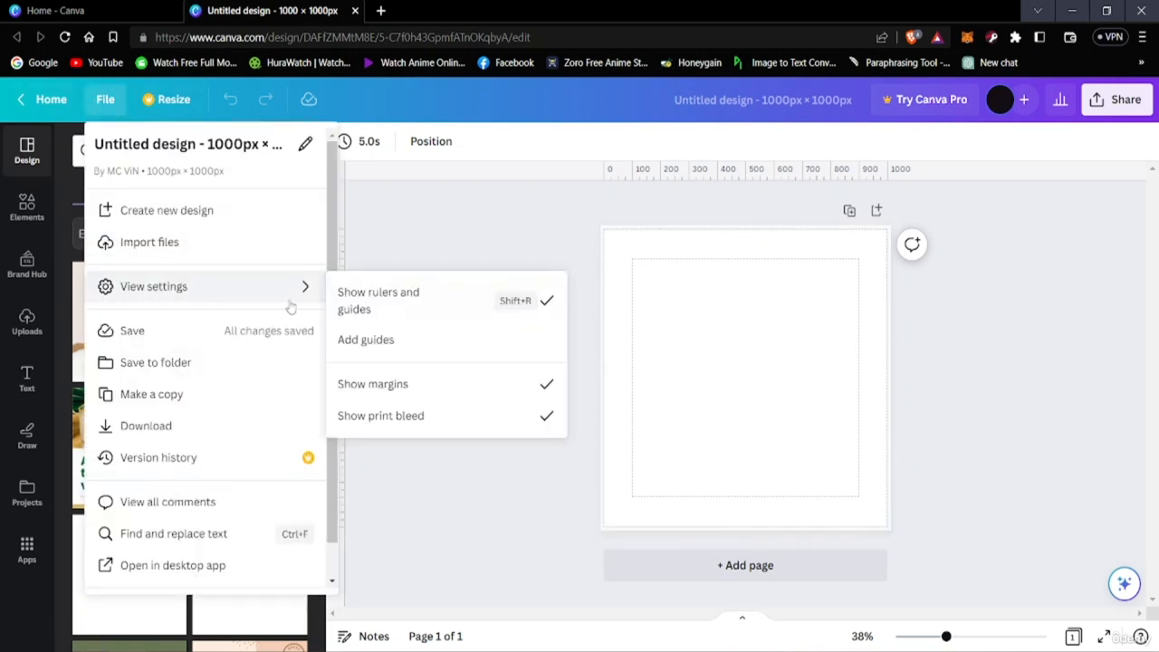
pyautogui.click(393, 414)
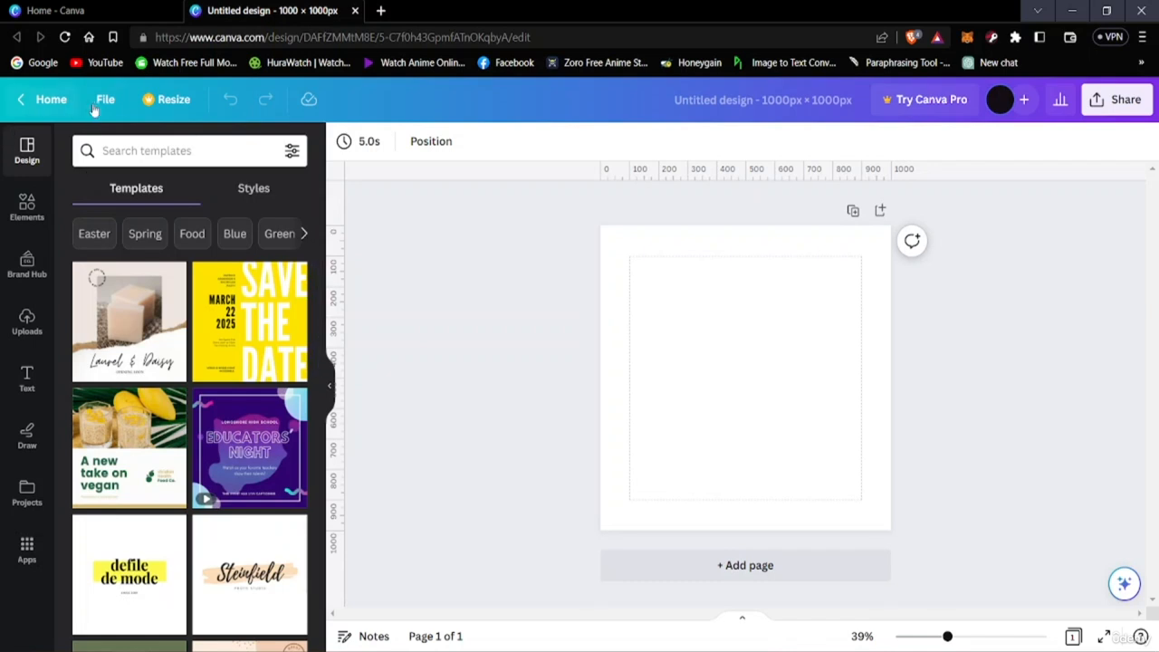
pyautogui.click(96, 105)
pyautogui.moveTo(194, 288)
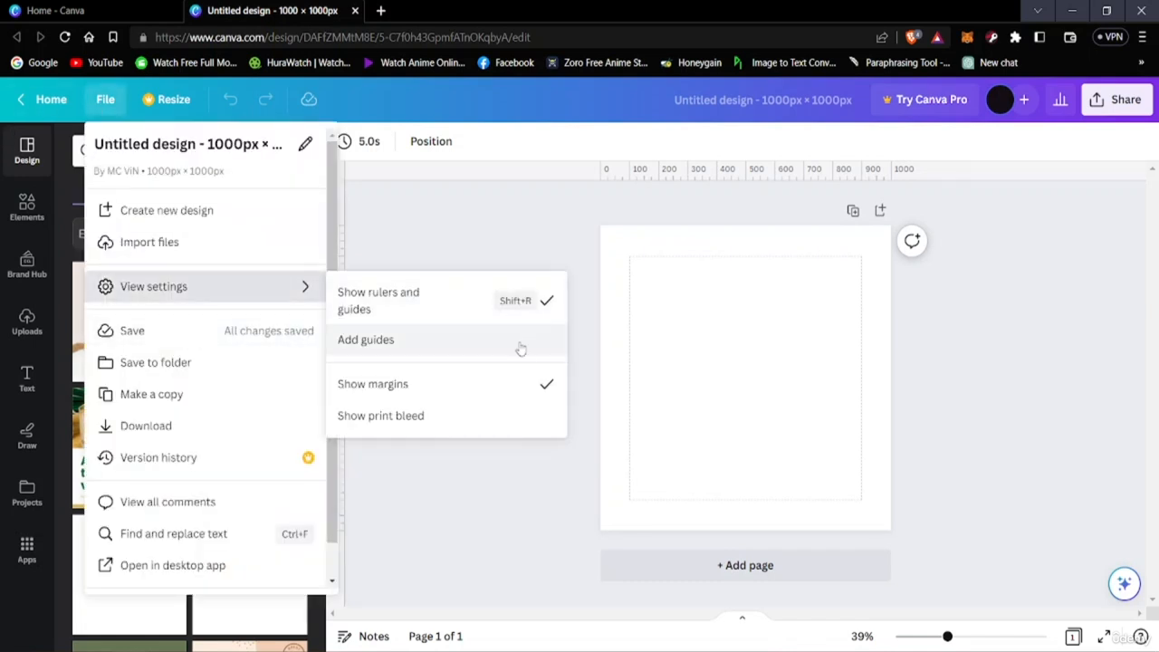
pyautogui.click(473, 383)
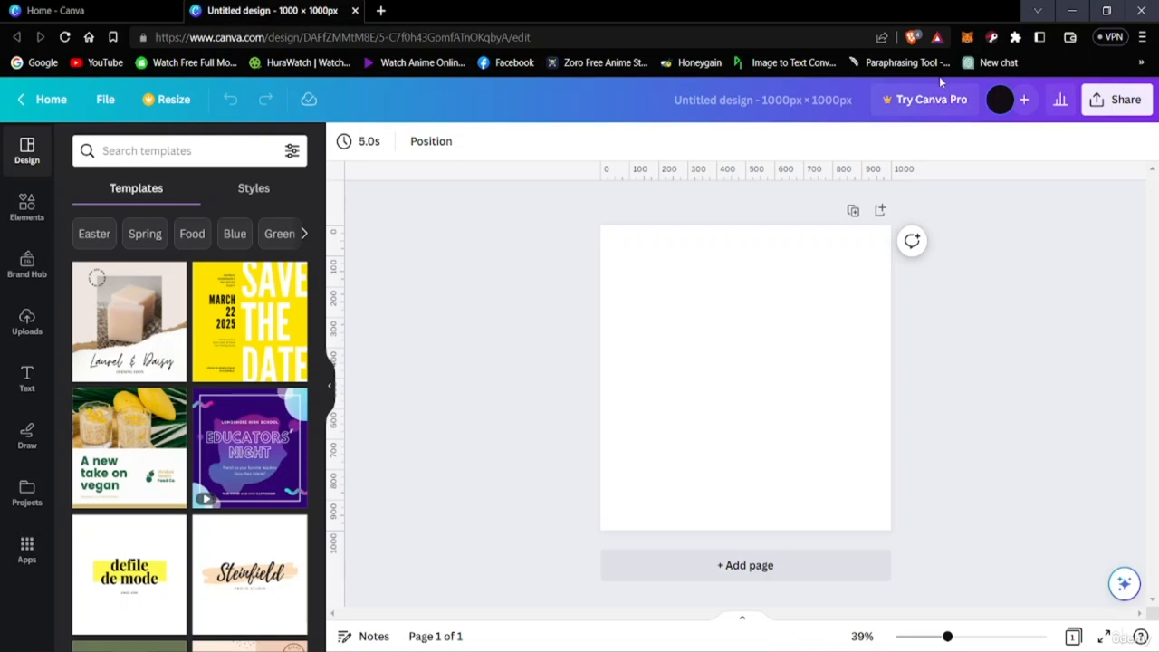
# Add a default heading to the blank page and move it near the page's top edge
pyautogui.click(712, 337)
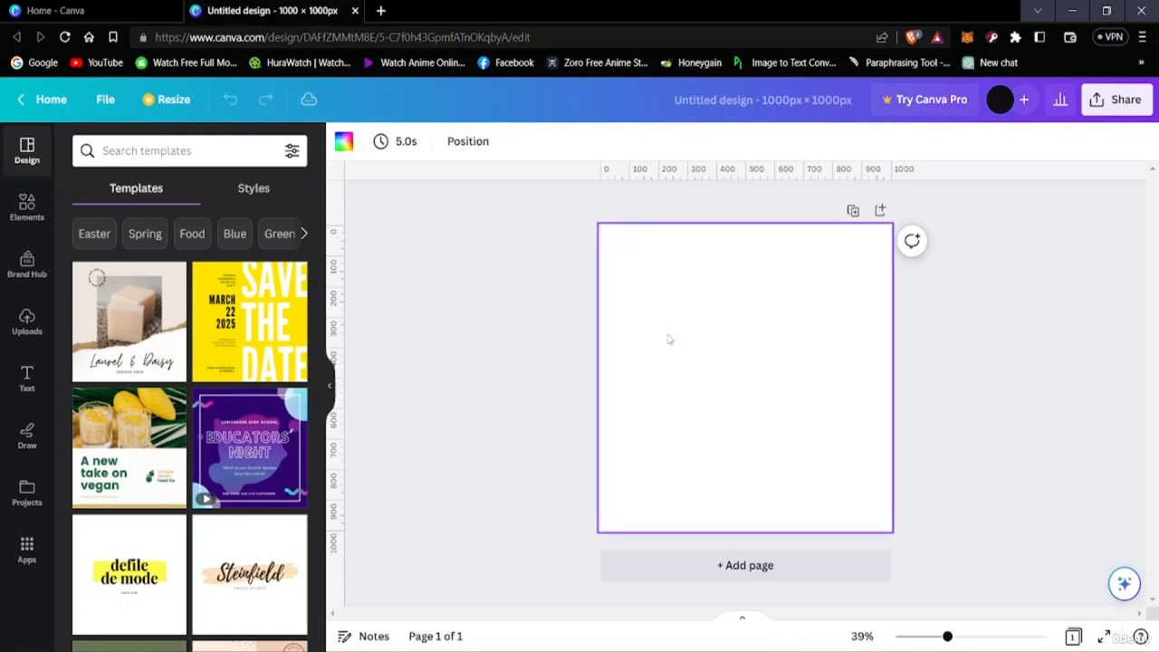
pyautogui.click(27, 386)
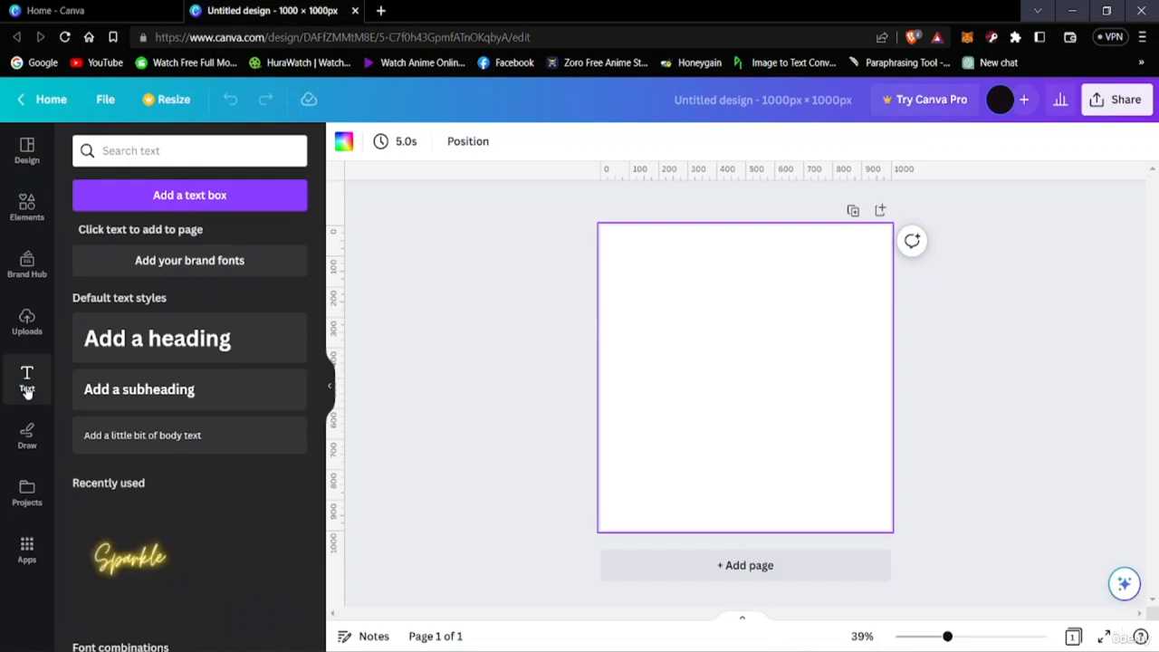
pyautogui.click(159, 338)
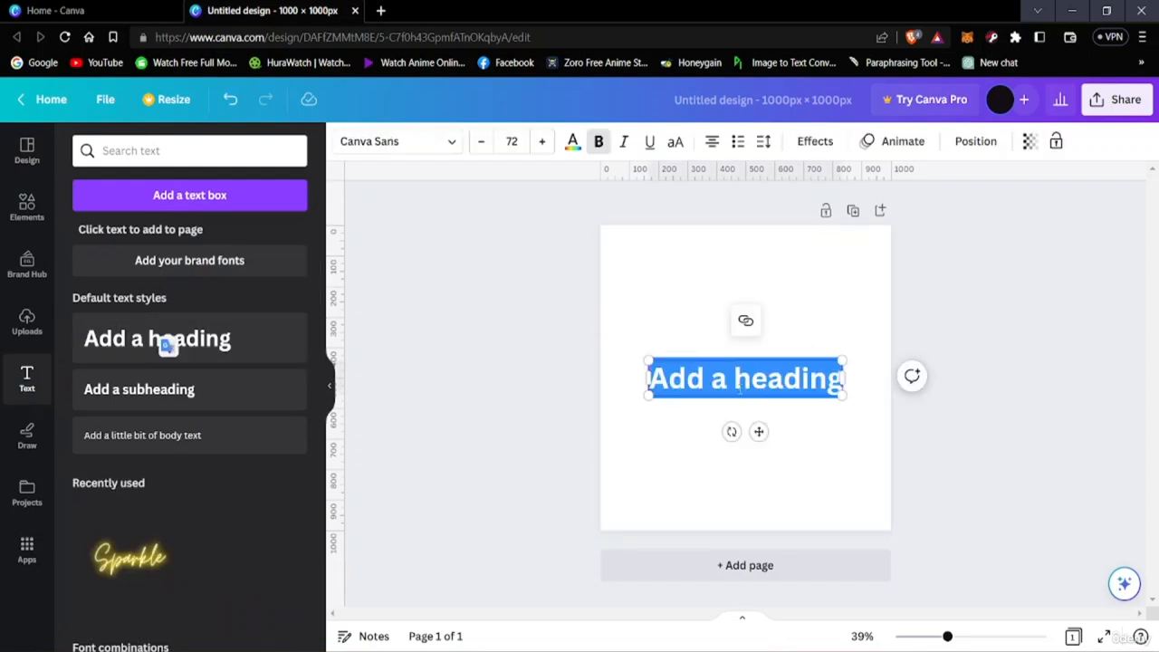
pyautogui.click(773, 342)
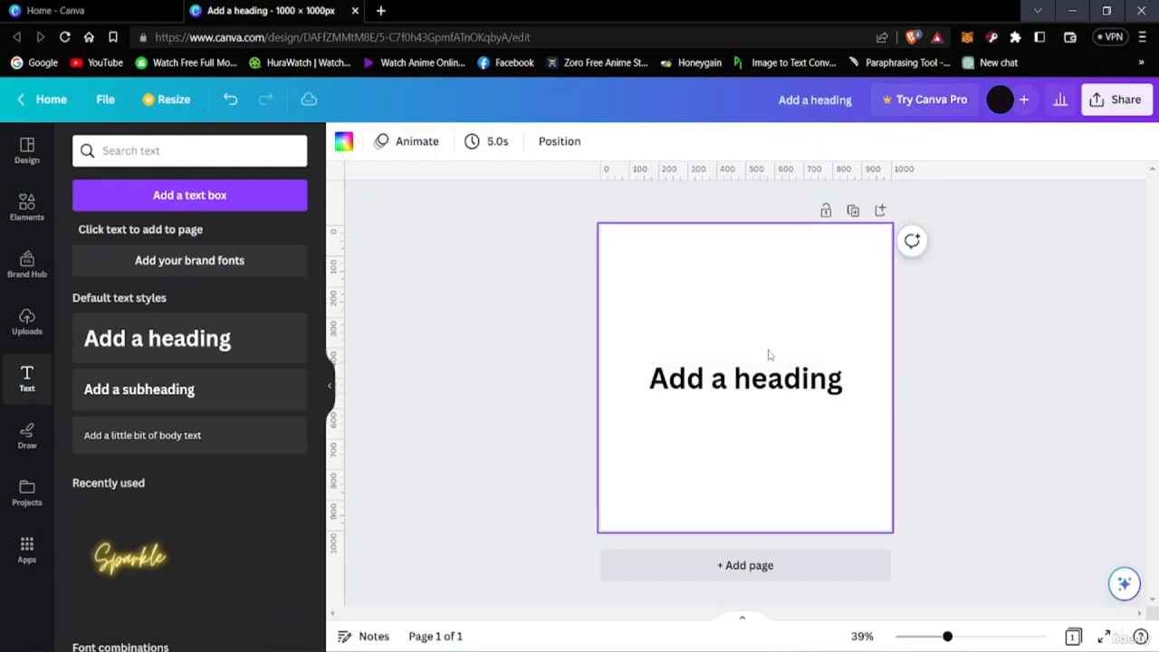
pyautogui.moveTo(767, 387); pyautogui.dragTo(773, 270)
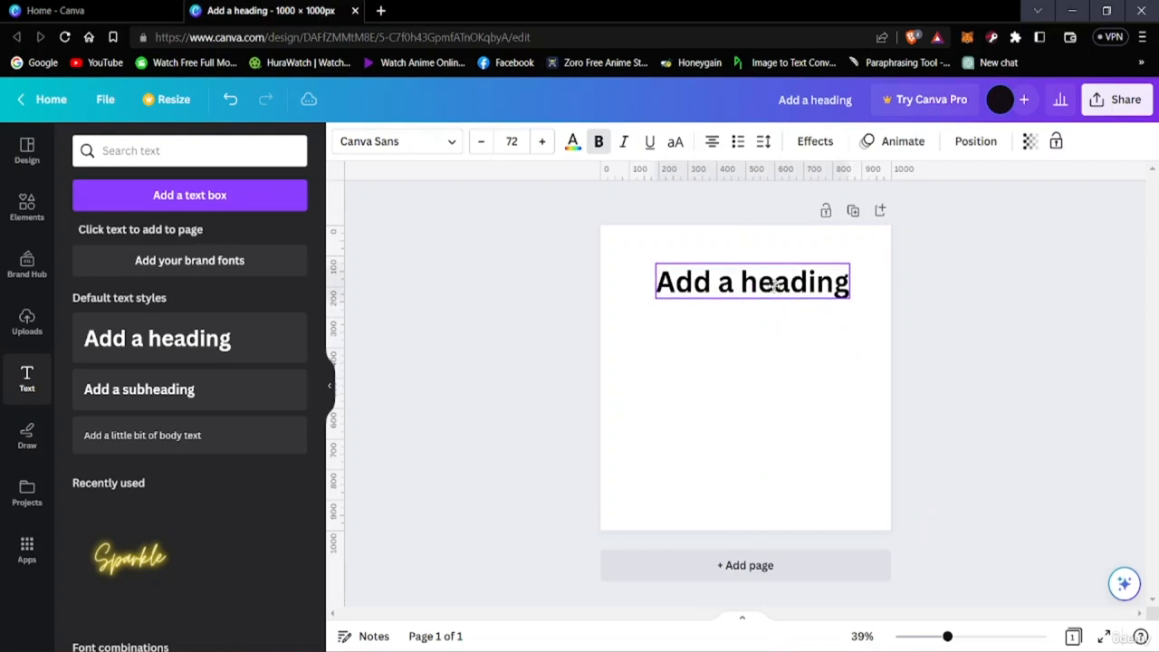
# Replace the heading's placeholder text with FRANK
pyautogui.doubleClick(773, 272)
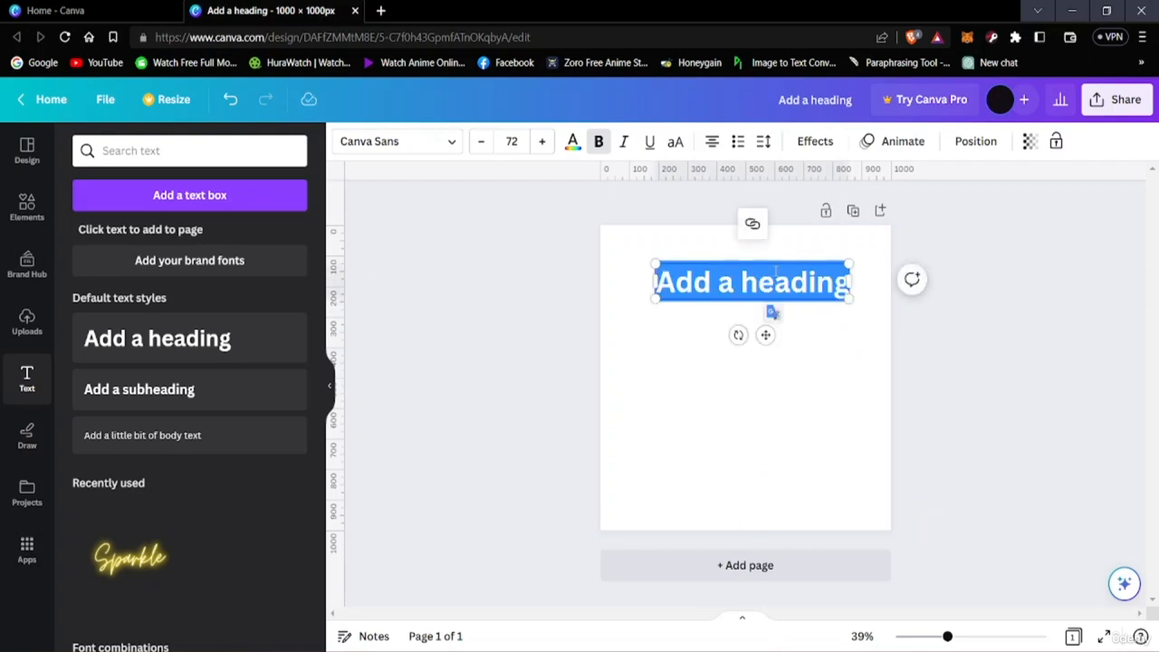
pyautogui.press('BackSpace')
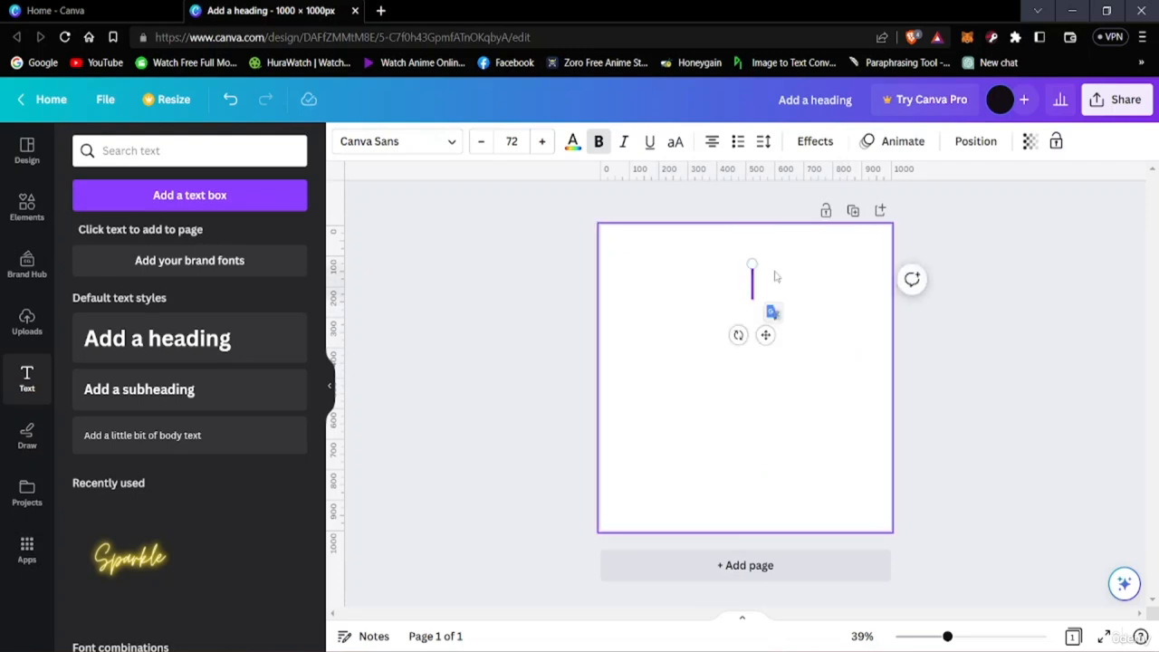
pyautogui.write('F')
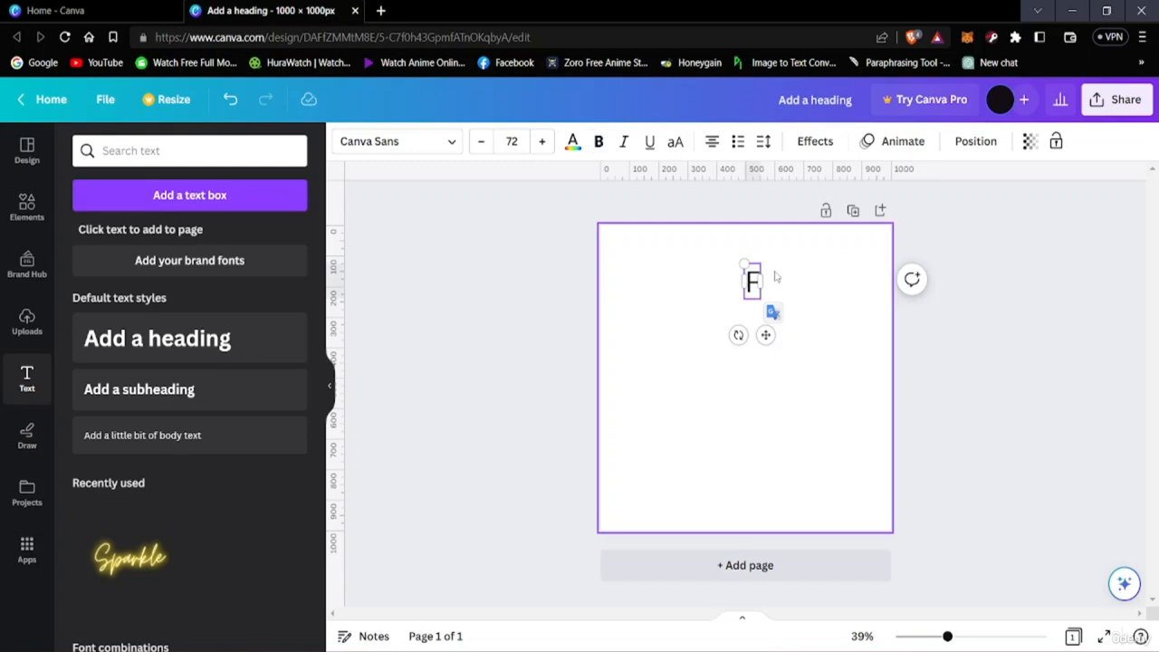
pyautogui.write('RANK')
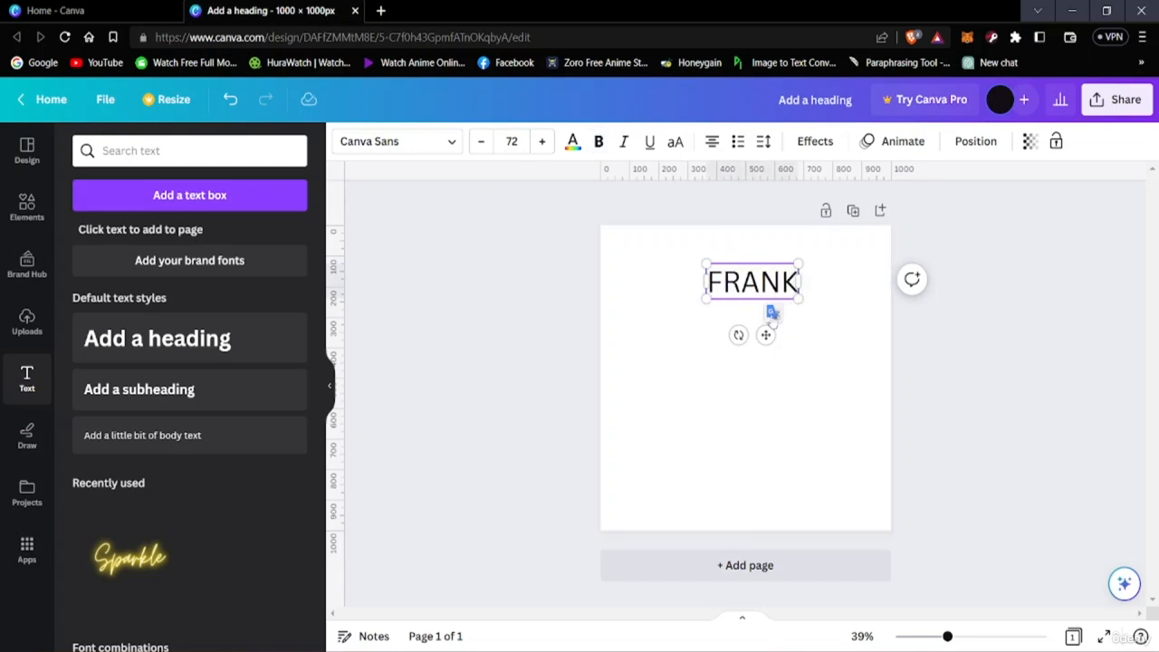
pyautogui.click(820, 282)
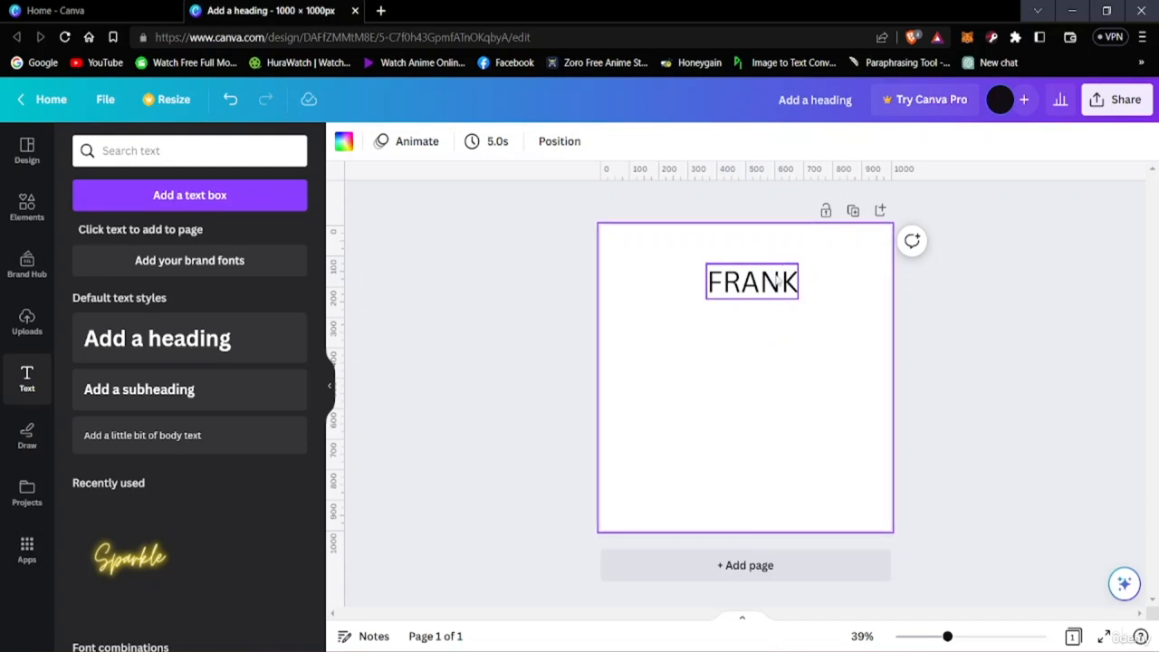
# Try several default solid colors on the FRANK heading, settle on dark blue, and center the heading horizontally on the page
pyautogui.click(777, 282)
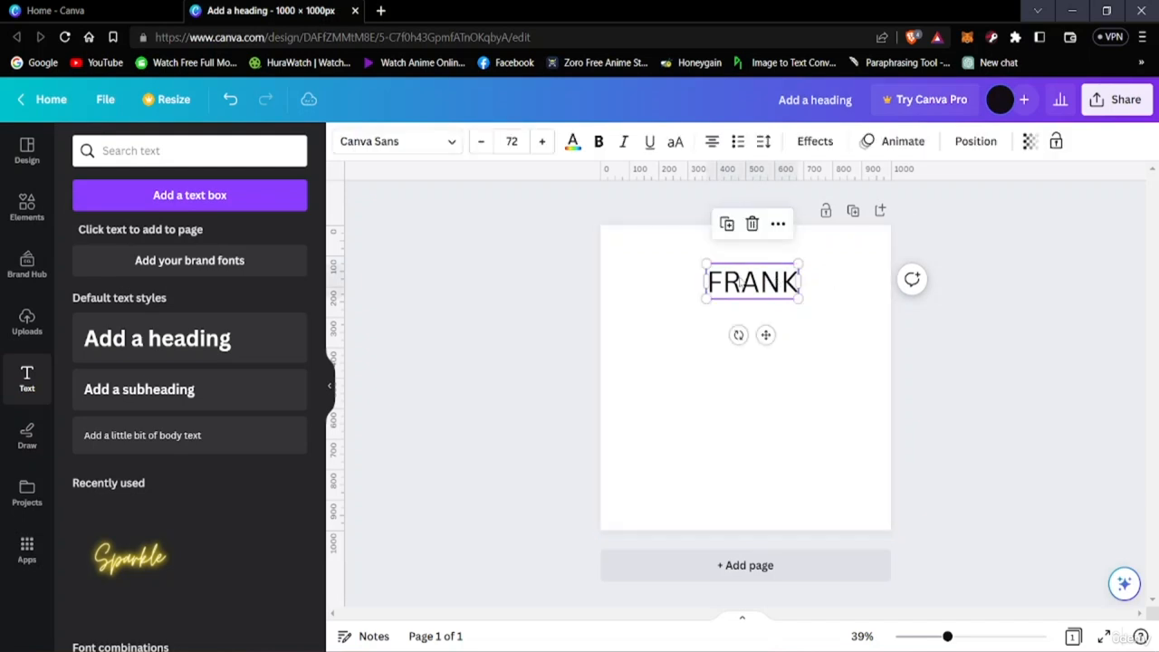
pyautogui.click(572, 144)
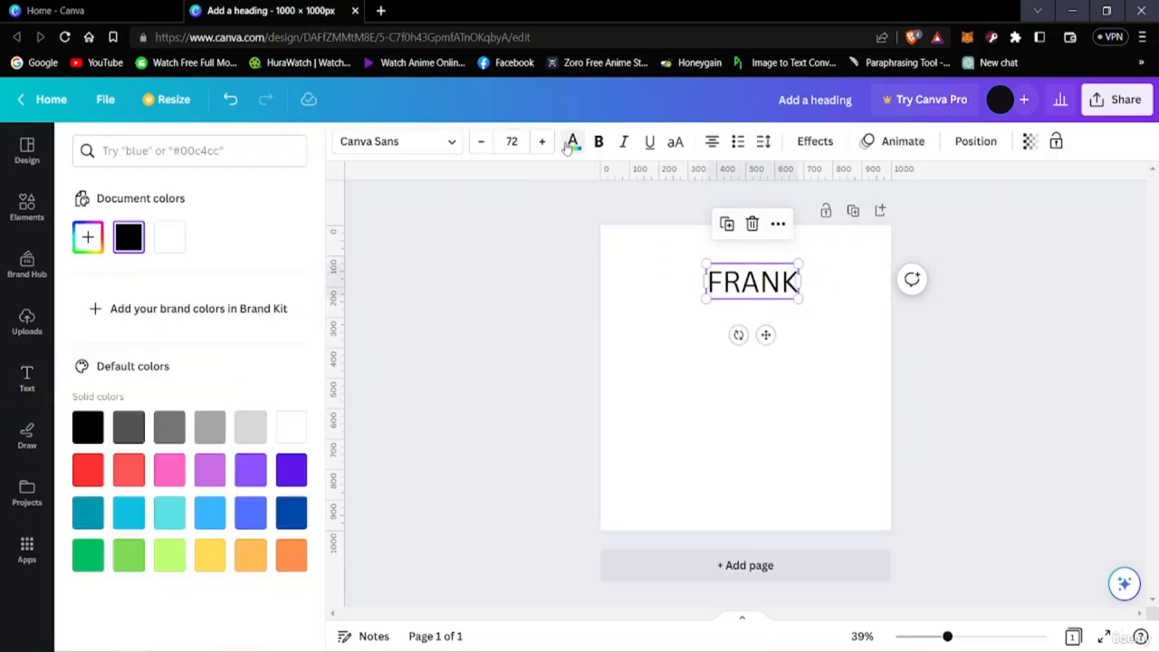
pyautogui.click(118, 432)
pyautogui.click(126, 462)
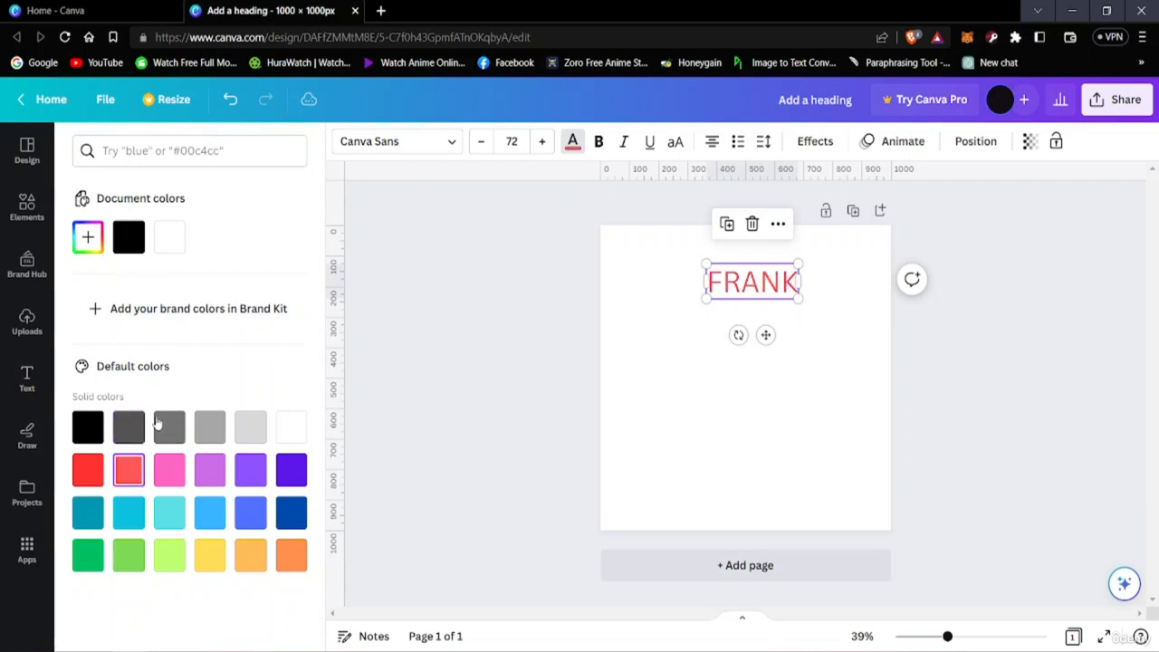
pyautogui.click(172, 473)
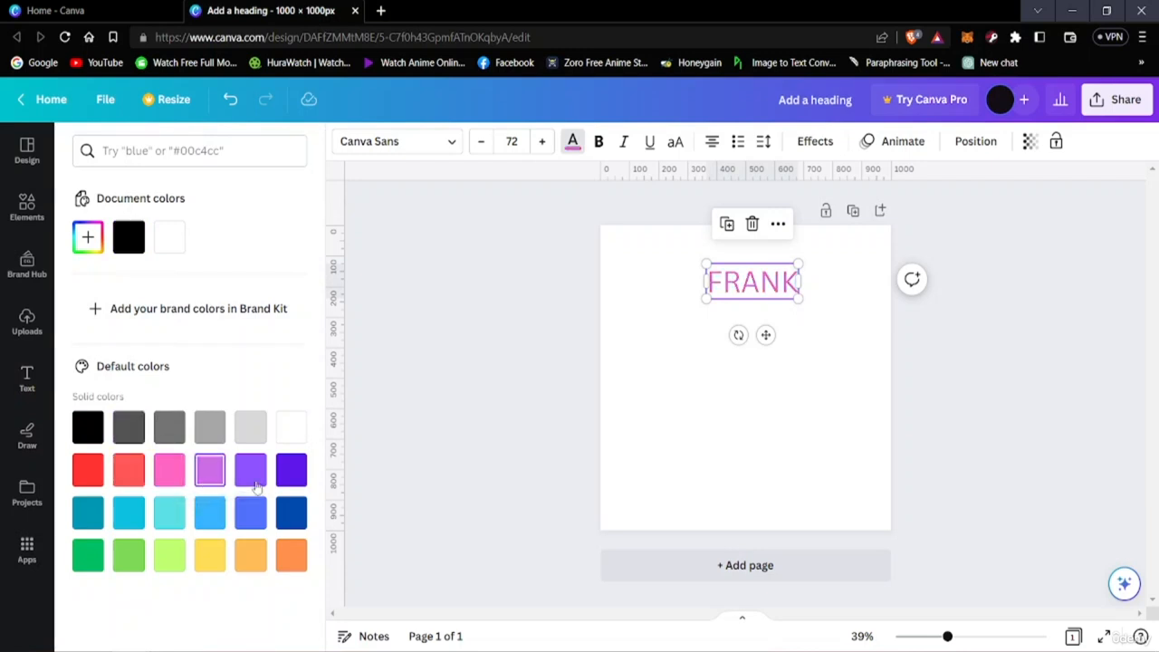
pyautogui.click(250, 469)
pyautogui.click(295, 475)
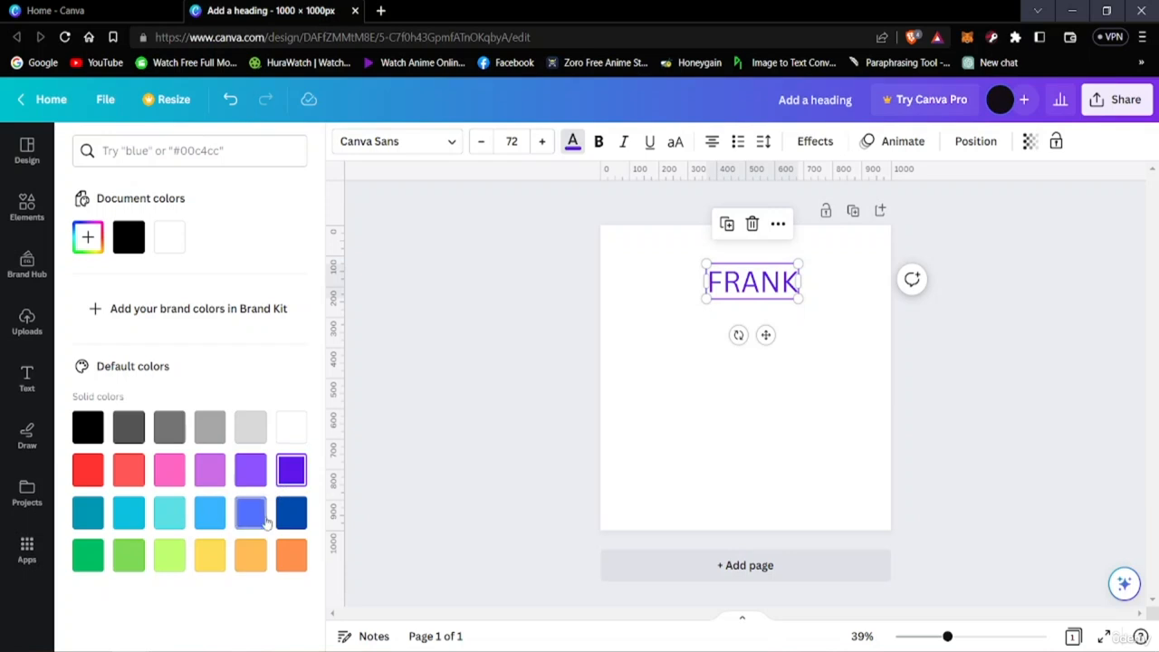
pyautogui.click(292, 512)
pyautogui.click(783, 429)
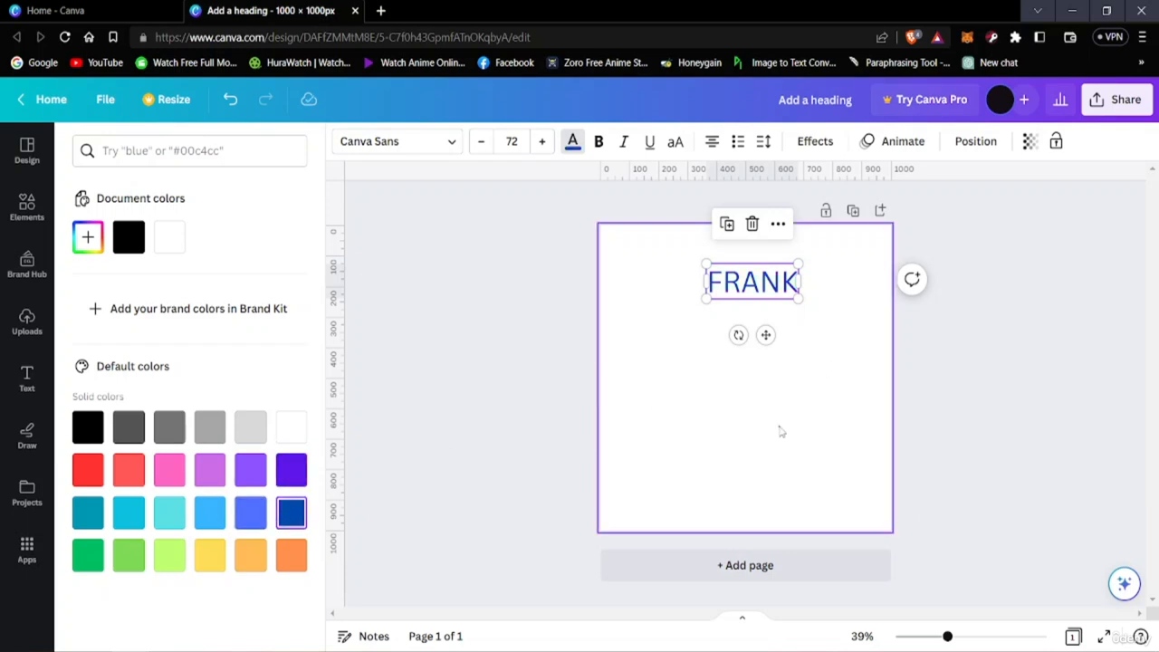
pyautogui.click(784, 288)
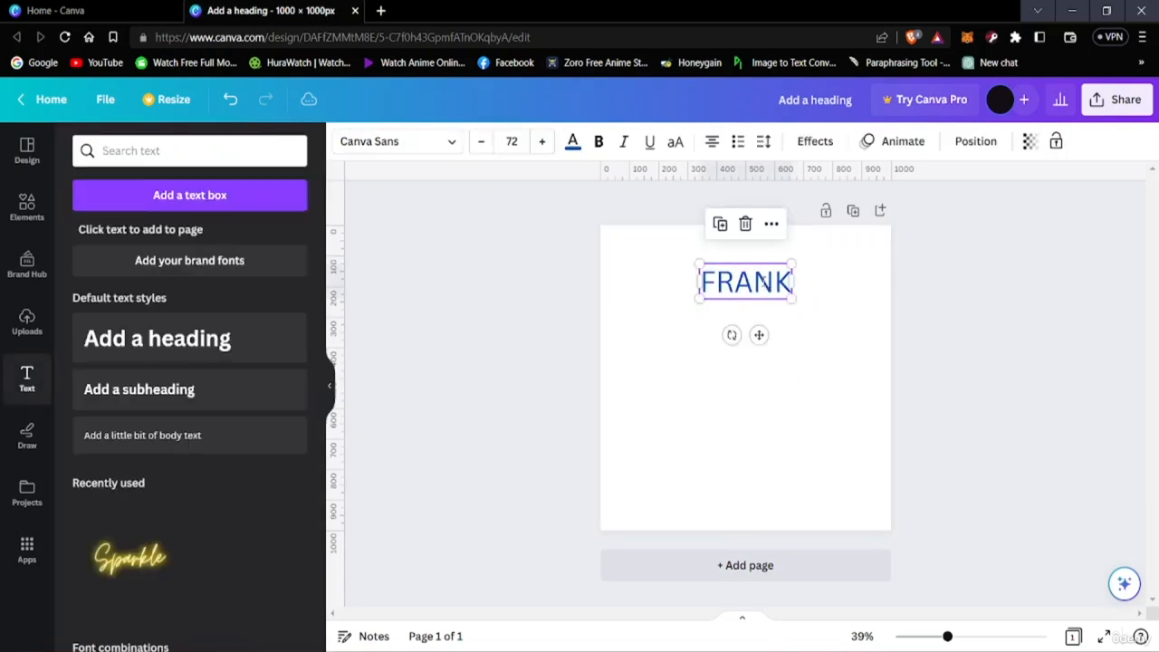
# Add a default subheading and place it a little below the FRANK heading
pyautogui.click(222, 388)
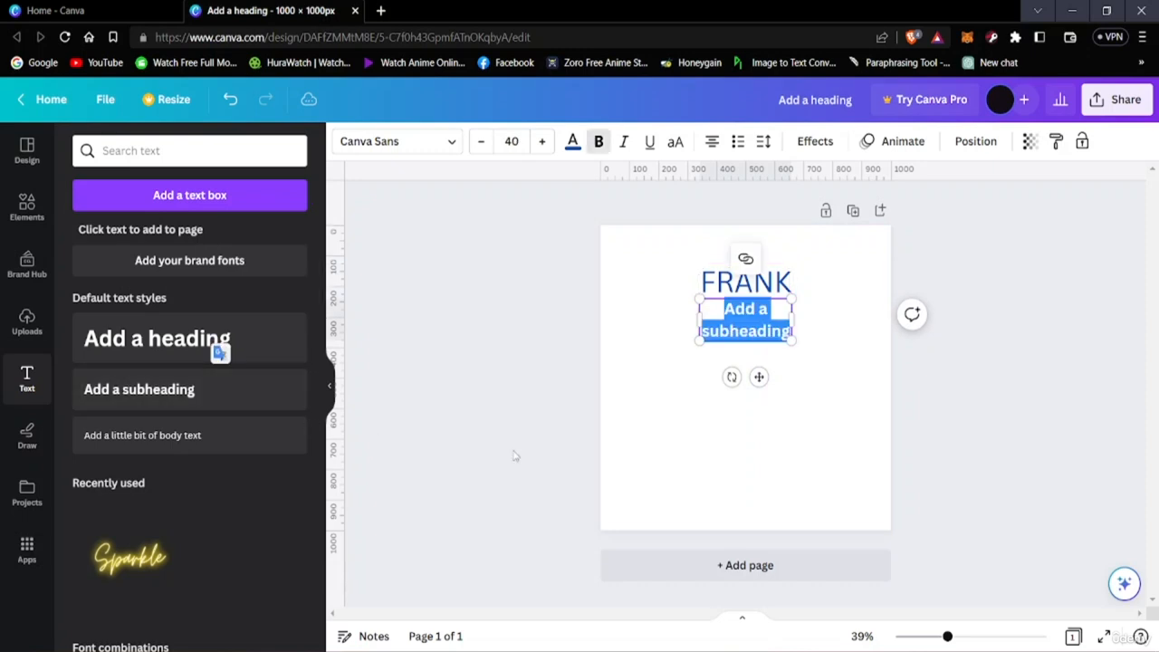
pyautogui.click(727, 342)
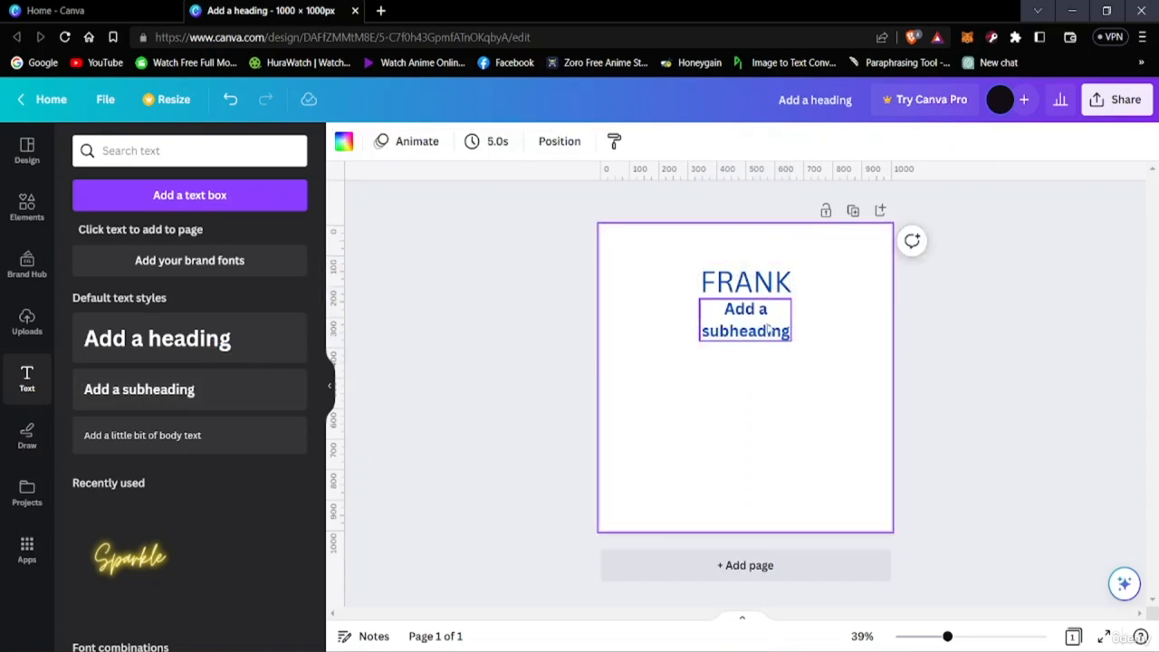
pyautogui.moveTo(768, 331); pyautogui.dragTo(759, 357)
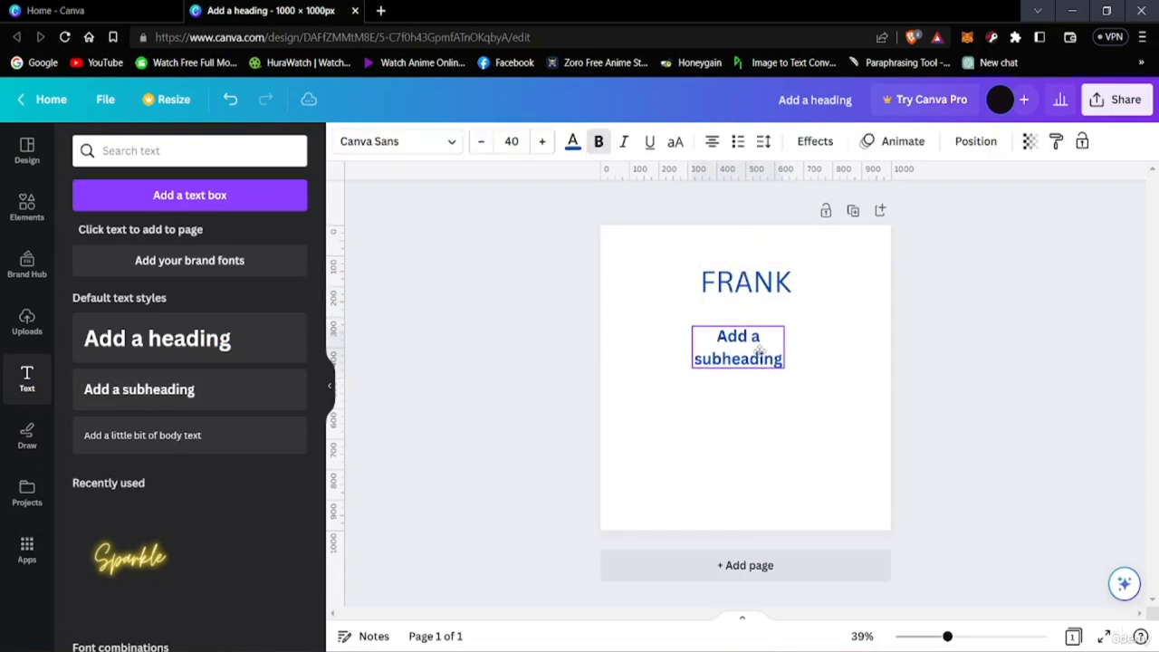
# Replace the subheading's placeholder text with SINATRA
pyautogui.doubleClick(759, 353)
pyautogui.press('BackSpace')
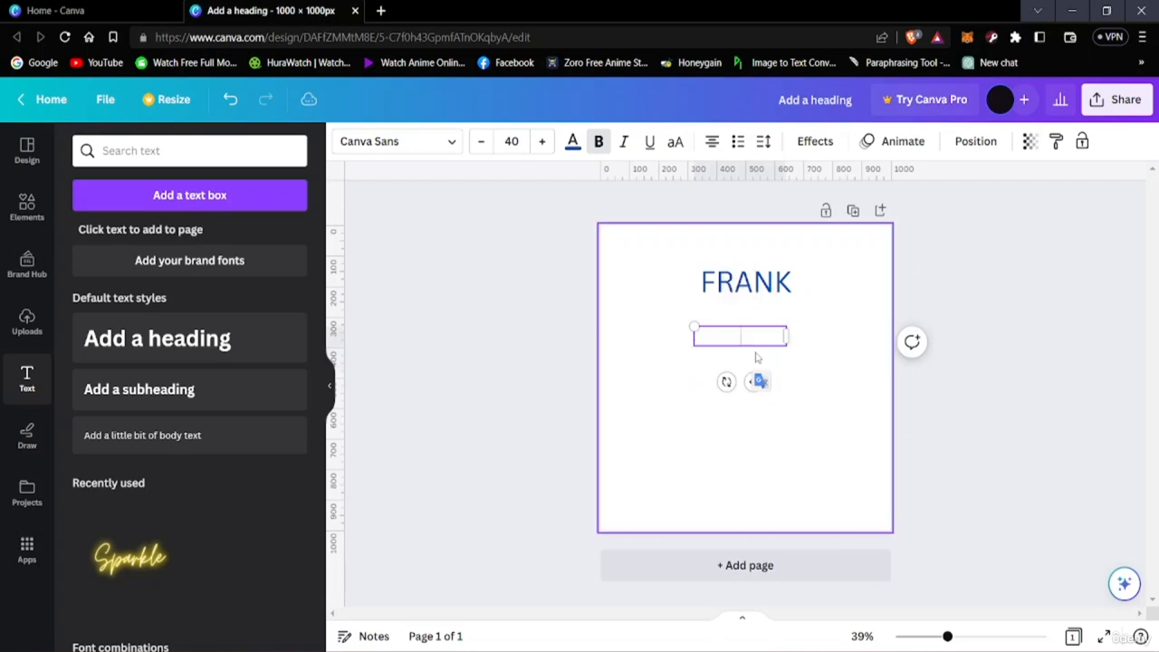
pyautogui.write('SIN')
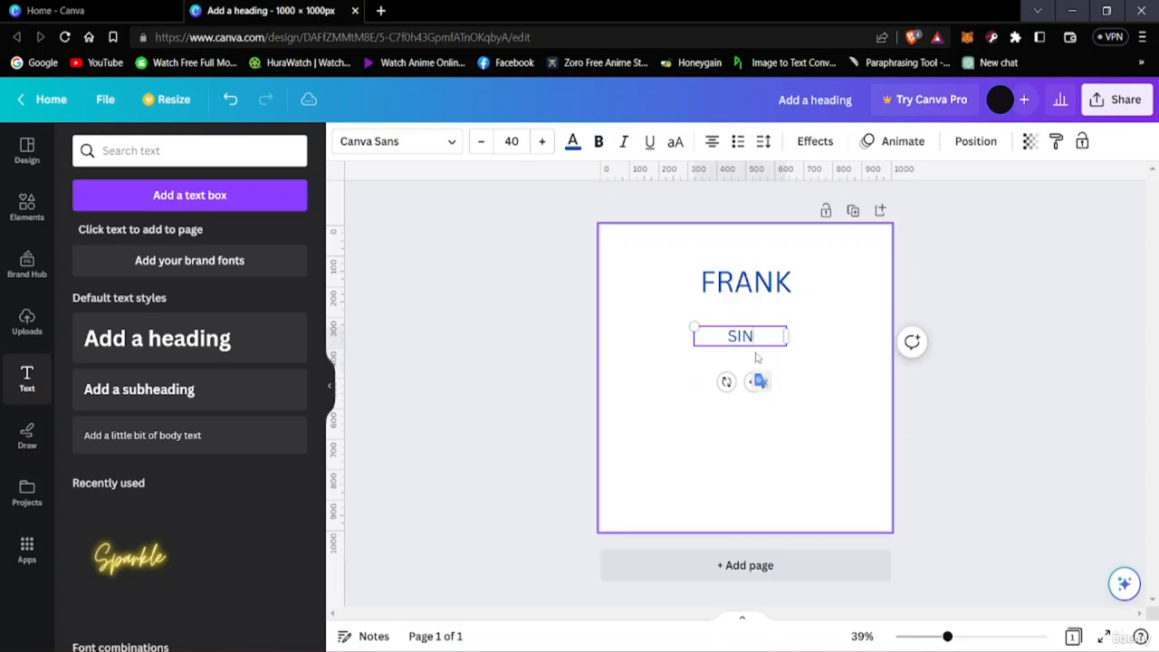
pyautogui.write('ATRA')
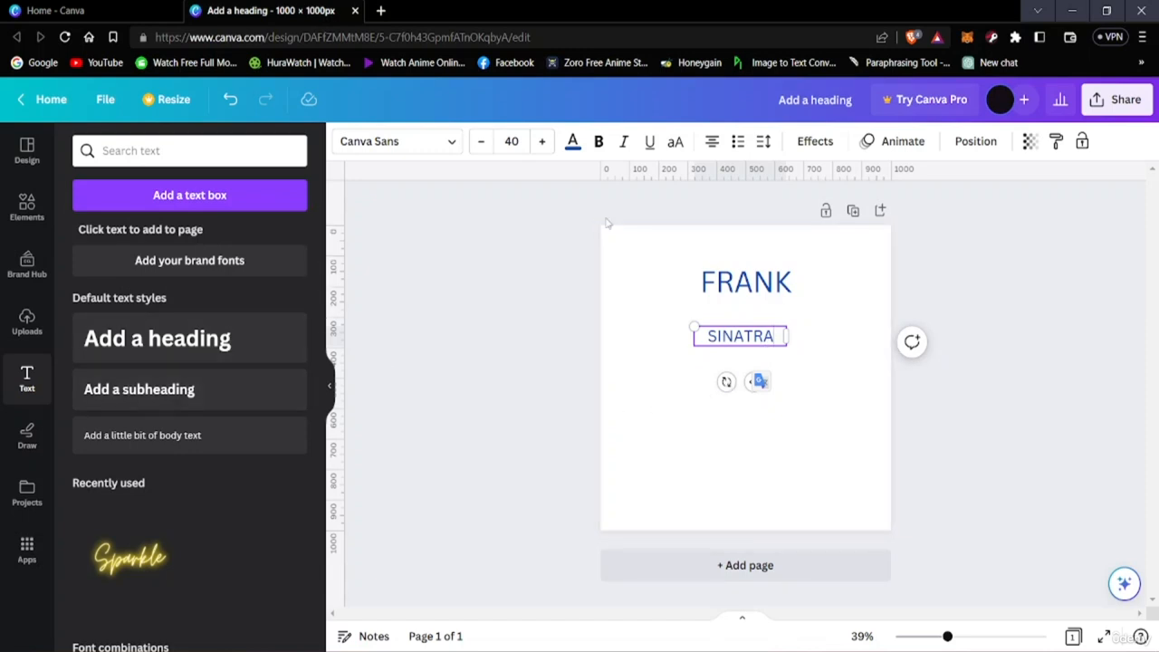
# Try several default solid colors on the SINATRA subheading and settle on light orange
pyautogui.click(748, 336)
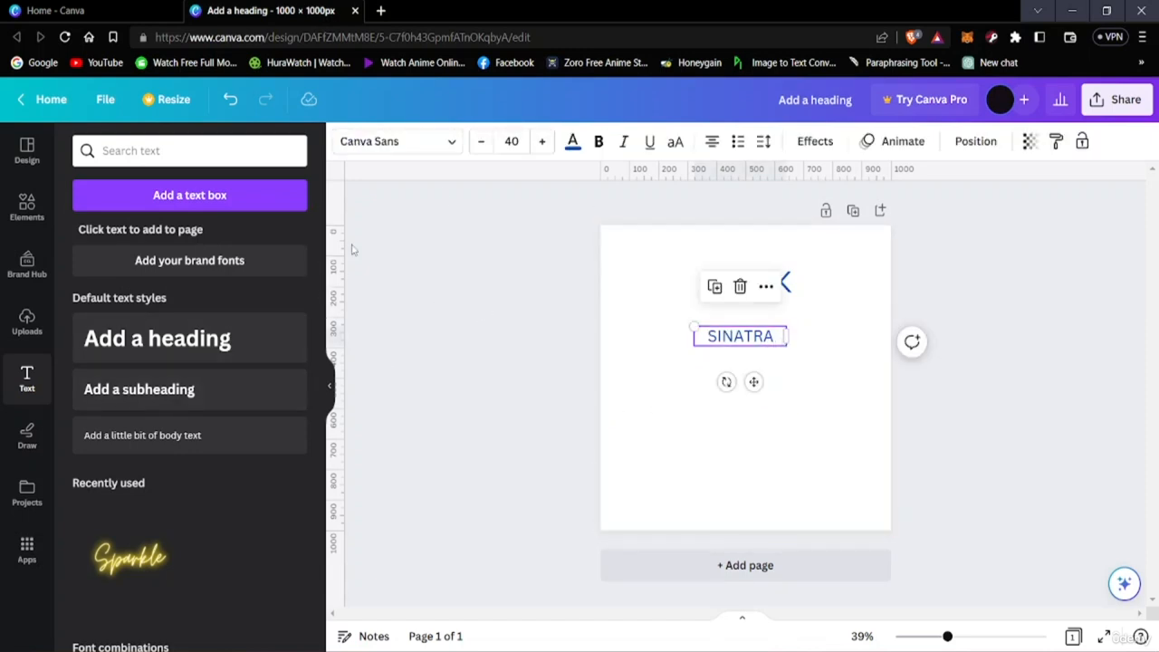
pyautogui.click(572, 141)
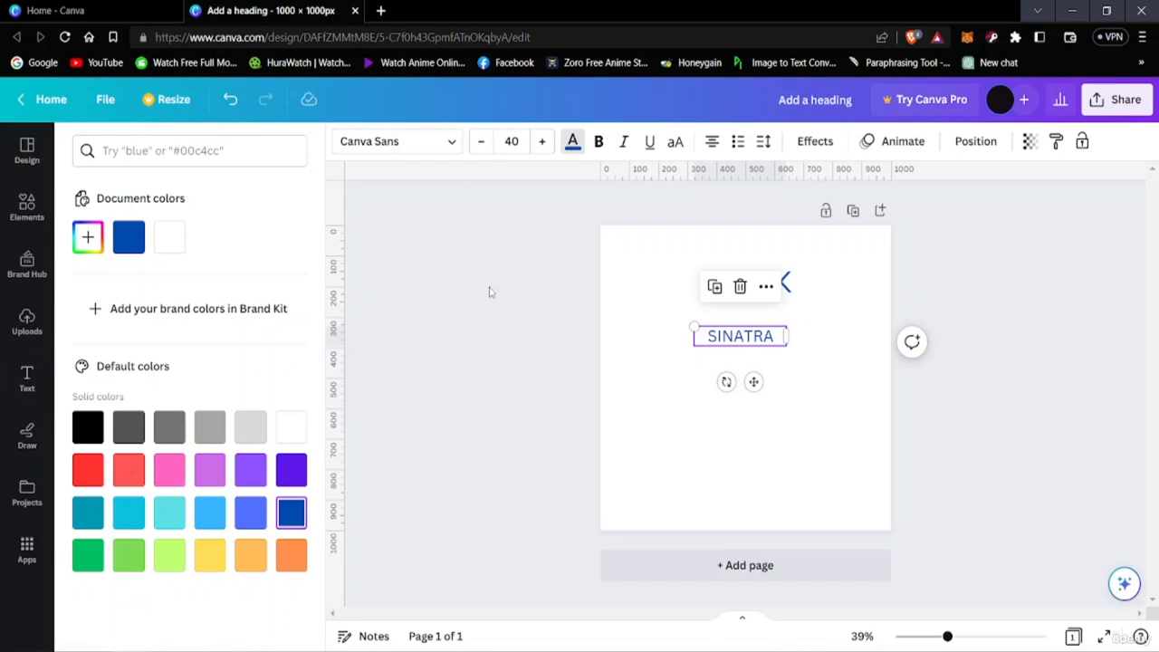
pyautogui.click(210, 432)
pyautogui.click(209, 469)
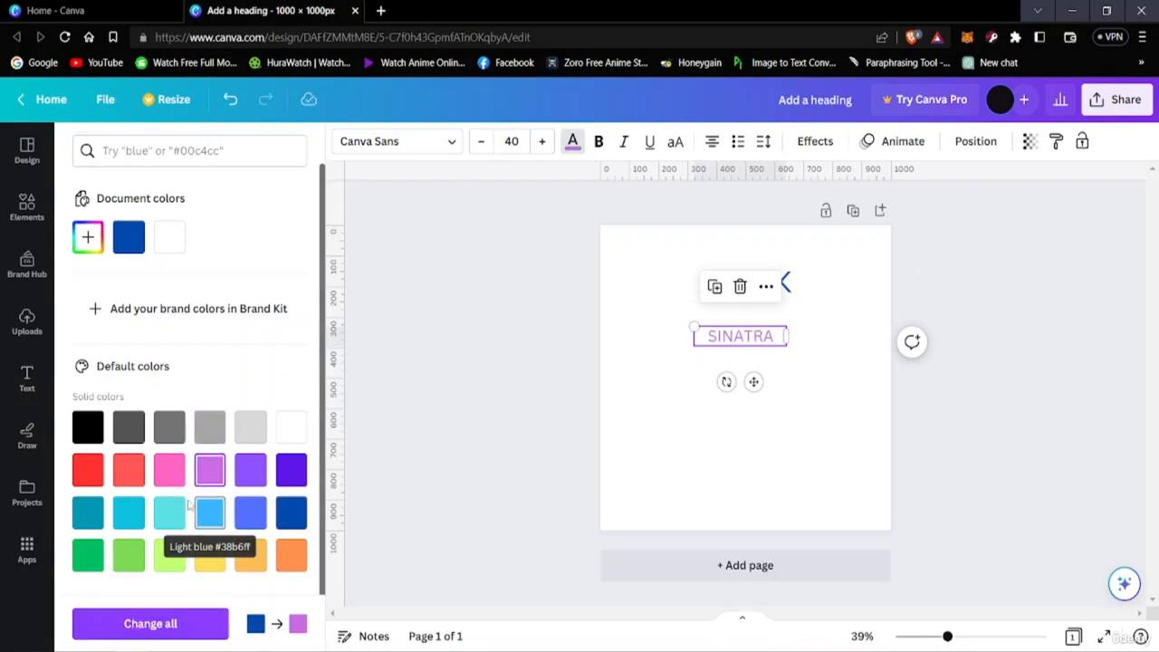
pyautogui.click(129, 471)
pyautogui.click(82, 472)
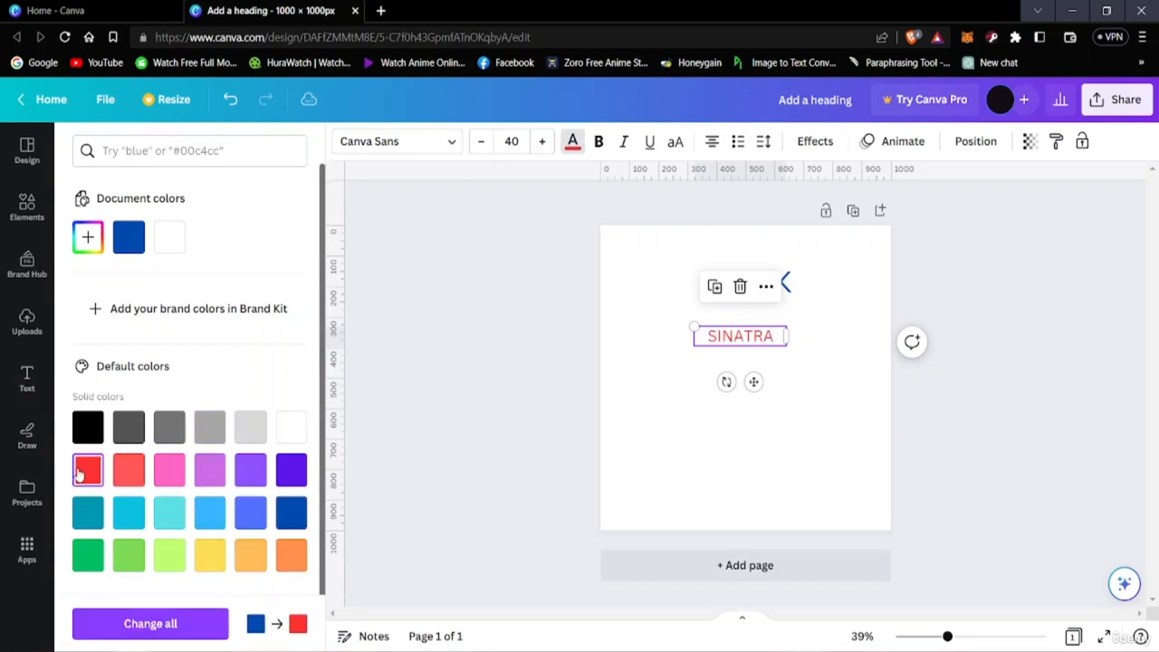
pyautogui.click(286, 471)
pyautogui.click(288, 514)
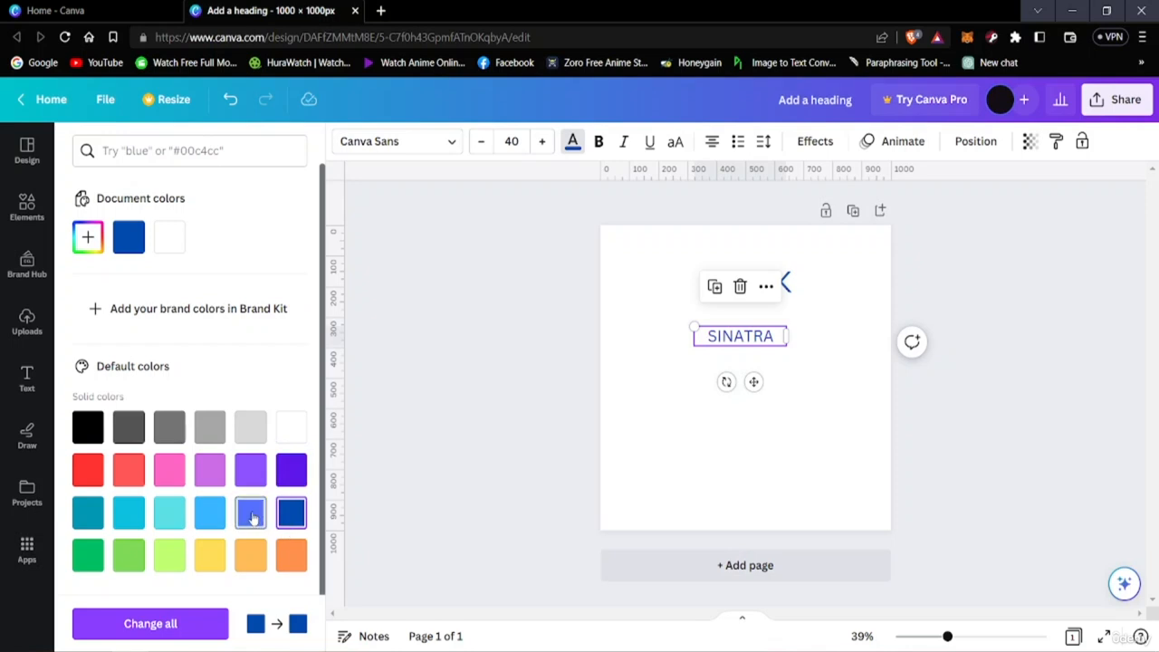
pyautogui.click(253, 518)
pyautogui.click(257, 555)
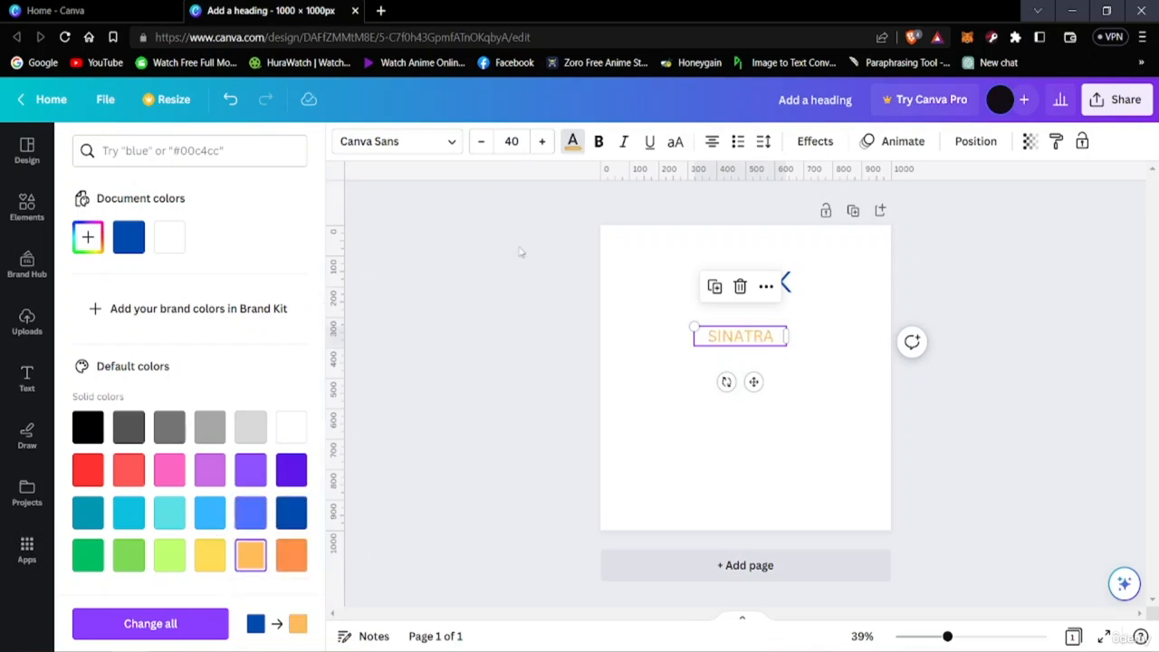
# Bold the SINATRA subheading, try the Impact font on it, and settle on the Horizon font
pyautogui.click(599, 142)
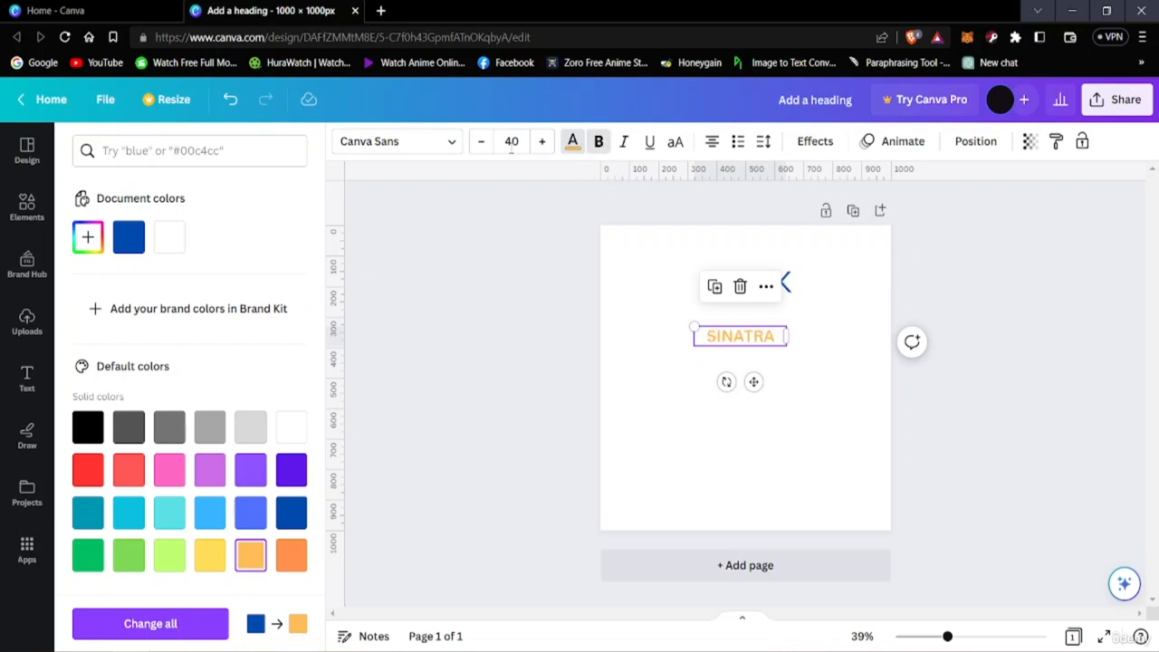
pyautogui.click(402, 150)
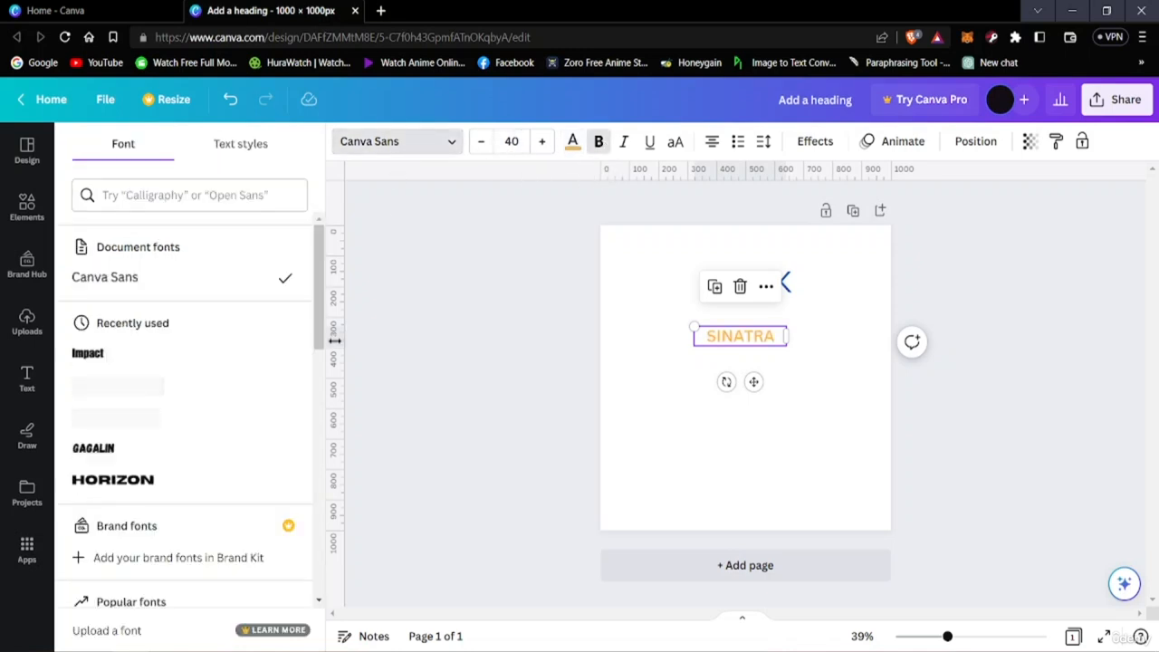
pyautogui.scroll(-1, 172, 375)
pyautogui.click(145, 276)
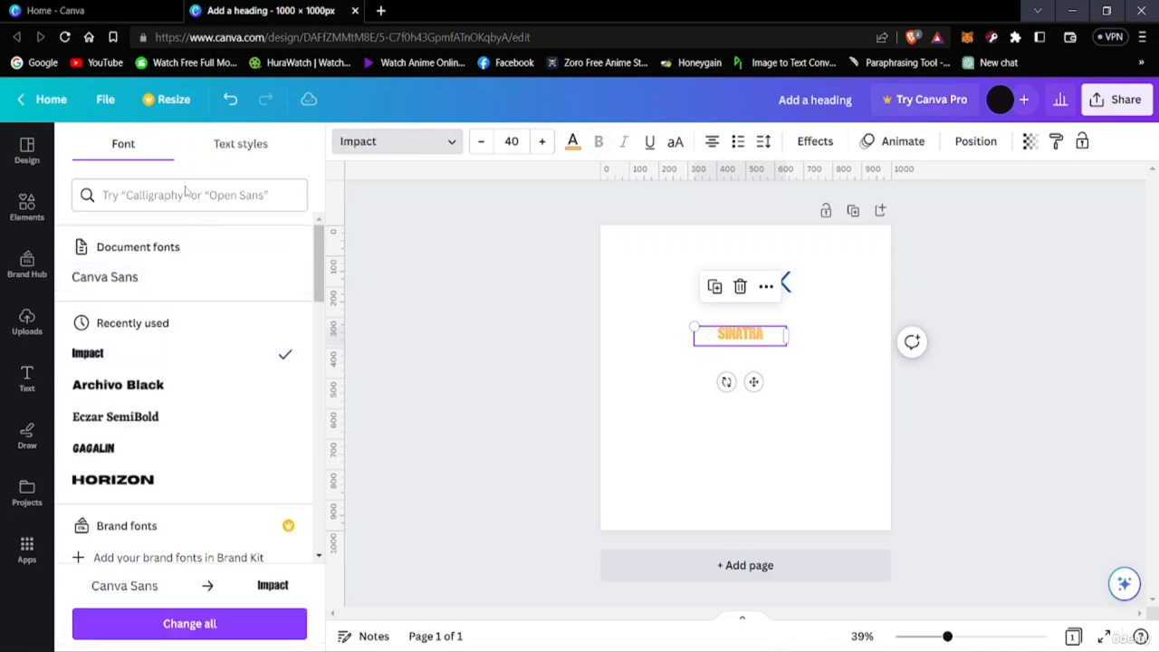
pyautogui.scroll(-1, 121, 401)
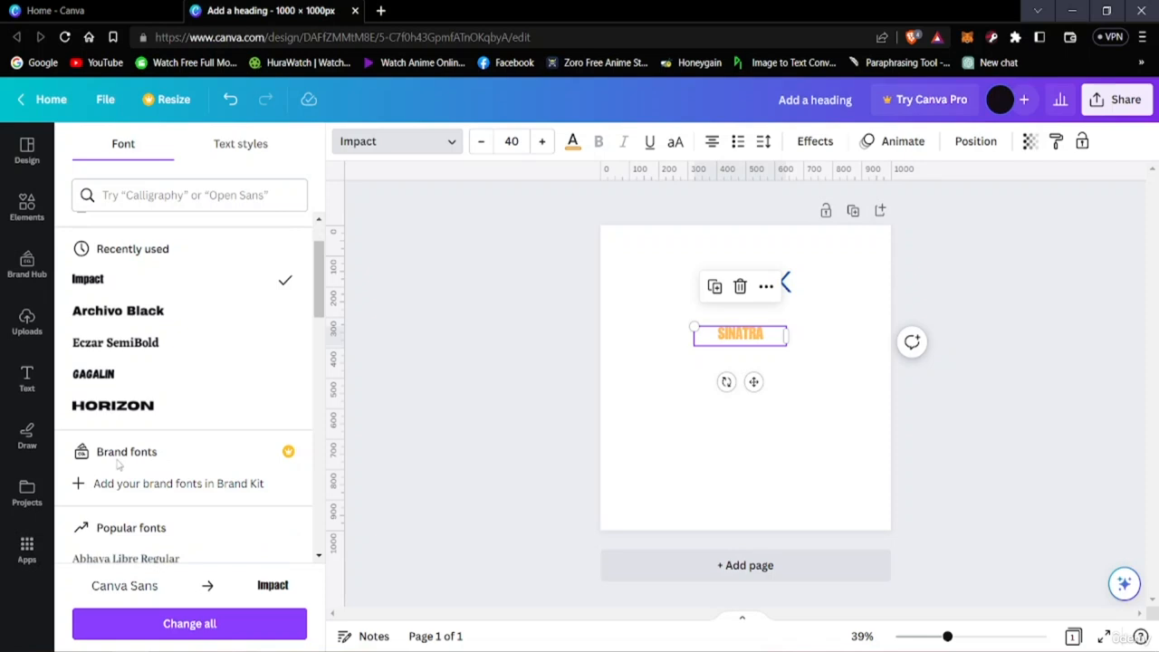
pyautogui.click(121, 408)
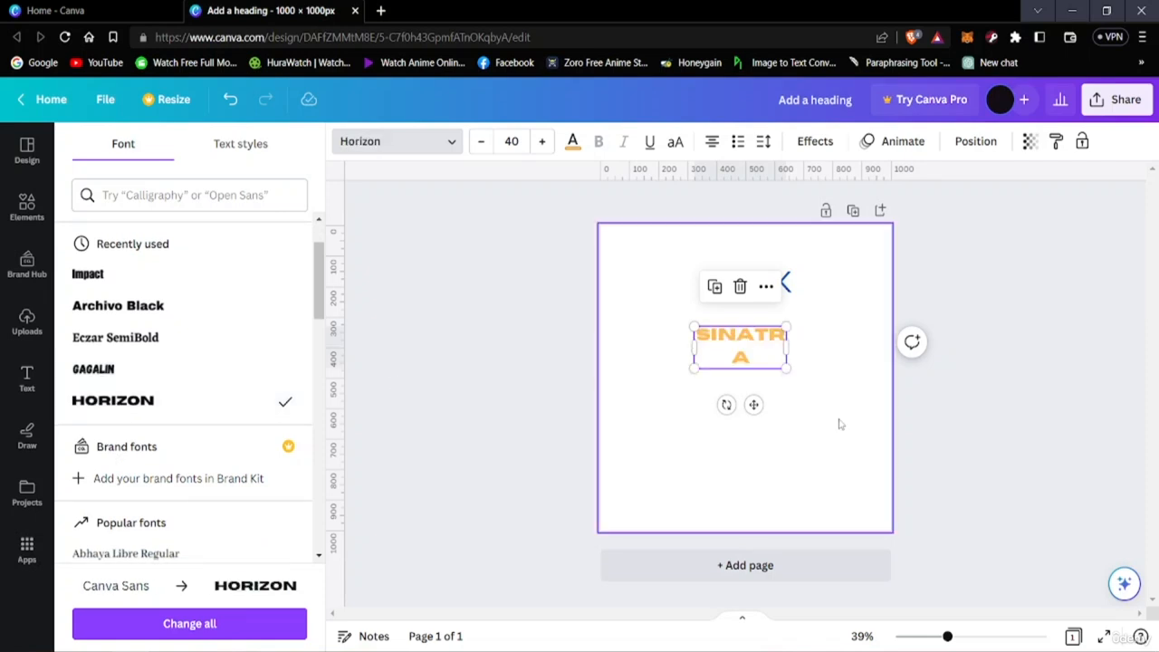
# Widen the SINATRA text box so the word fits on one line, and shift it slightly lower
pyautogui.moveTo(787, 344); pyautogui.dragTo(755, 351)
pyautogui.click(766, 339)
pyautogui.click(800, 367)
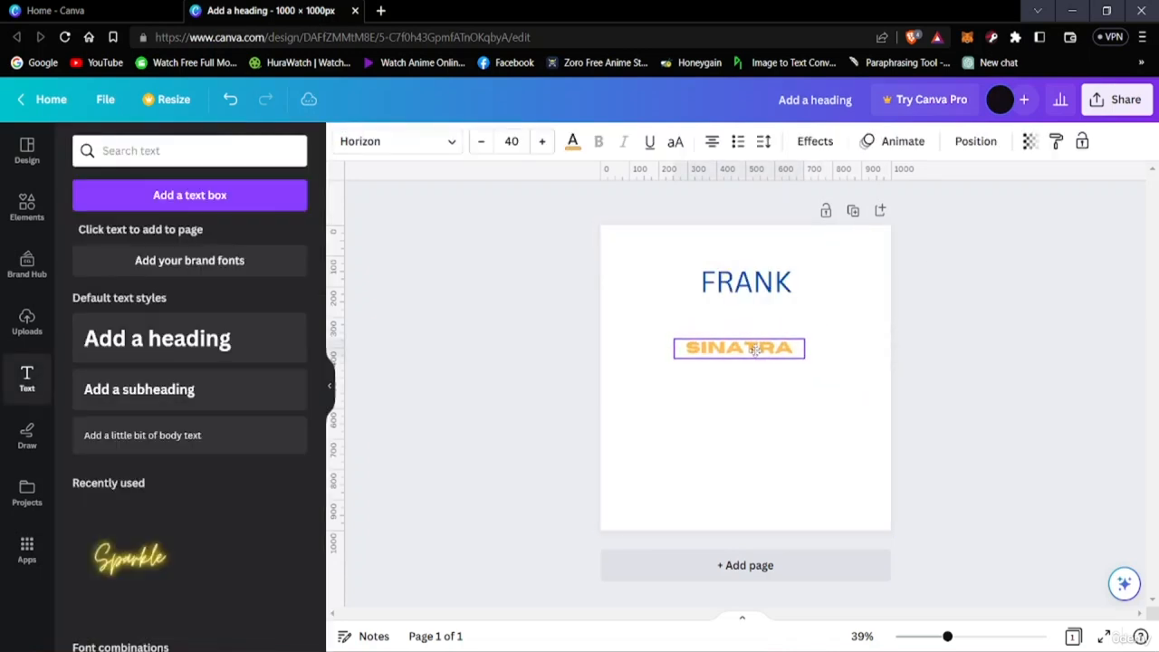
pyautogui.click(797, 445)
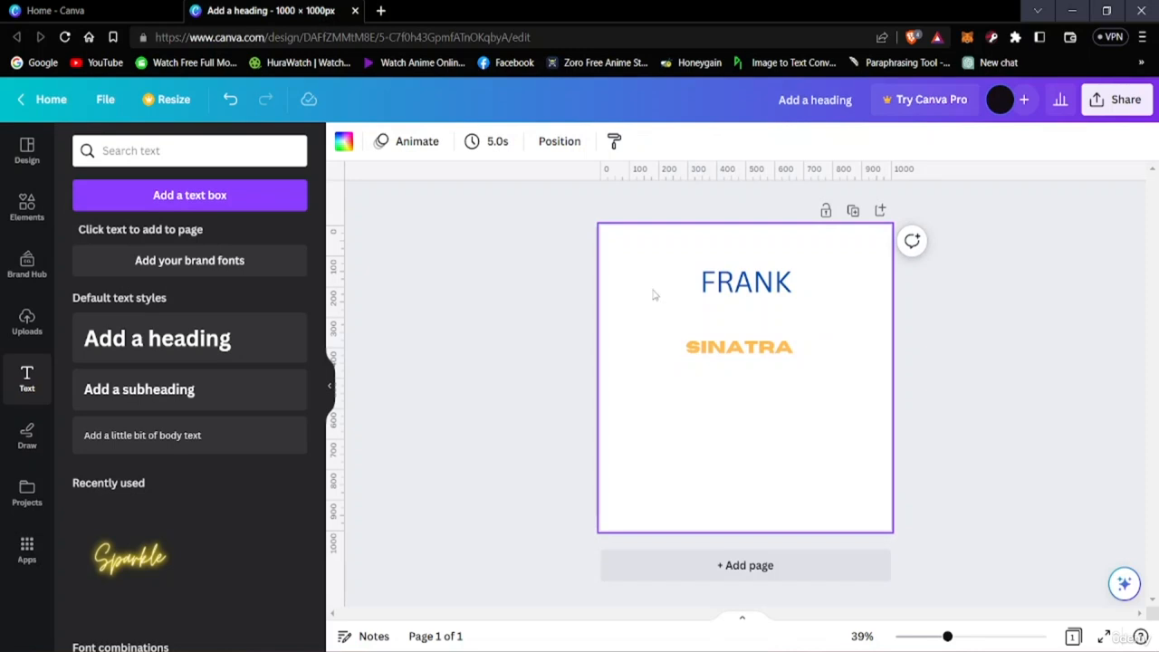
# Set the page background to the default dark gray solid color
pyautogui.click(345, 143)
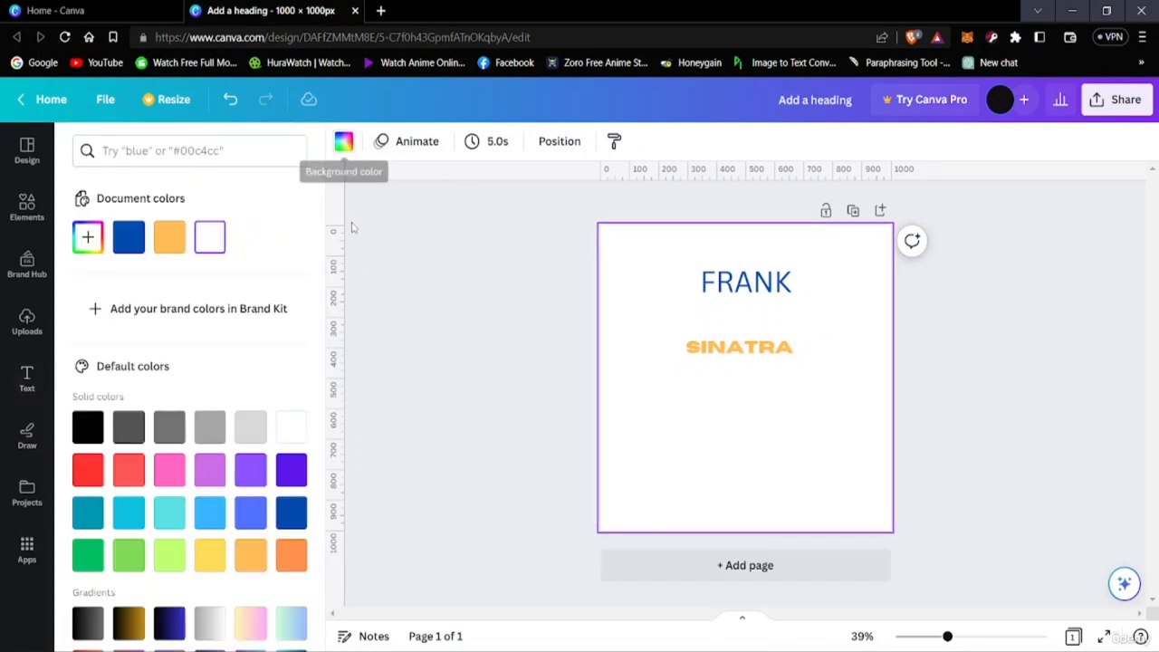
pyautogui.scroll(-1, 187, 498)
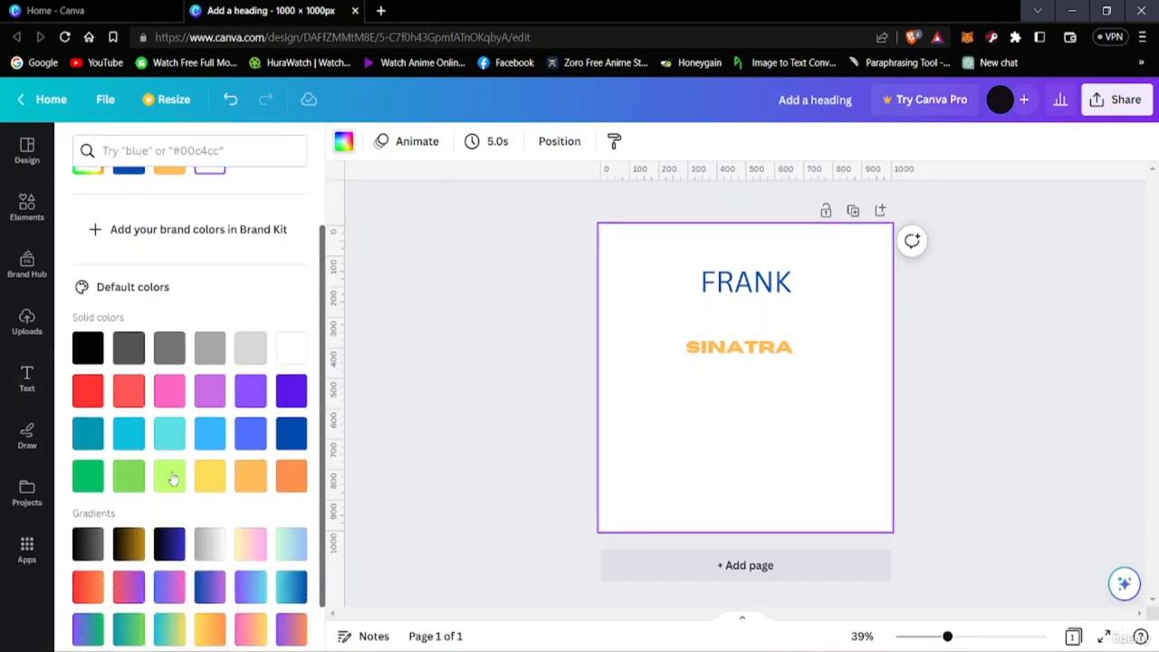
pyautogui.click(132, 344)
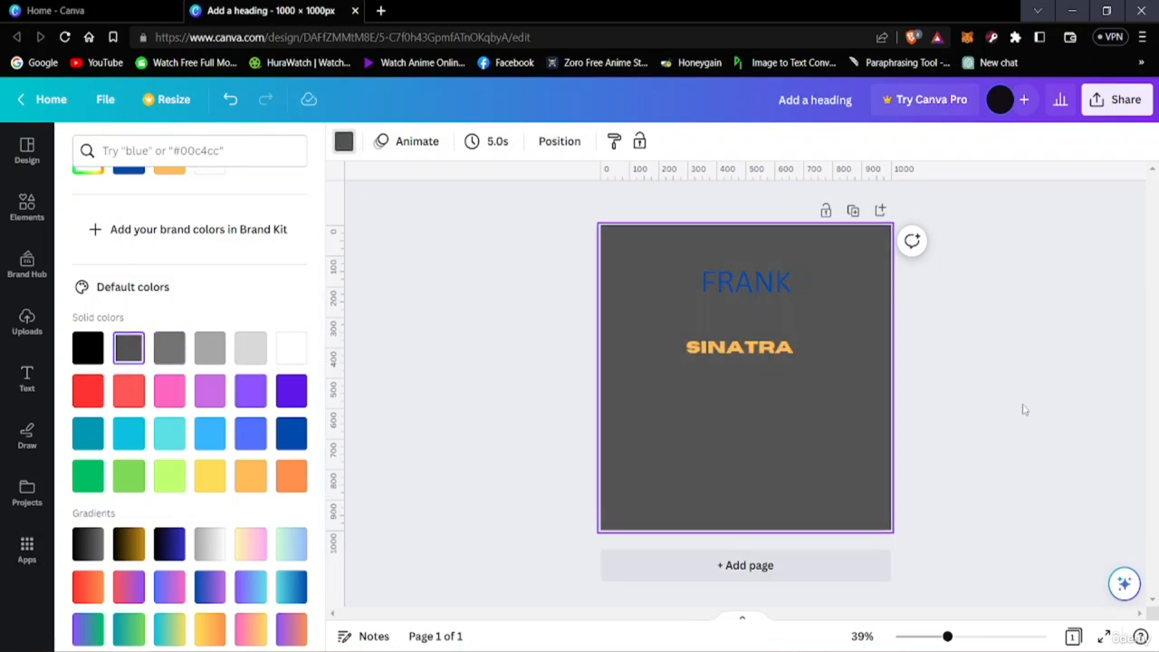
# Widen the SINATRA text box further and center it horizontally below the FRANK heading
pyautogui.click(753, 351)
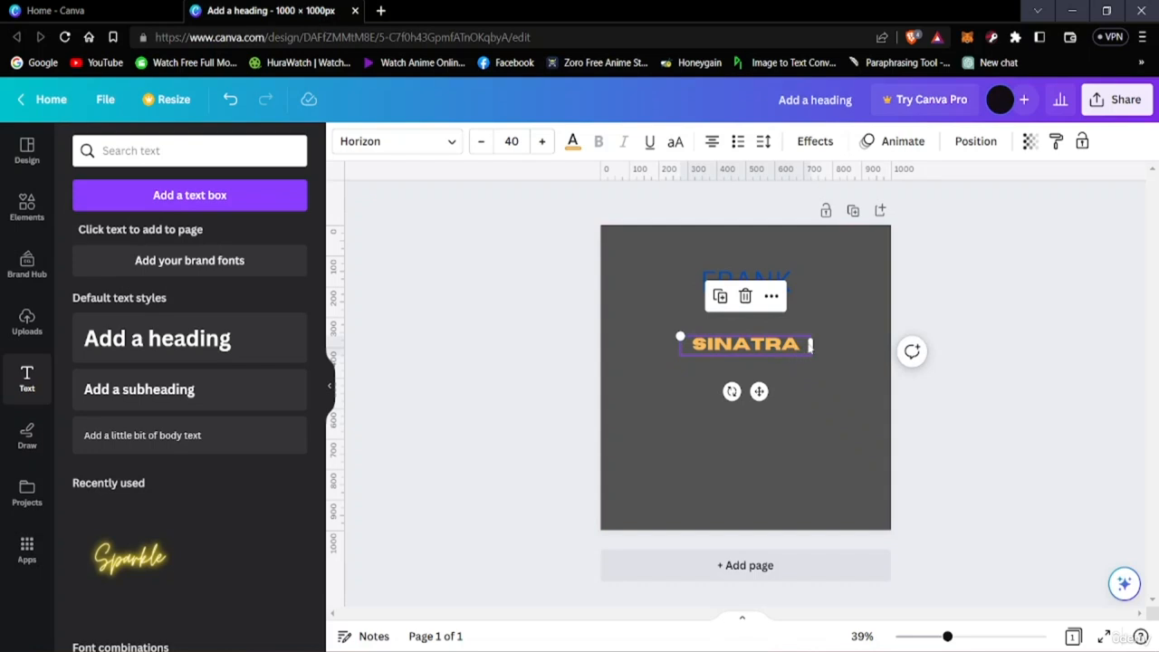
pyautogui.moveTo(811, 345); pyautogui.dragTo(846, 377)
pyautogui.click(846, 378)
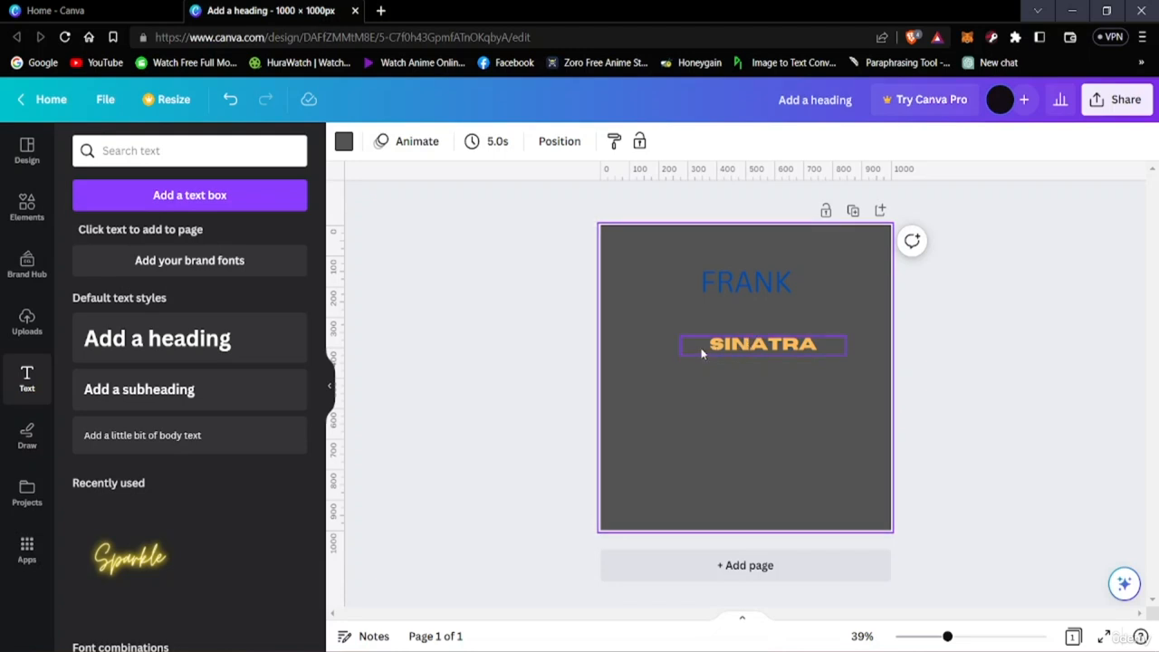
pyautogui.moveTo(728, 346)
pyautogui.mouseDown()
pyautogui.moveTo(712, 344)
pyautogui.moveTo(712, 361)
pyautogui.mouseUp()
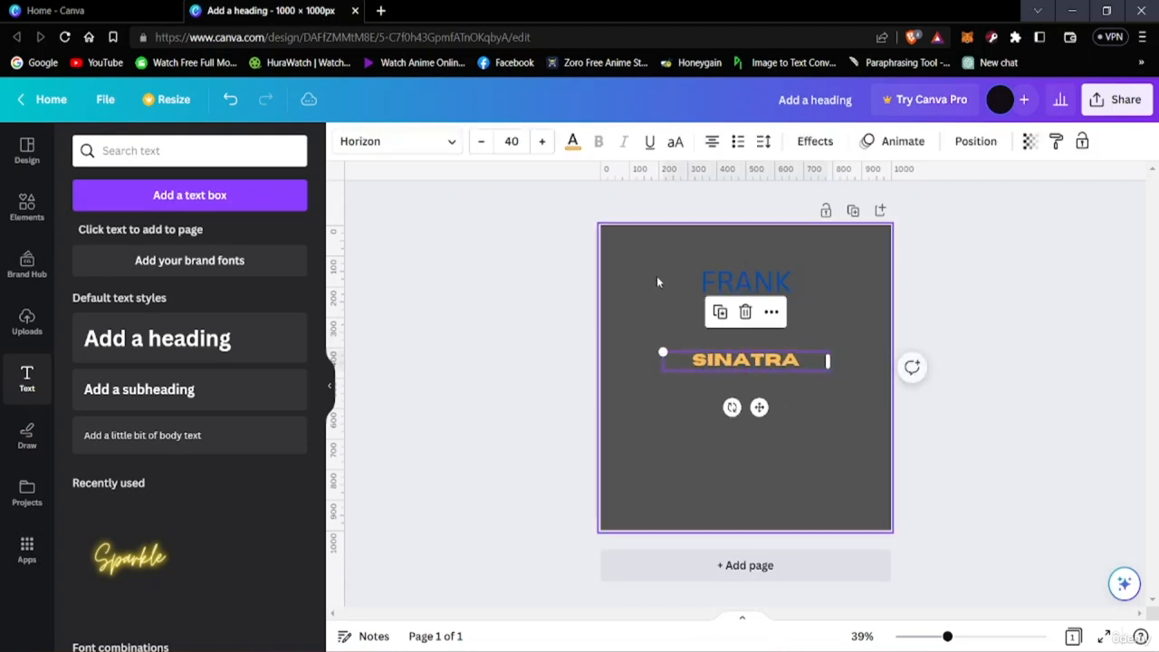
# Increase the SINATRA font size to 60 and move the text slightly lower on the page
pyautogui.moveTo(539, 142); pyautogui.dragTo(540, 142)
pyautogui.click(539, 142)
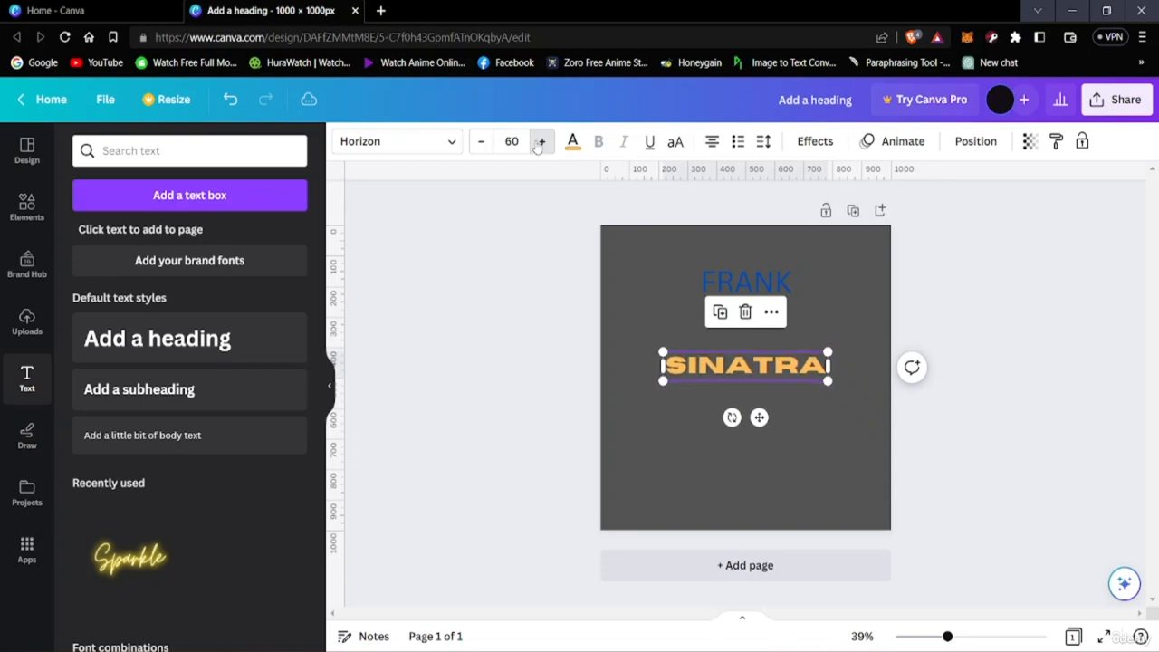
pyautogui.click(738, 282)
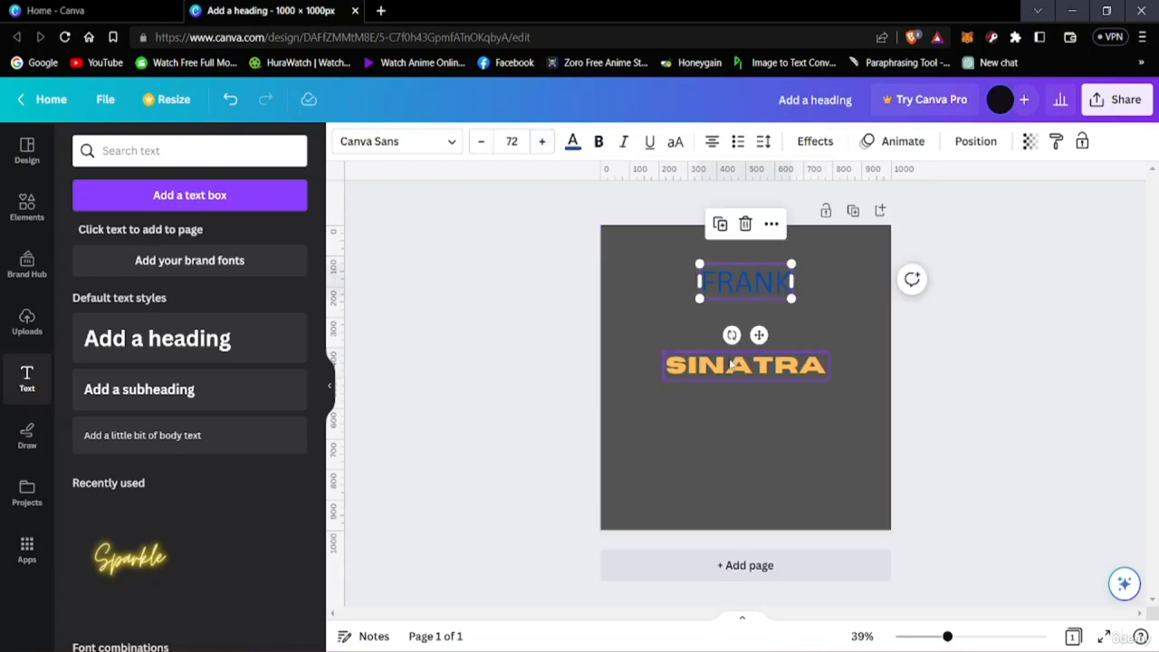
pyautogui.moveTo(731, 364); pyautogui.dragTo(735, 376)
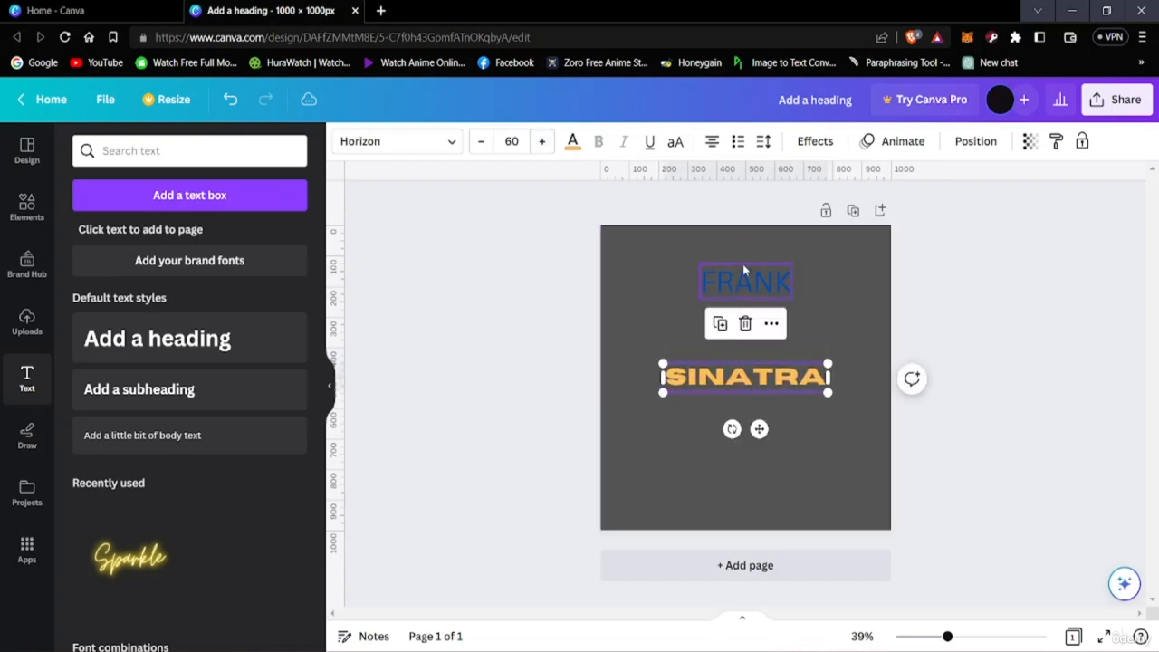
# Move the FRANK heading closer to SINATRA and increase its font size to 91
pyautogui.moveTo(742, 263); pyautogui.dragTo(732, 290)
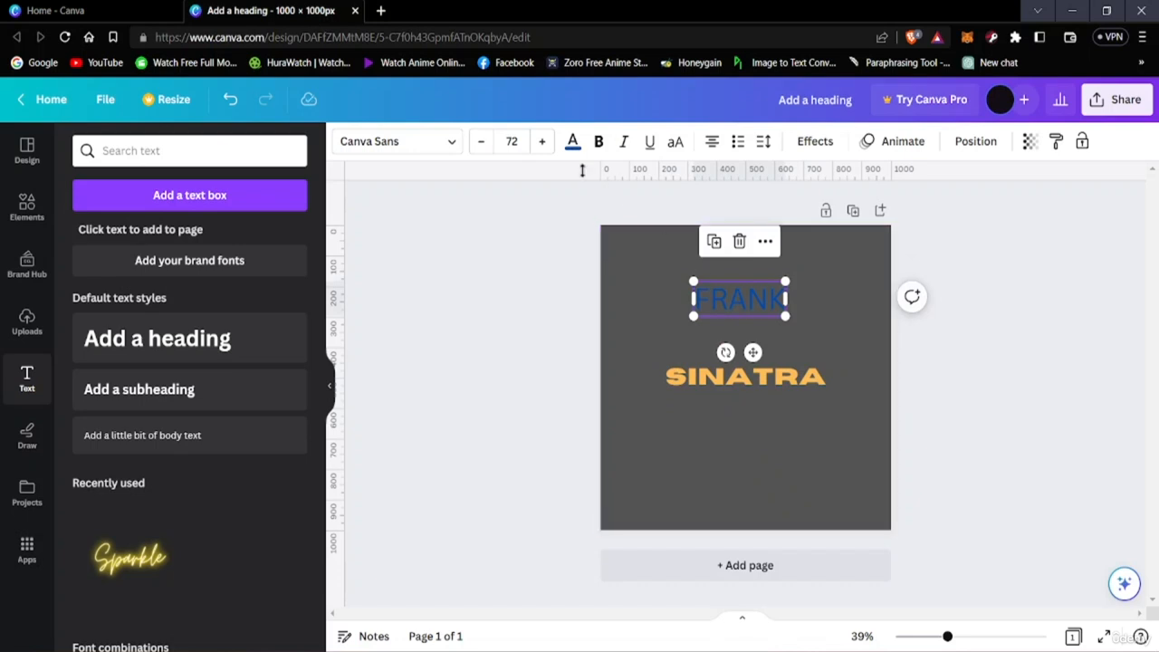
pyautogui.click(541, 142)
pyautogui.click(541, 142)
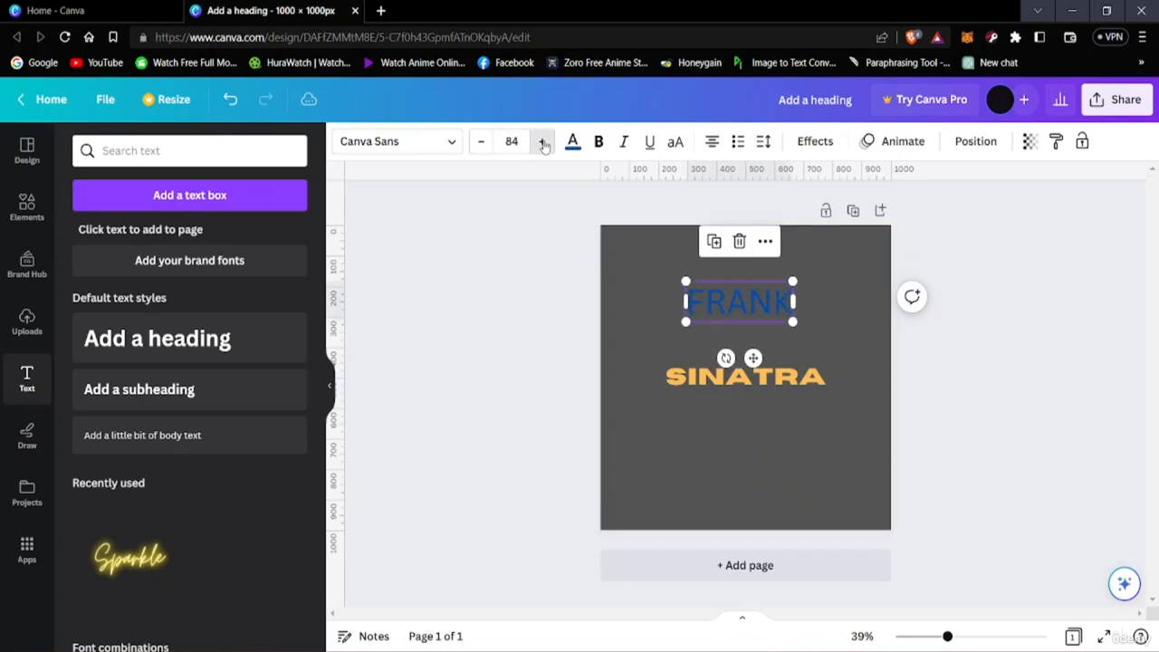
pyautogui.click(541, 142)
pyautogui.click(1075, 484)
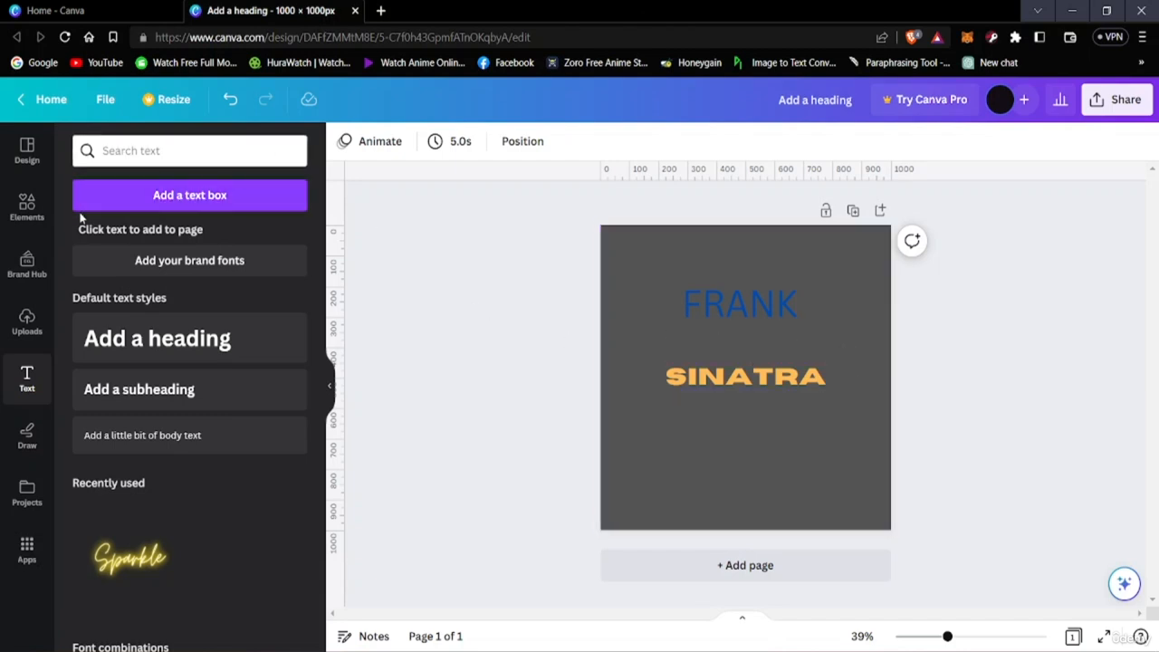
# Look through the uploaded images and the file upload dialog, closing the dialog without choosing a file
pyautogui.click(27, 326)
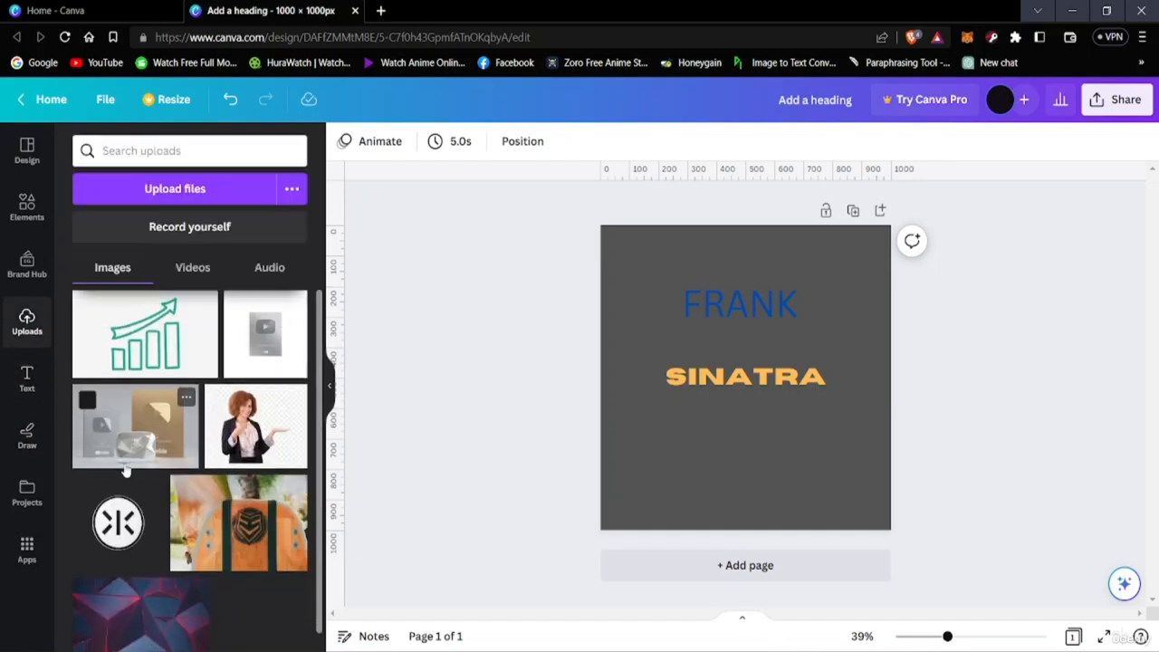
pyautogui.scroll(-1, 123, 475)
pyautogui.scroll(1, 118, 474)
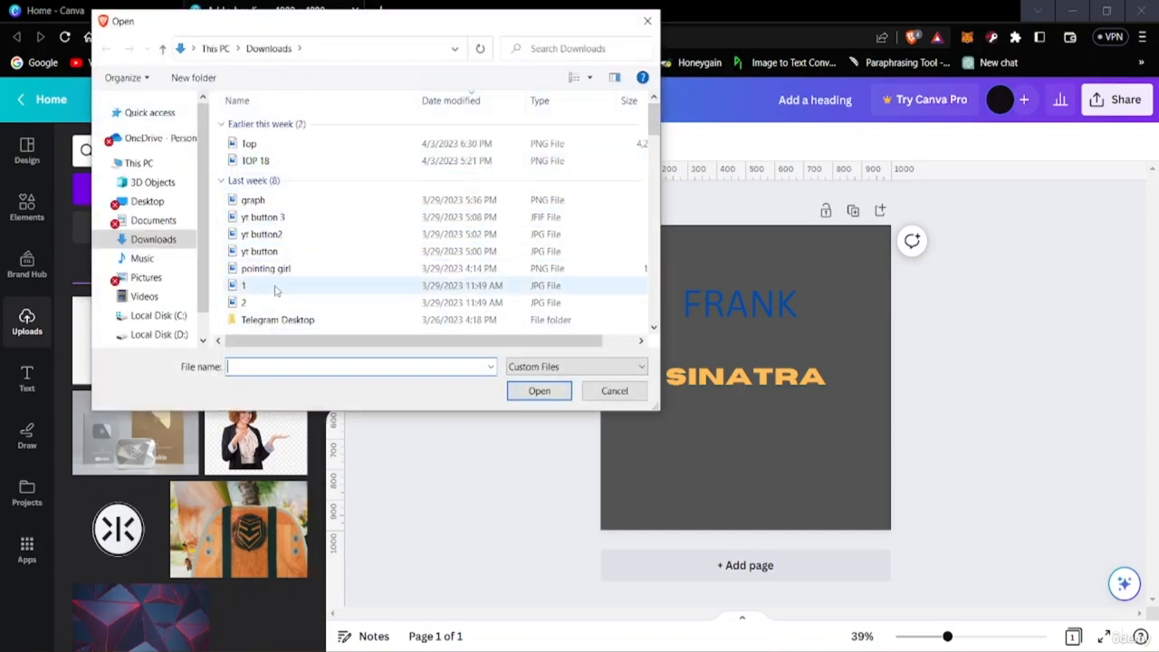
pyautogui.click(602, 395)
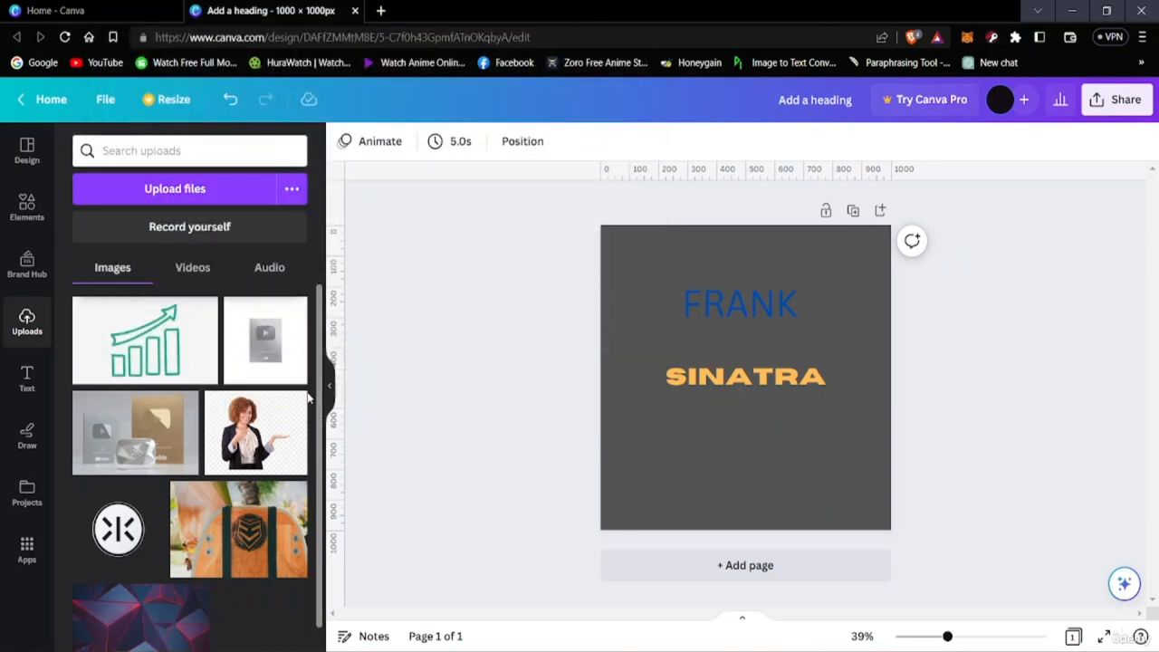
# Add the uploaded dark blue geometric image with red edges to the page
pyautogui.scroll(-1, 213, 399)
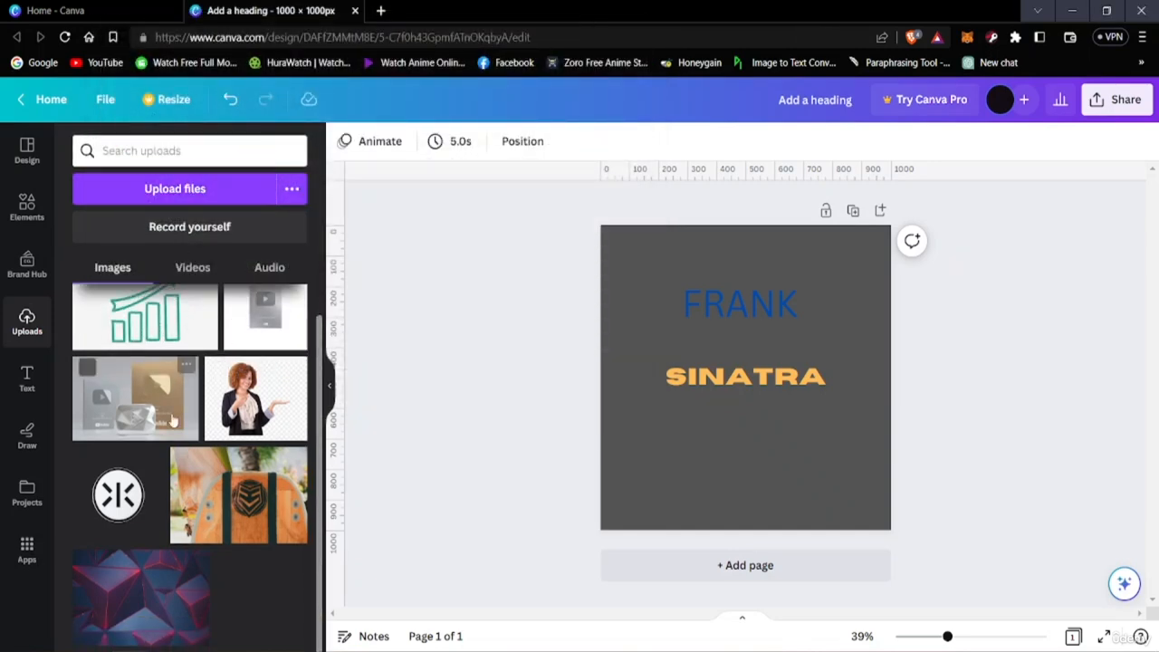
pyautogui.scroll(1, 203, 398)
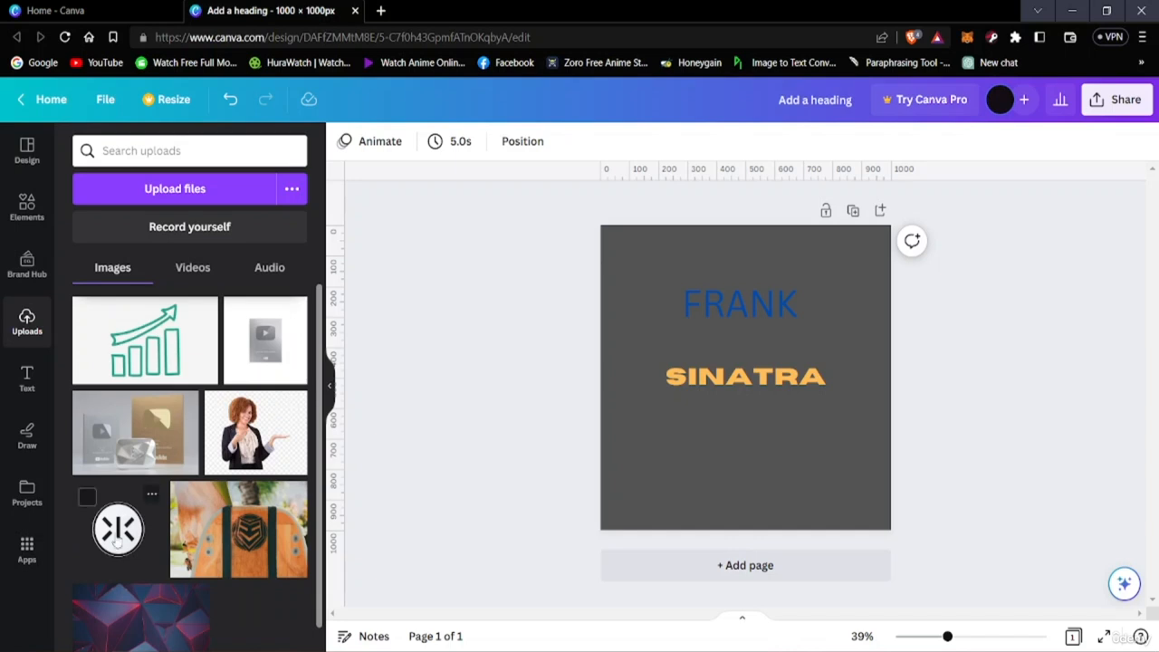
pyautogui.scroll(-1, 172, 627)
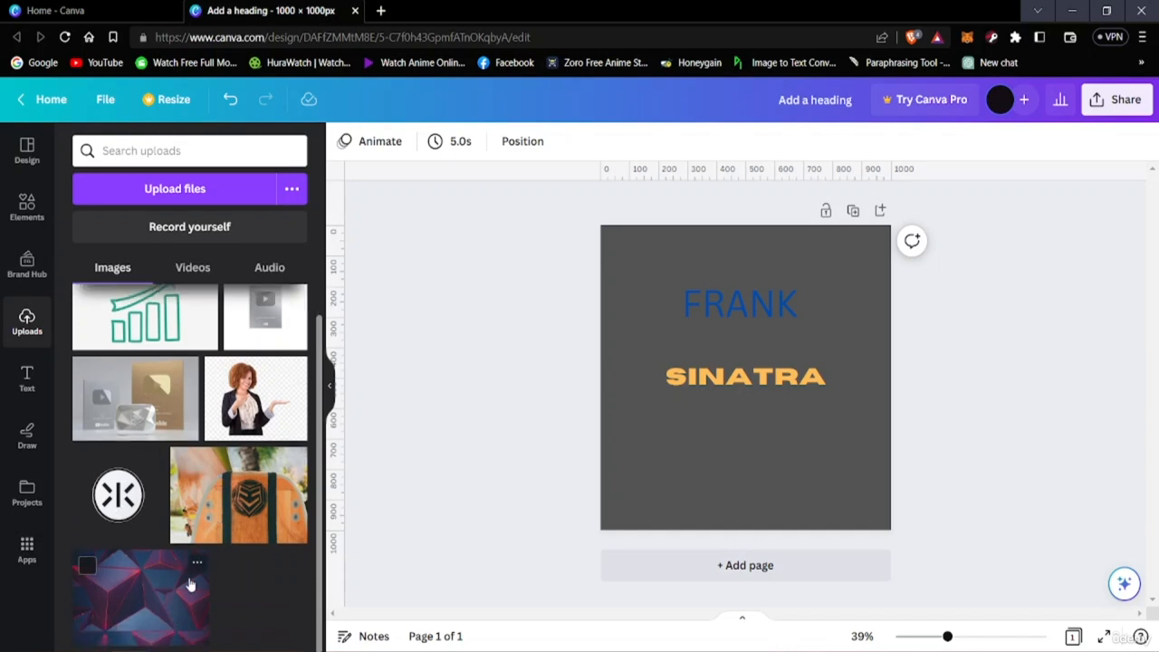
pyautogui.scroll(1, 172, 584)
pyautogui.scroll(-1, 145, 579)
pyautogui.click(163, 547)
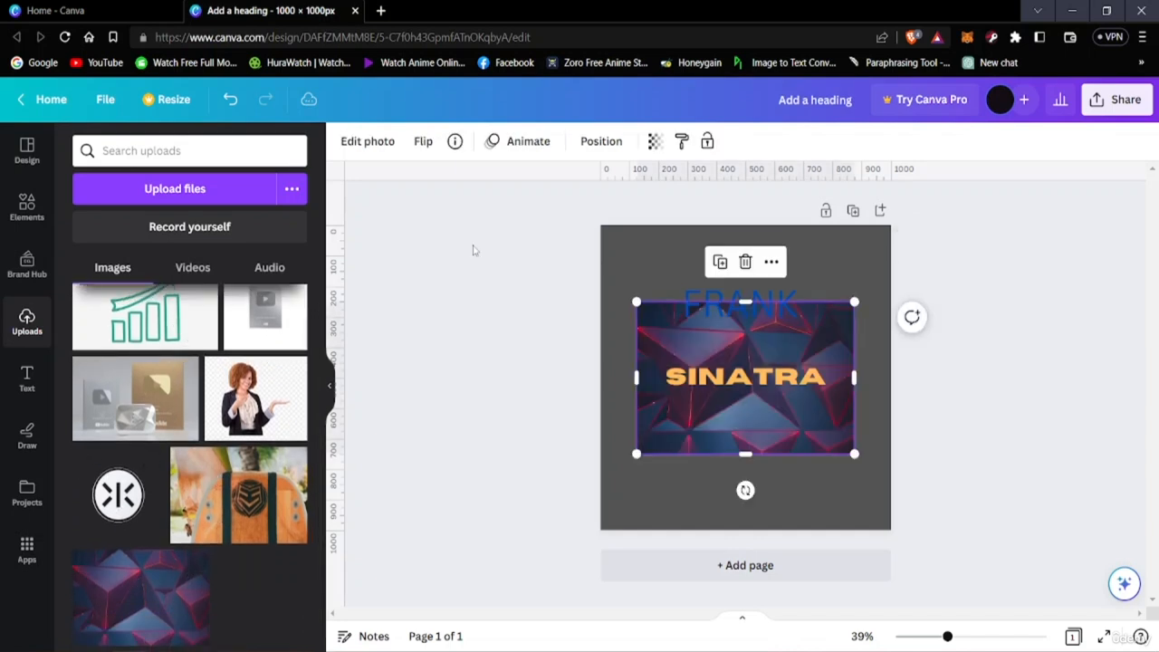
# Reposition and stretch the geometric image behind the text so it covers the whole page
pyautogui.moveTo(658, 356); pyautogui.dragTo(649, 331)
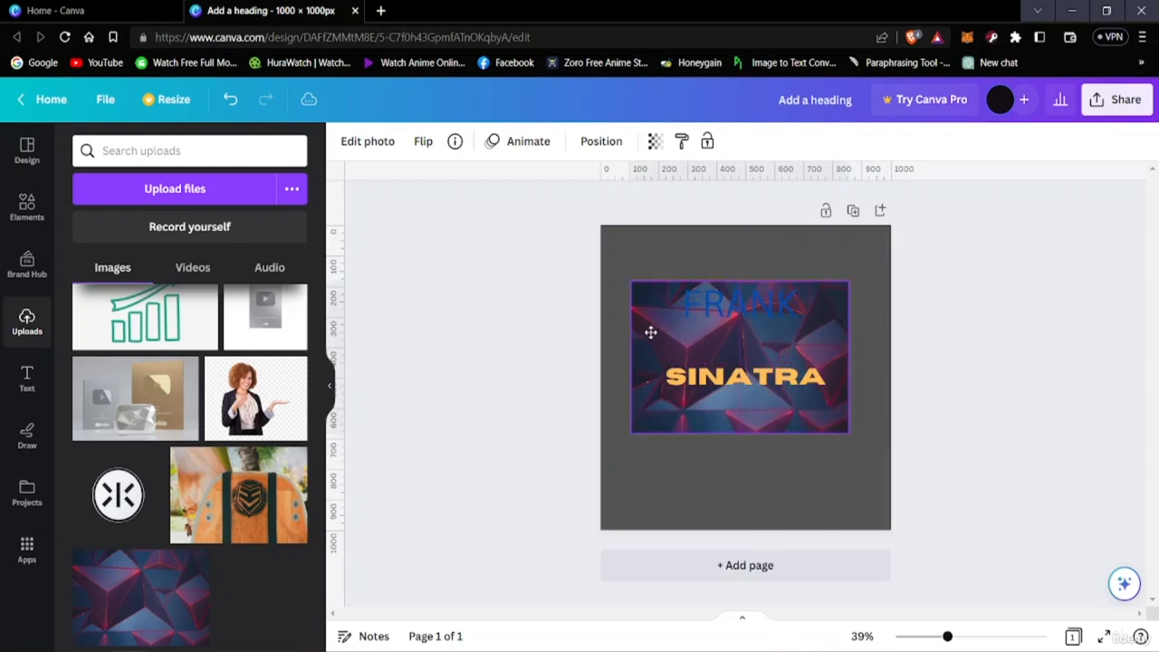
pyautogui.moveTo(849, 439); pyautogui.dragTo(866, 534)
pyautogui.moveTo(828, 455)
pyautogui.mouseDown()
pyautogui.moveTo(794, 456)
pyautogui.moveTo(809, 468)
pyautogui.mouseUp()
pyautogui.moveTo(747, 293); pyautogui.dragTo(722, 226)
pyautogui.moveTo(747, 491); pyautogui.dragTo(729, 469)
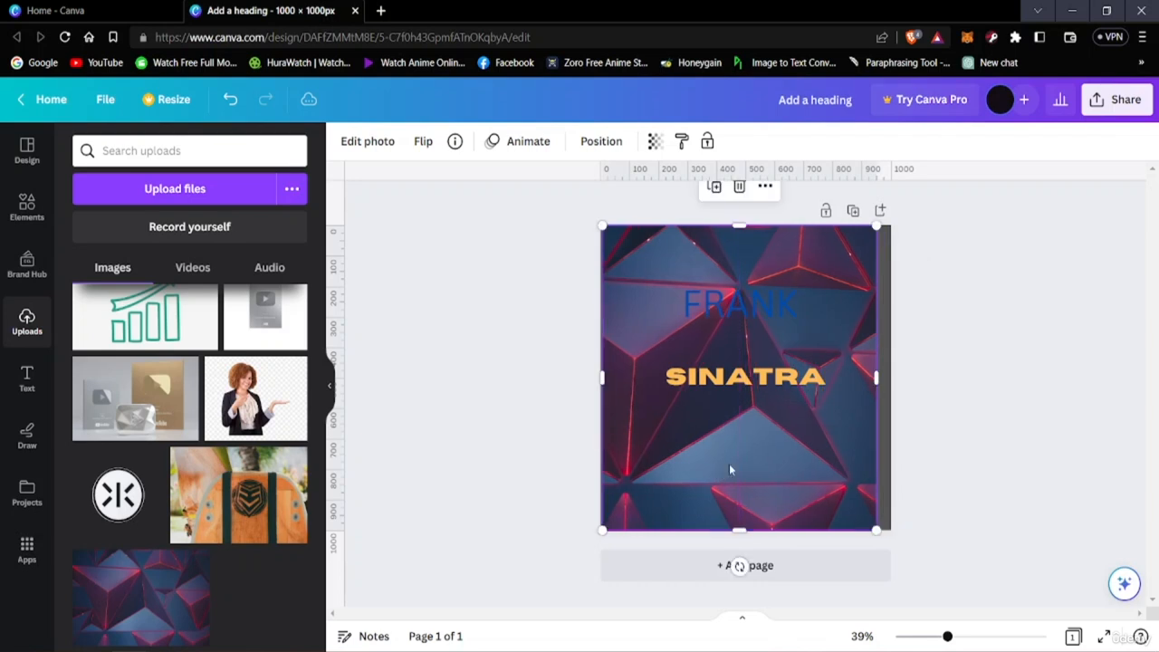
pyautogui.moveTo(876, 376); pyautogui.dragTo(891, 376)
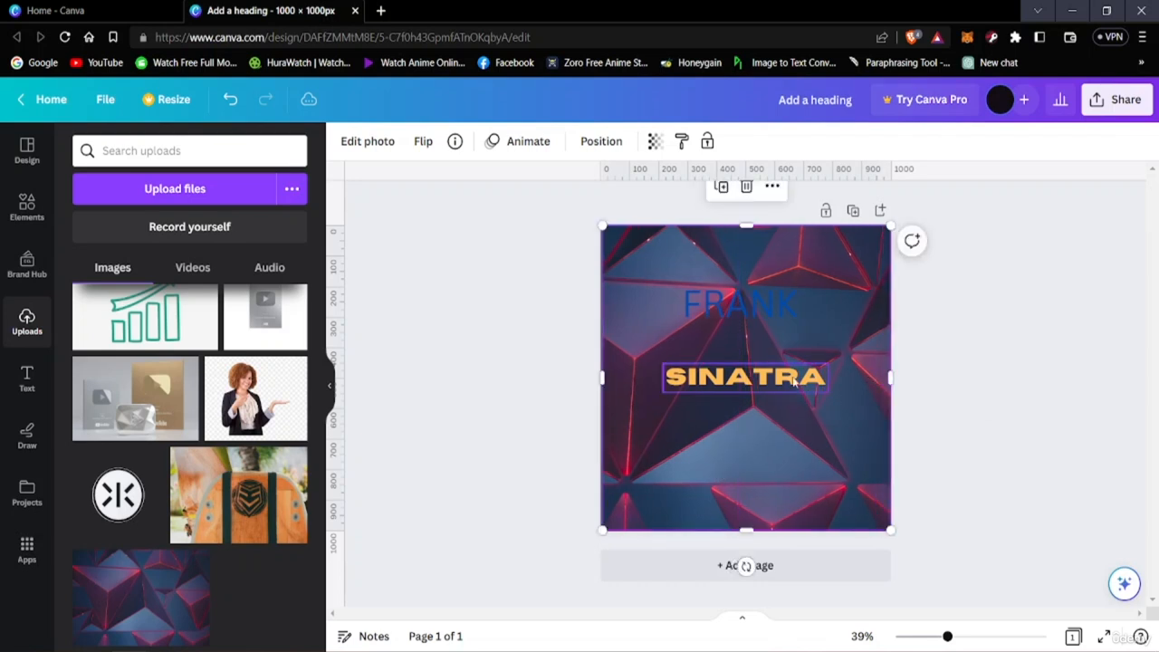
pyautogui.moveTo(771, 427)
pyautogui.mouseDown()
pyautogui.moveTo(761, 420)
pyautogui.moveTo(772, 423)
pyautogui.mouseUp()
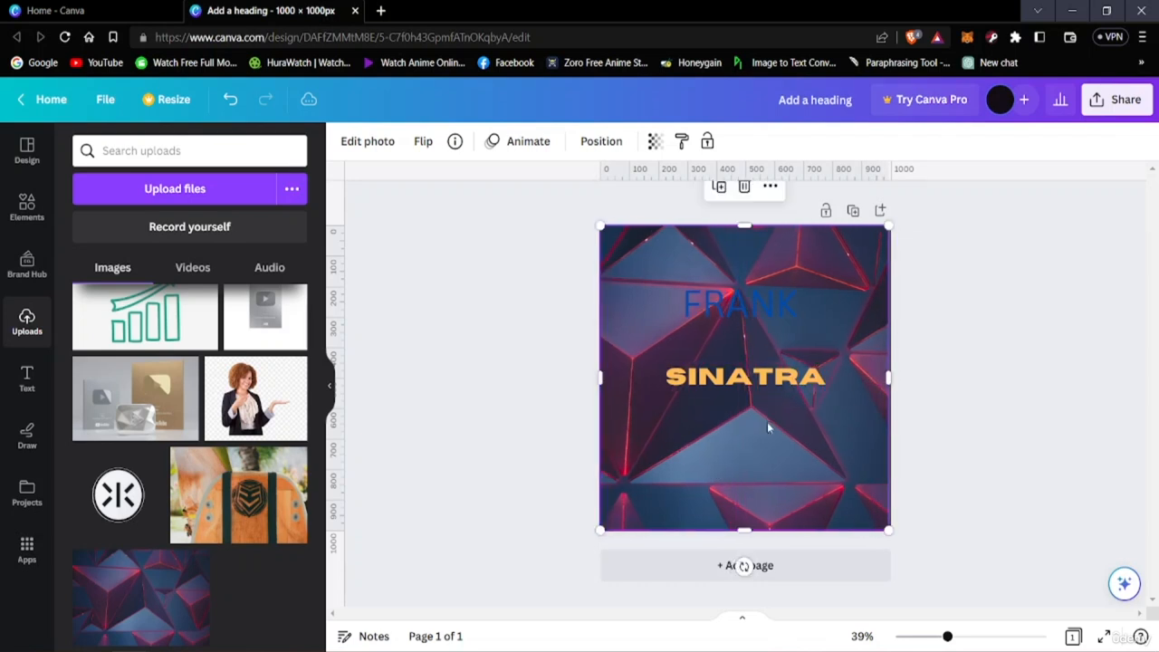
# Shift the FRANK heading slightly up and to the right, and try the dark gray document color on it
pyautogui.click(747, 308)
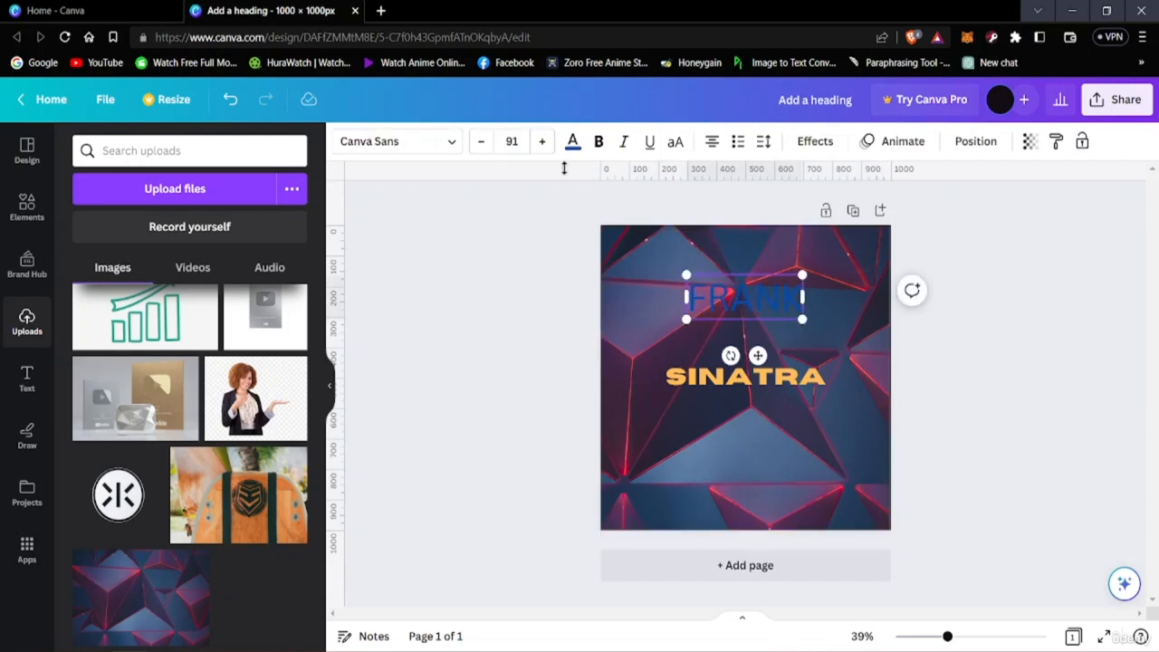
pyautogui.click(572, 141)
pyautogui.click(170, 236)
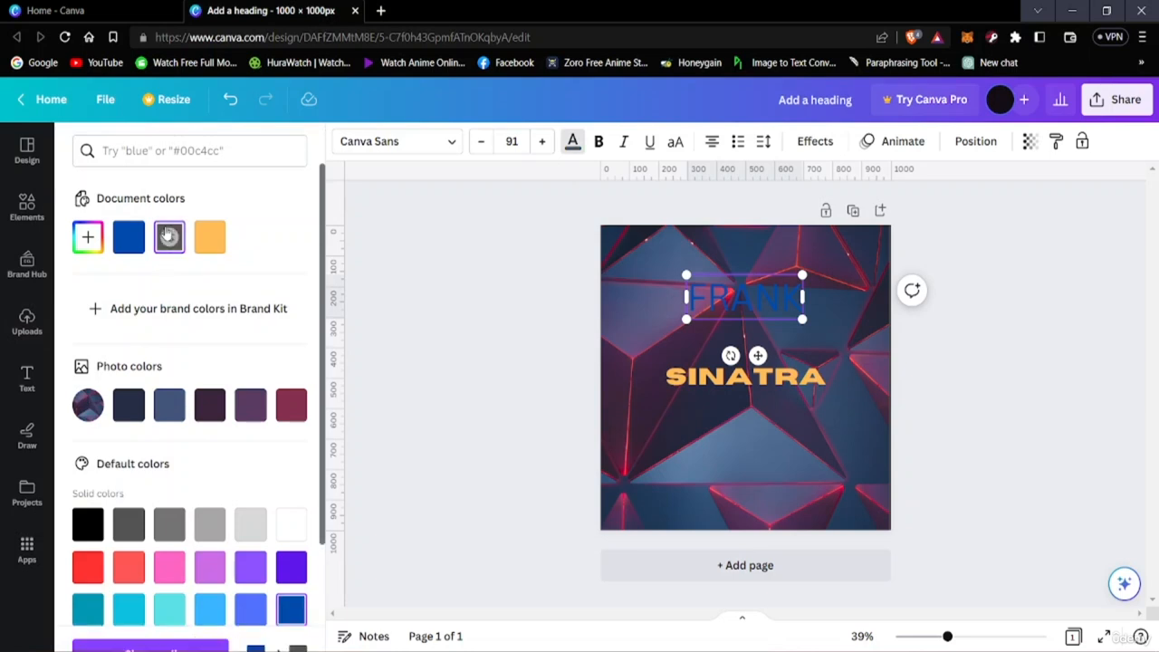
pyautogui.click(809, 297)
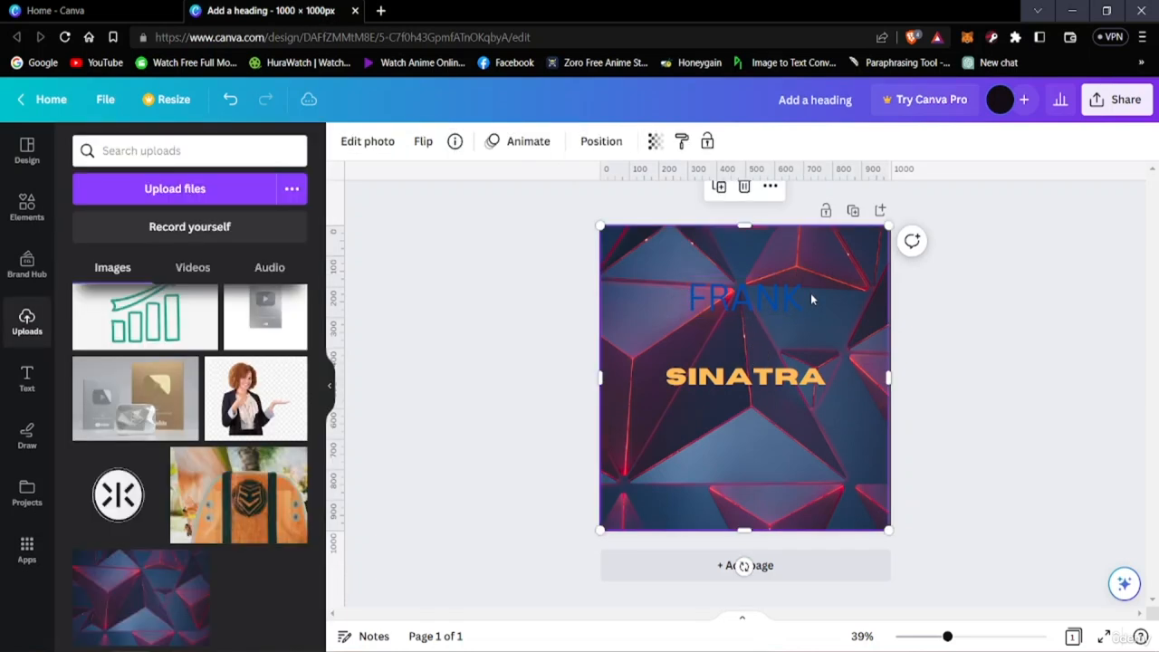
# Try several photo and default colors on the FRANK heading, ending with the light orange that matches SINATRA
pyautogui.click(688, 302)
pyautogui.click(573, 141)
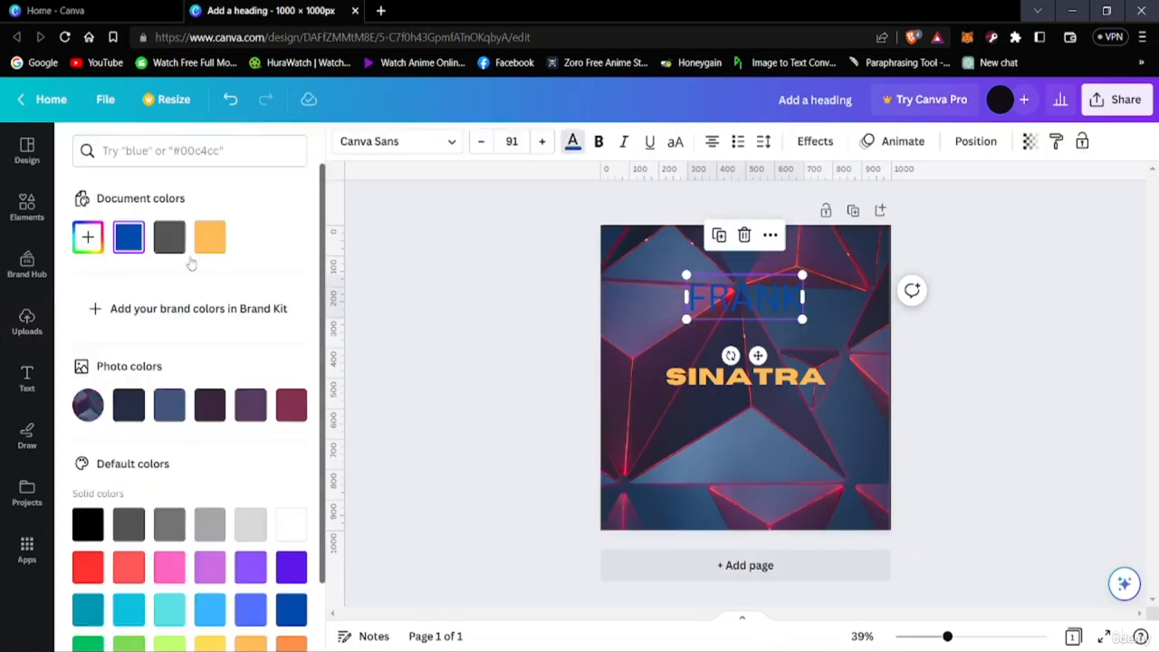
pyautogui.click(161, 409)
pyautogui.click(203, 413)
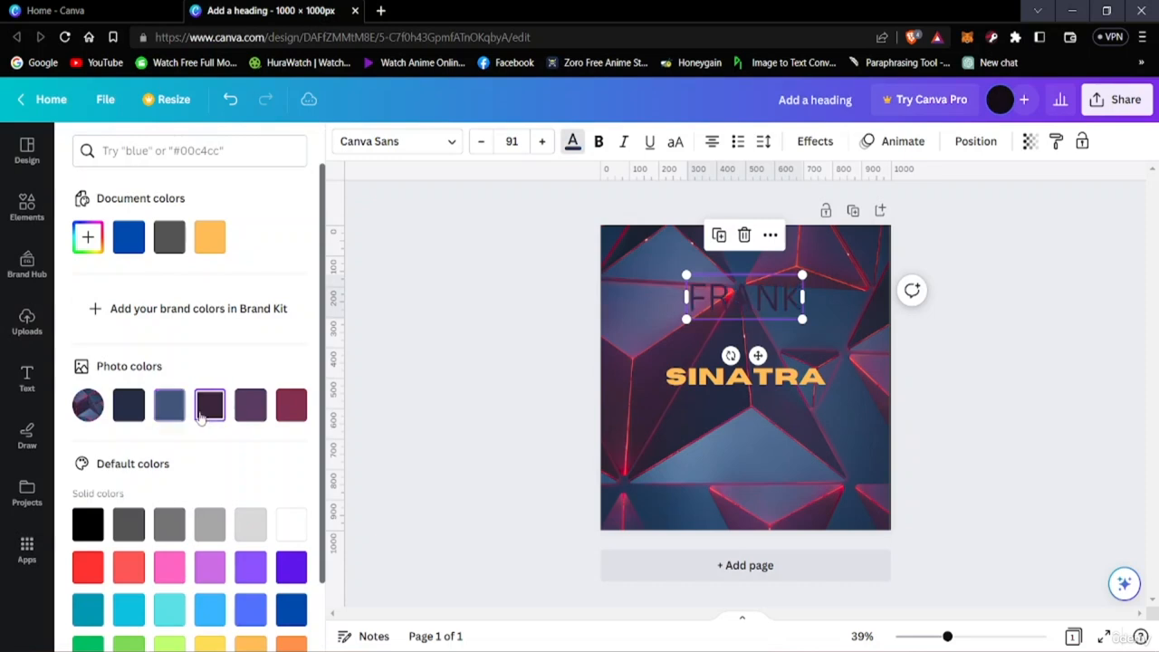
pyautogui.click(169, 525)
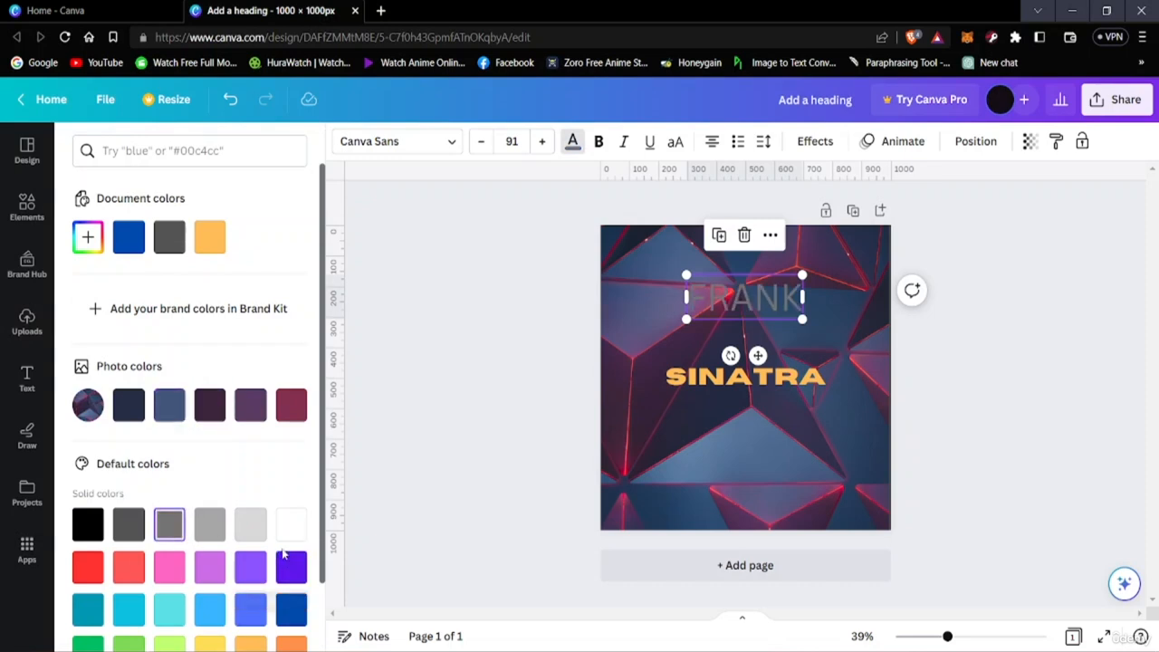
pyautogui.click(281, 534)
pyautogui.scroll(-1, 242, 557)
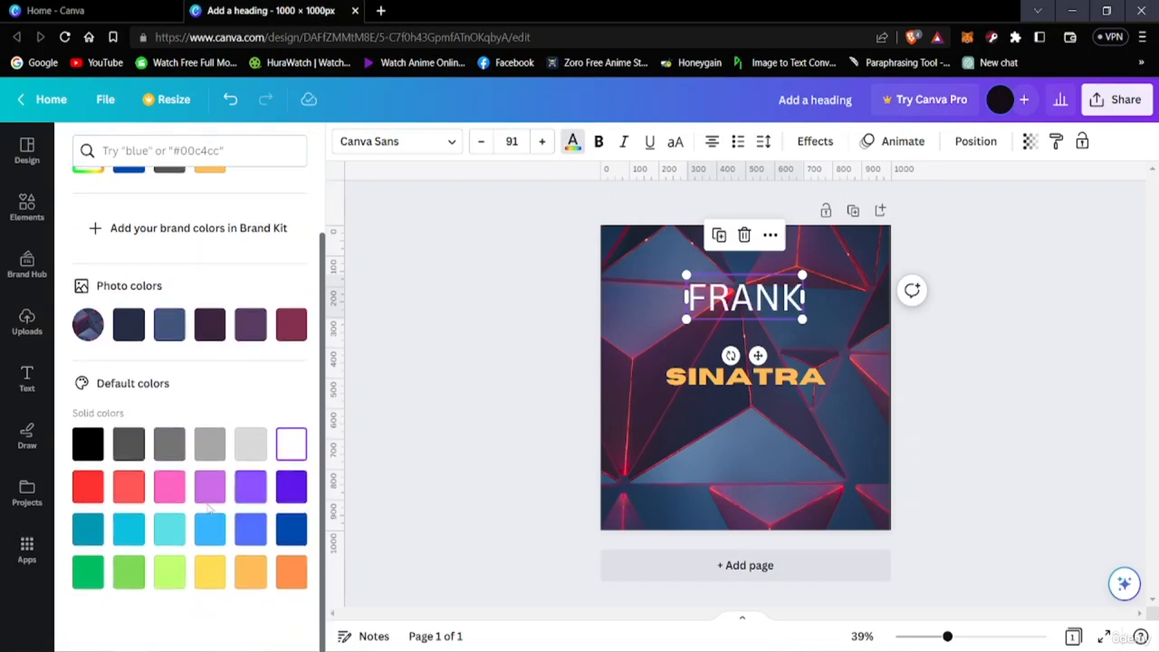
pyautogui.click(225, 492)
pyautogui.click(258, 491)
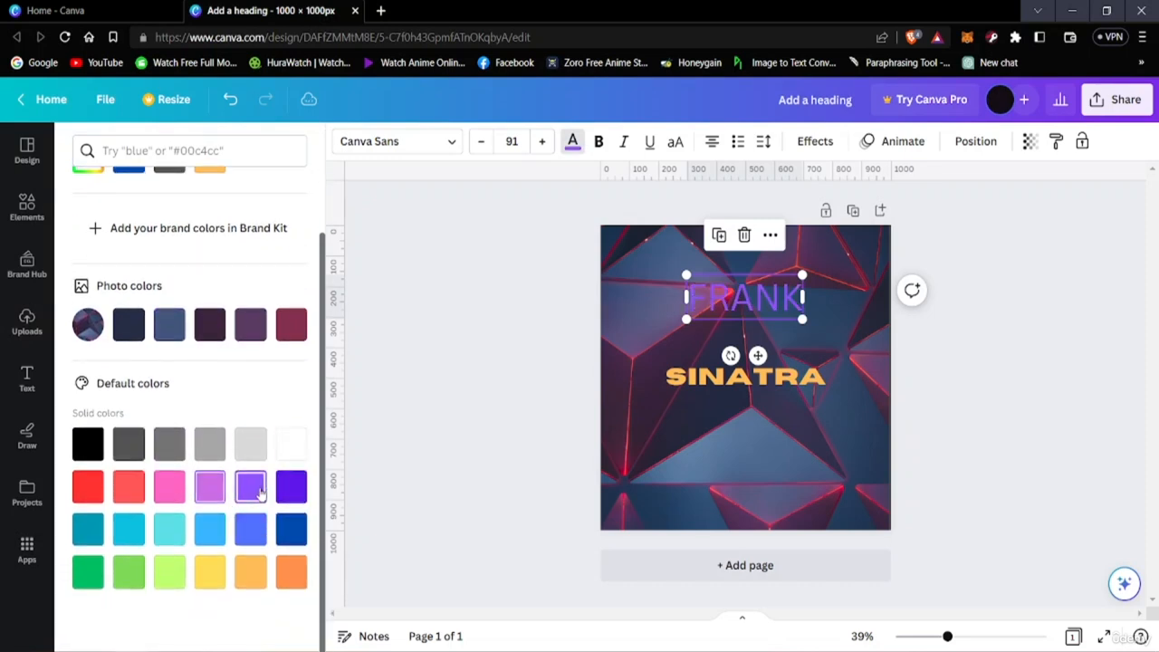
pyautogui.click(255, 570)
pyautogui.click(297, 577)
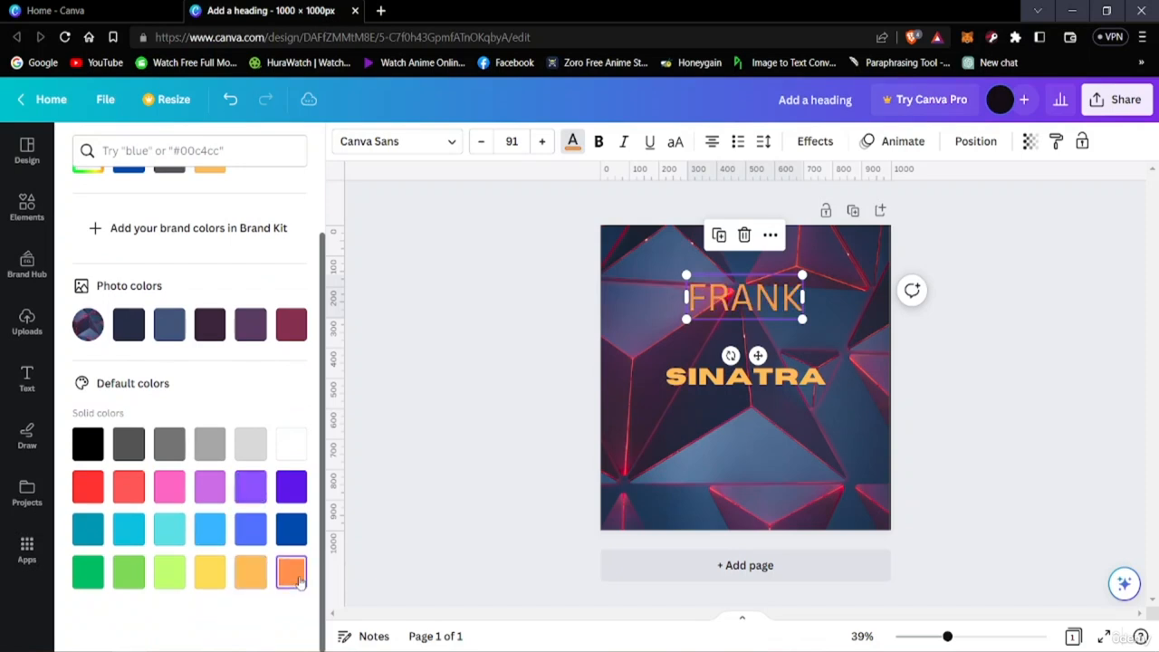
pyautogui.click(253, 578)
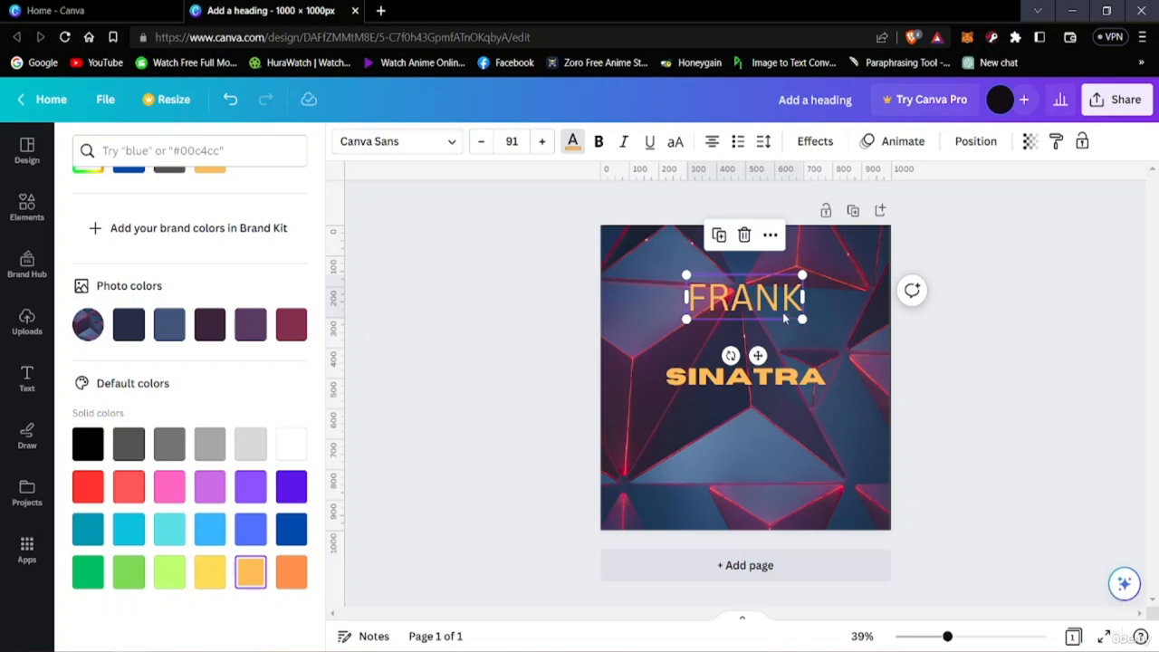
# Change the FRANK heading's font to Archivo Black
pyautogui.click(776, 297)
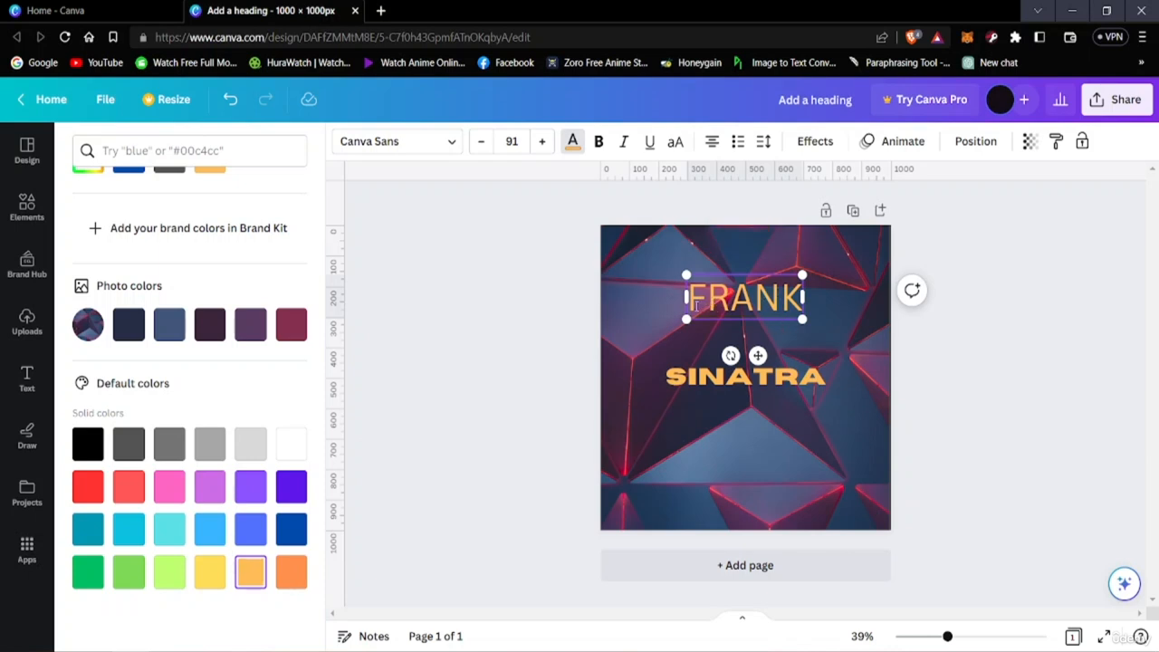
pyautogui.click(846, 277)
pyautogui.click(759, 314)
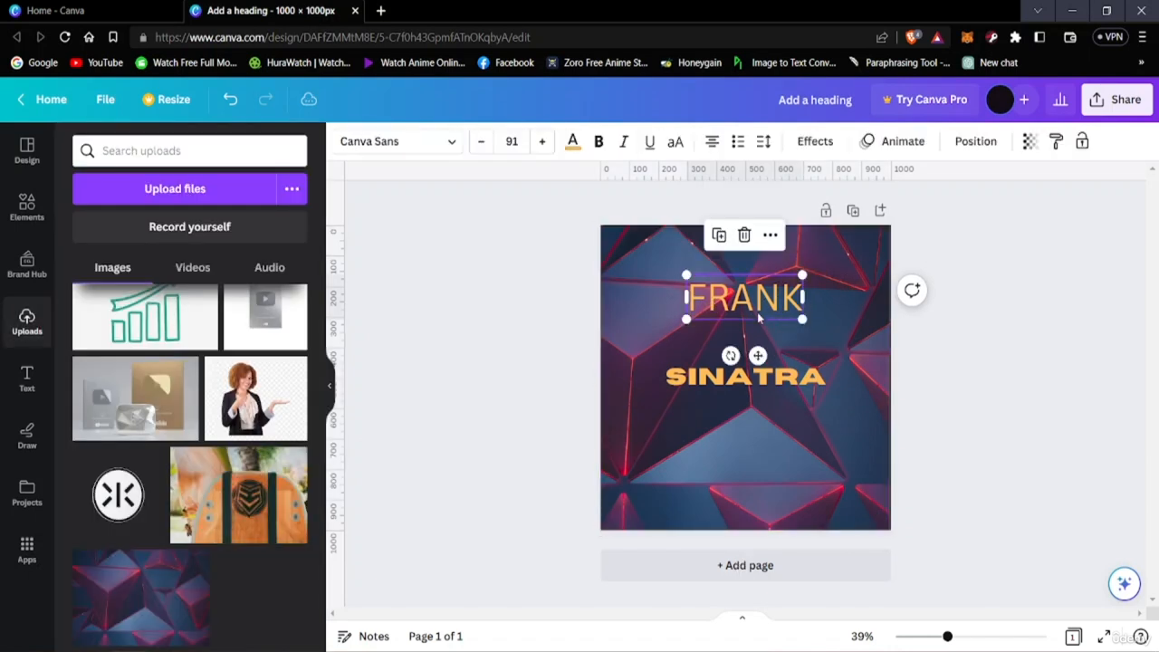
pyautogui.click(570, 143)
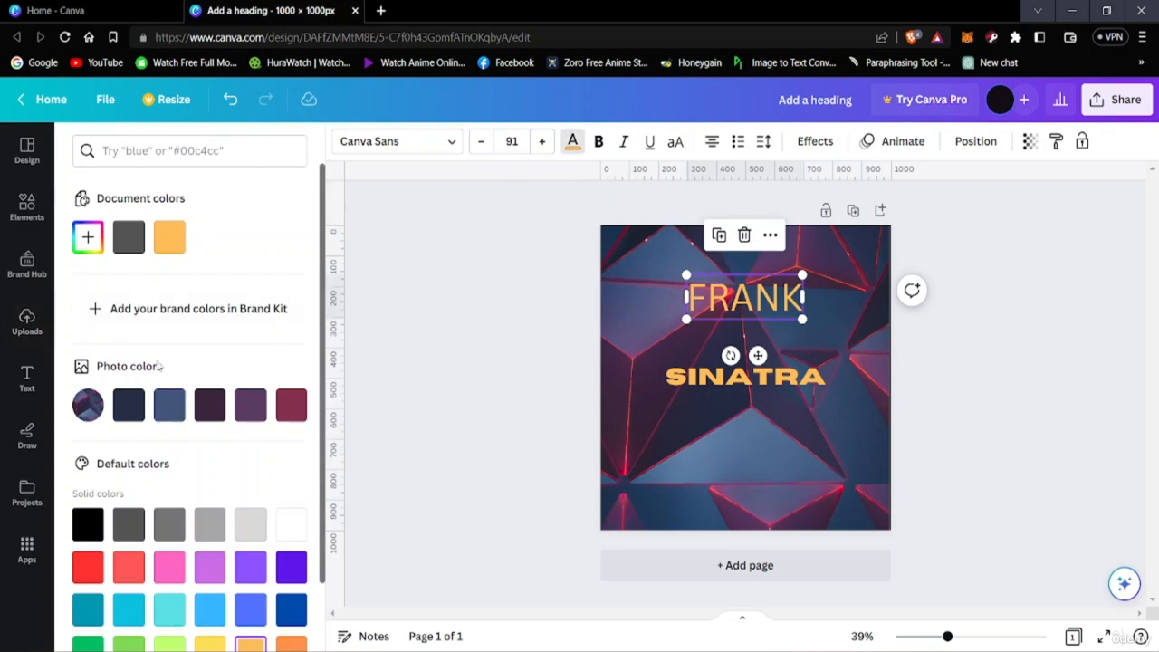
pyautogui.scroll(-2, 136, 399)
pyautogui.scroll(1, 145, 399)
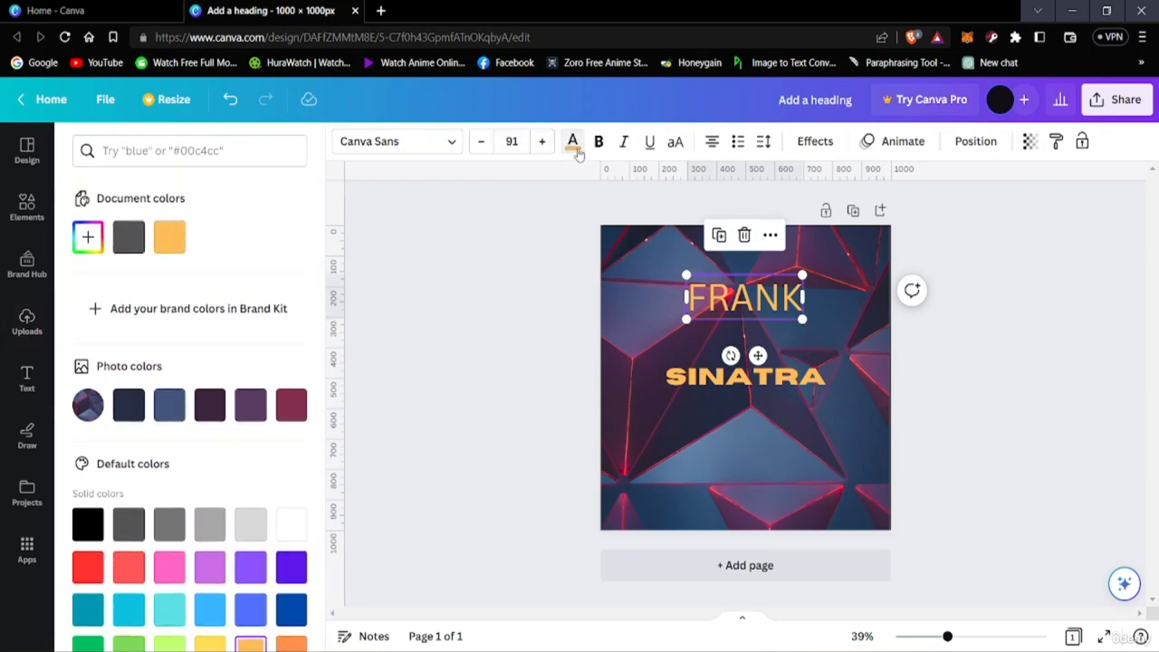
pyautogui.click(398, 142)
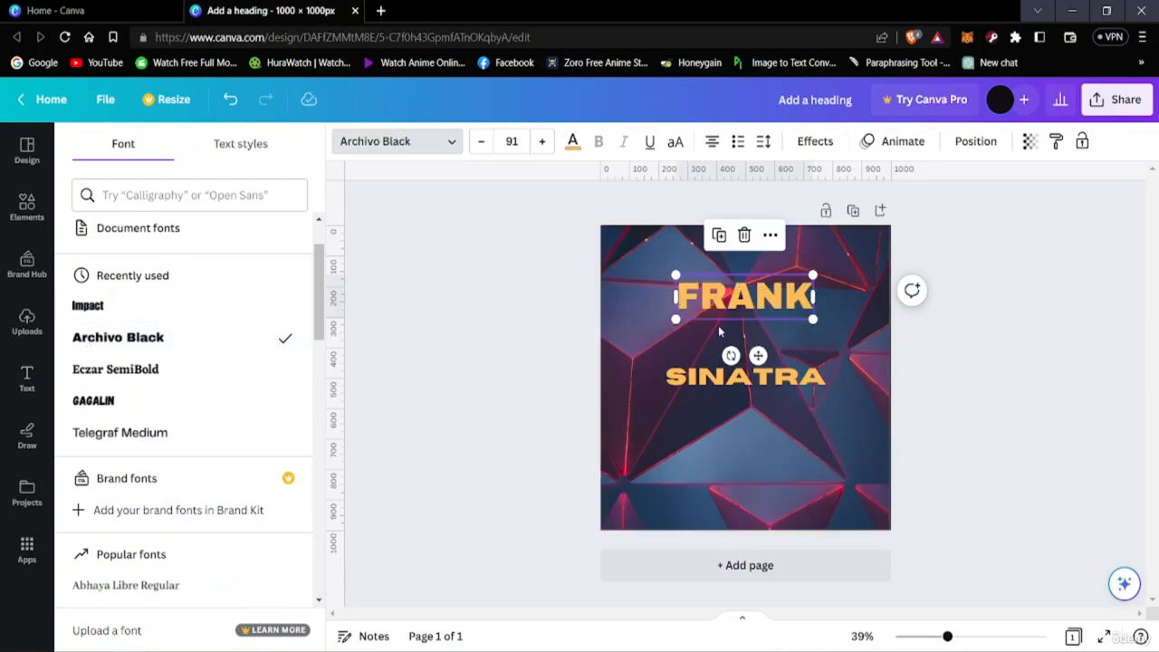
# Move the FRANK heading slightly down and bring the SINATRA subheading up closer beneath it
pyautogui.moveTo(724, 307); pyautogui.dragTo(742, 314)
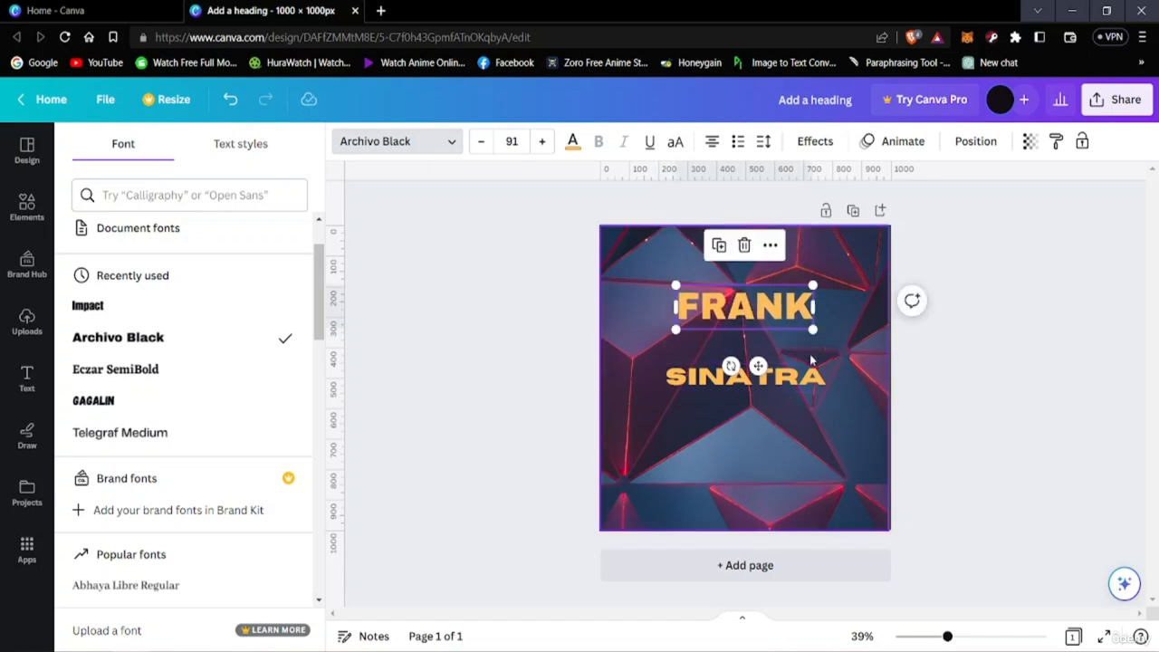
pyautogui.moveTo(800, 377); pyautogui.dragTo(798, 384)
pyautogui.click(17, 101)
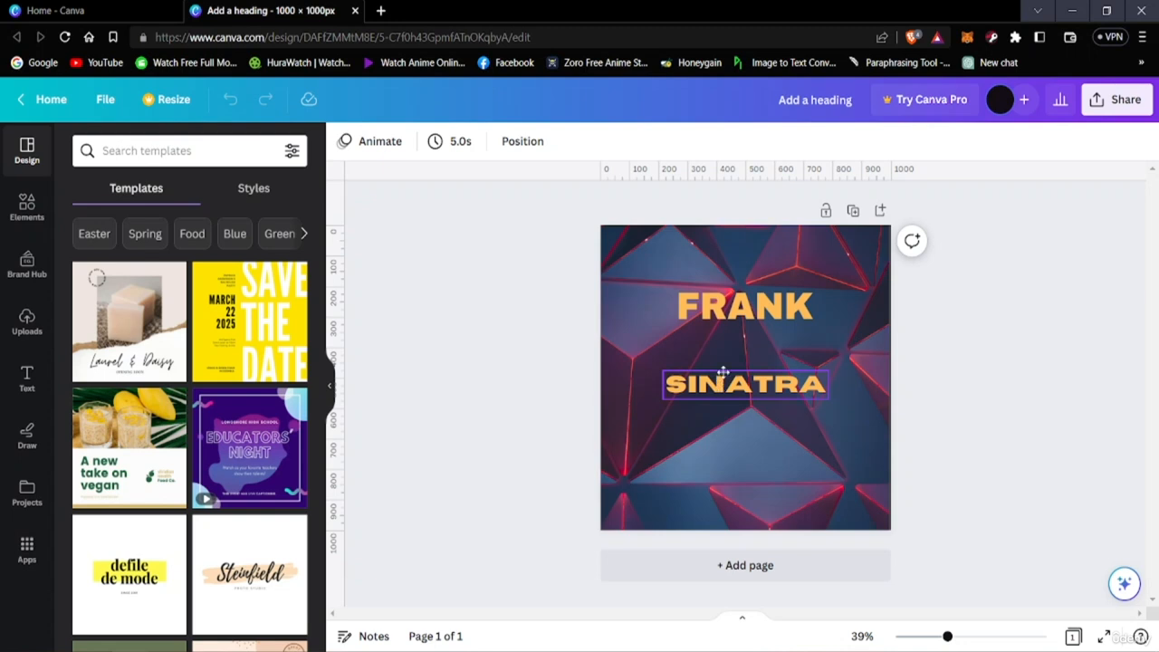
pyautogui.moveTo(723, 371); pyautogui.dragTo(724, 356)
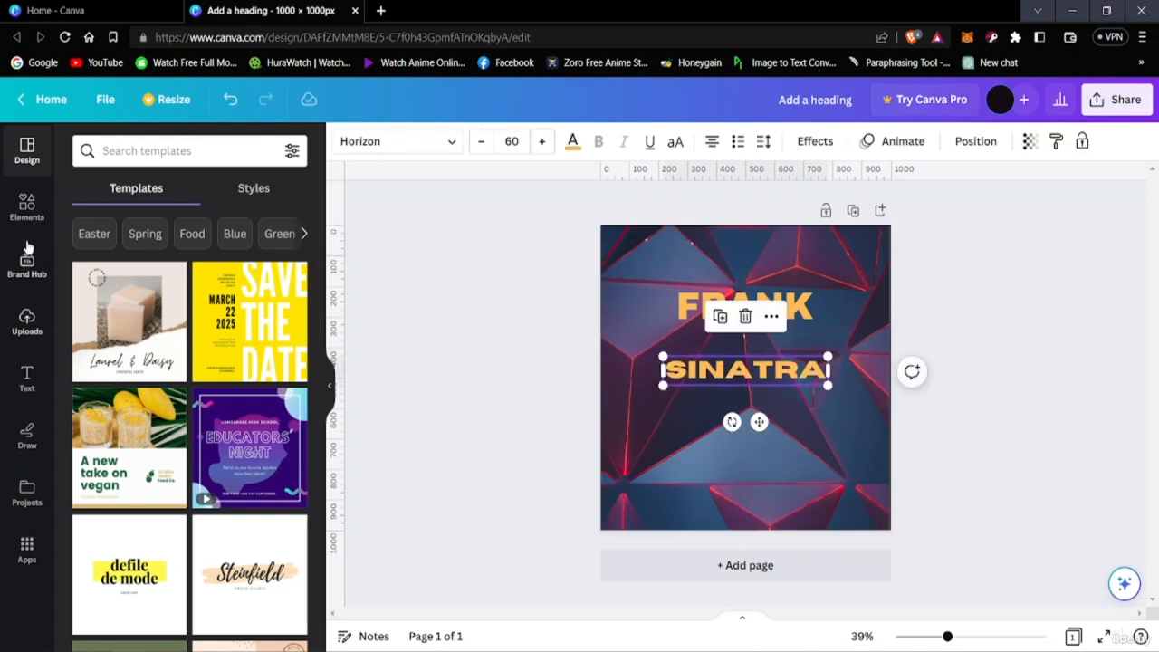
# Look through the element library, from shapes, graphics and stickers down to the graphic collections
pyautogui.click(28, 208)
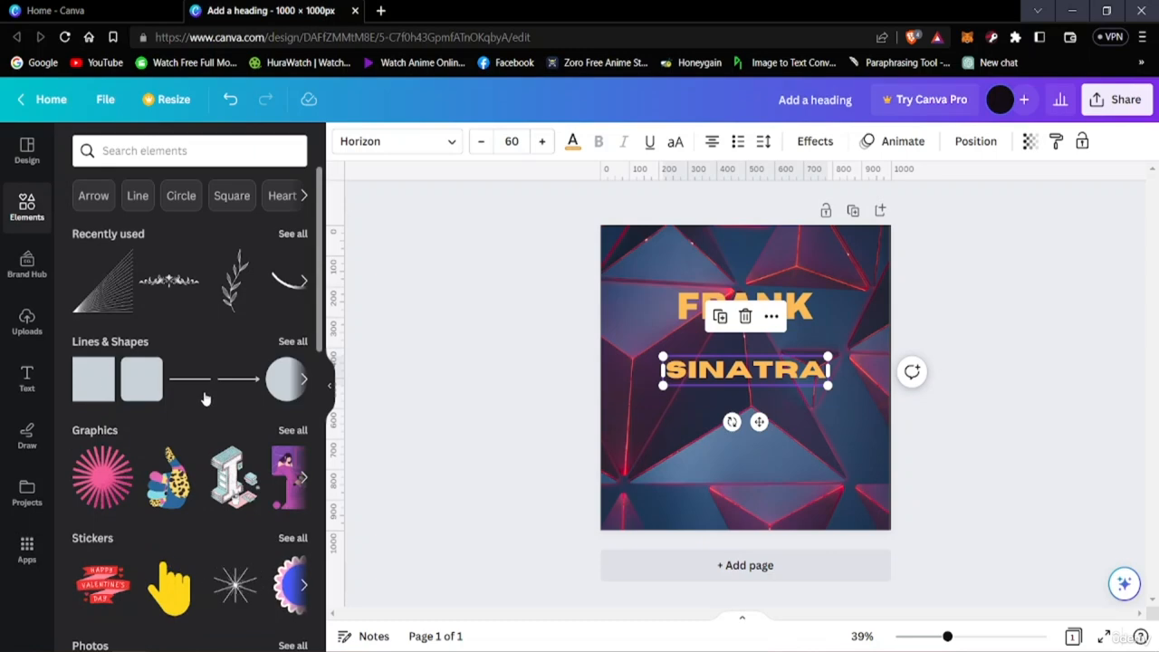
pyautogui.scroll(-5, 77, 426)
pyautogui.scroll(-10, 81, 442)
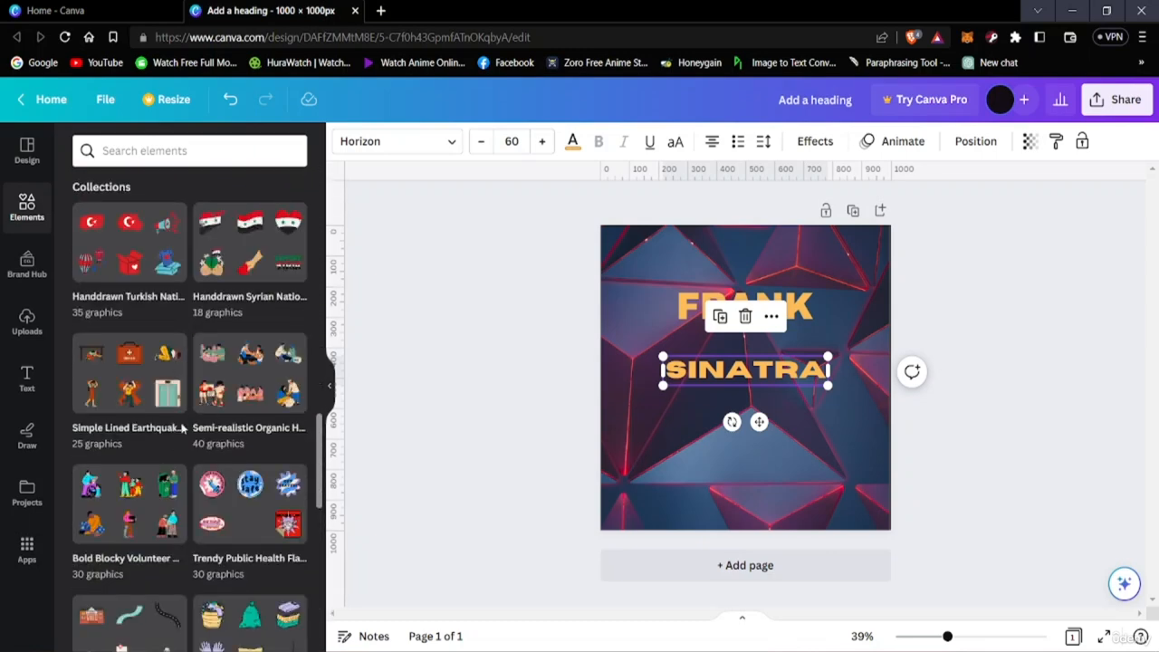
pyautogui.scroll(3, 172, 444)
pyautogui.scroll(-5, 168, 432)
pyautogui.scroll(-6, 168, 432)
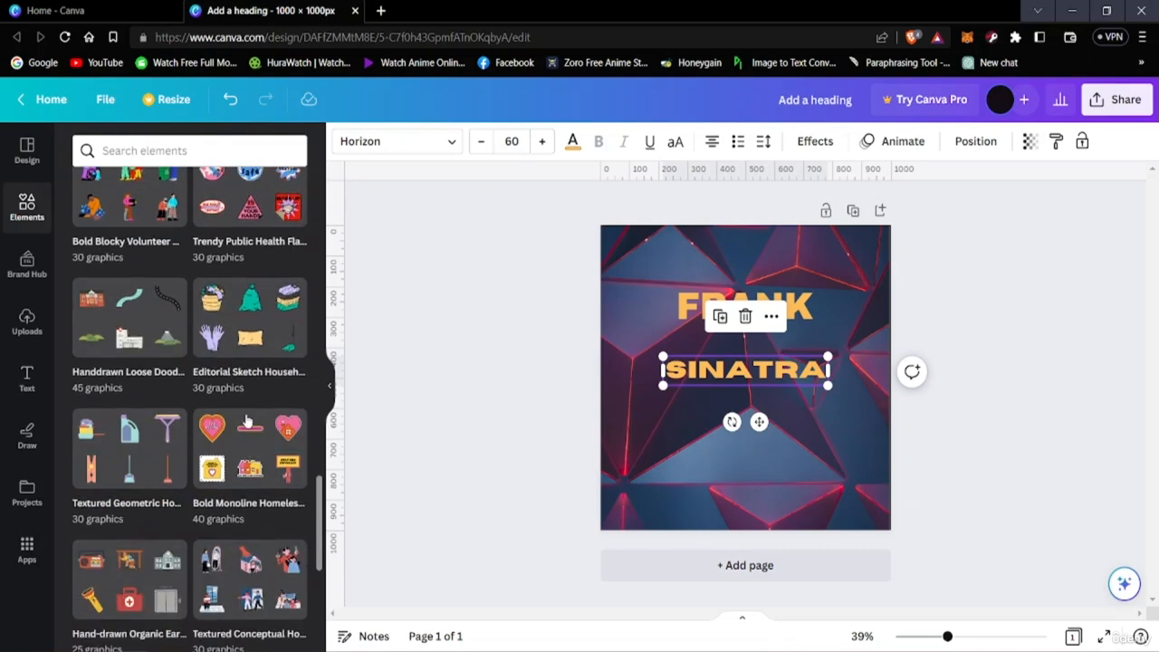
pyautogui.scroll(7, 219, 459)
pyautogui.scroll(15, 218, 459)
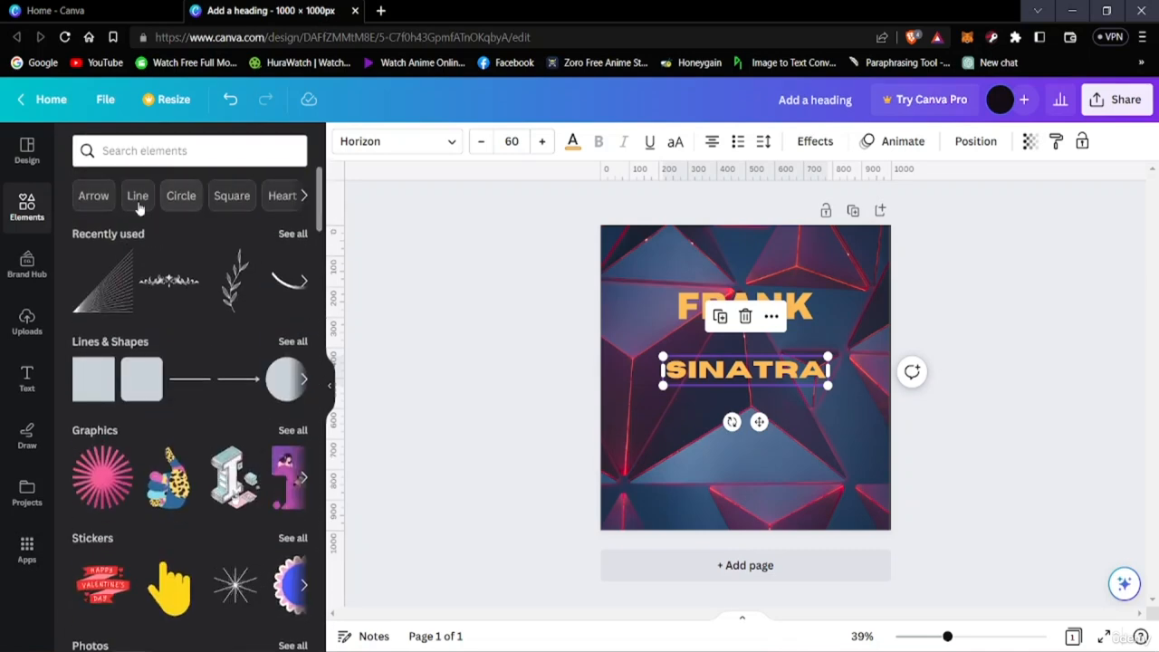
# From the Star suggestions, place two small yellow three-sparkle graphics, one in the page's upper-left corner and one near its lower-right corner
pyautogui.click(302, 197)
pyautogui.click(250, 196)
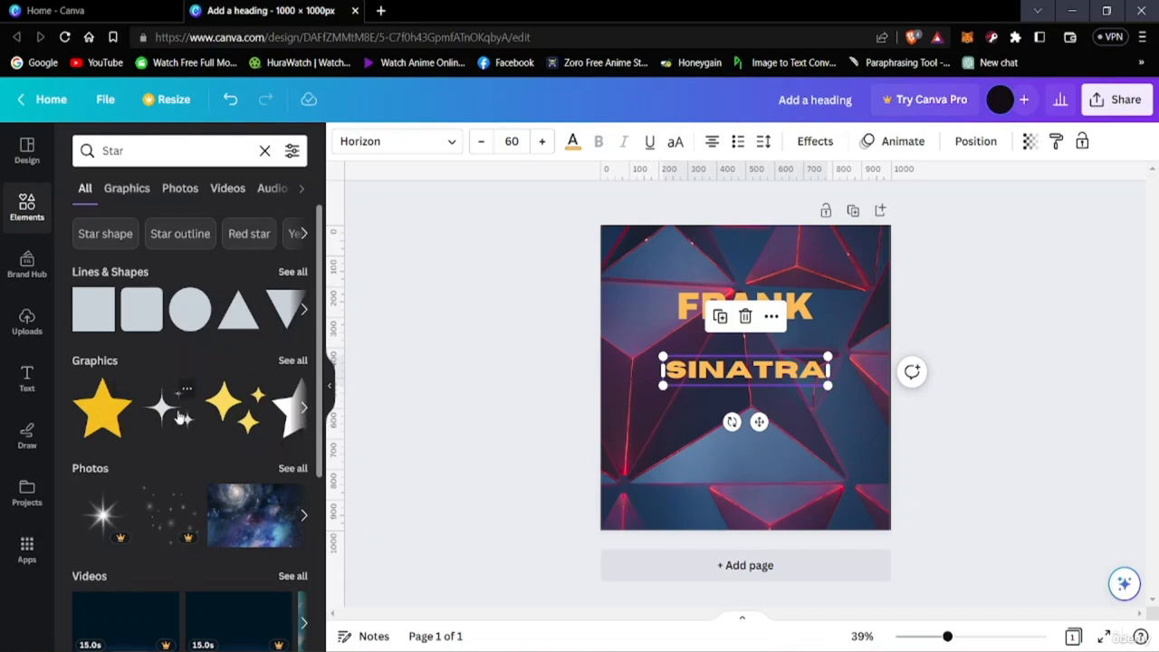
pyautogui.click(224, 414)
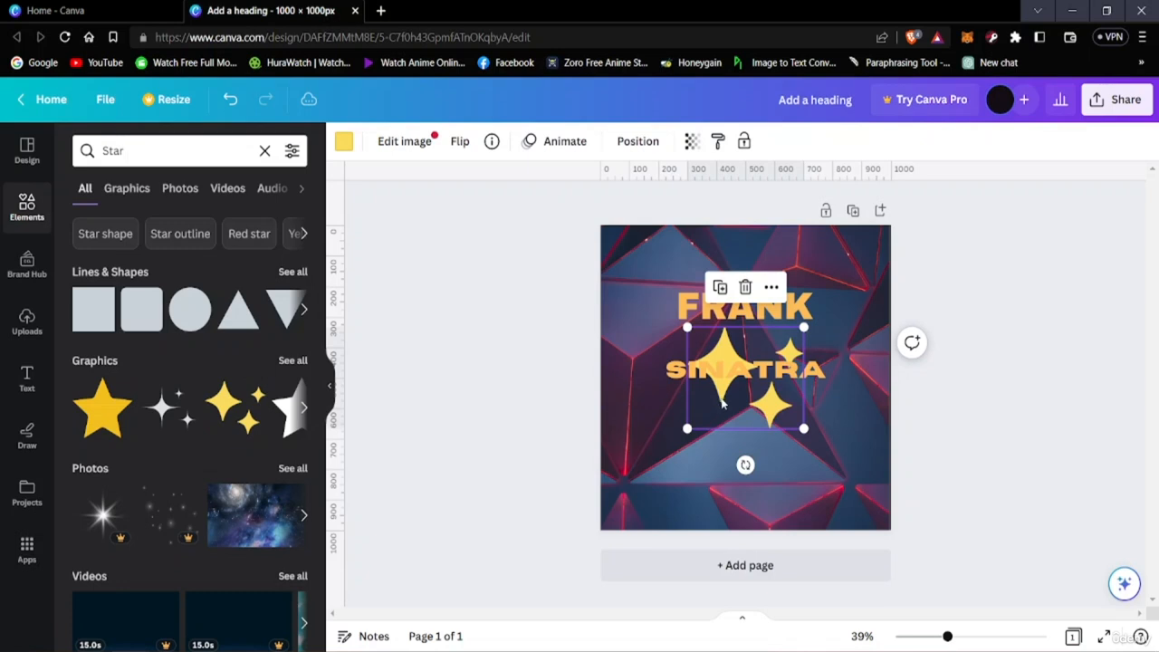
pyautogui.moveTo(723, 404); pyautogui.dragTo(653, 442)
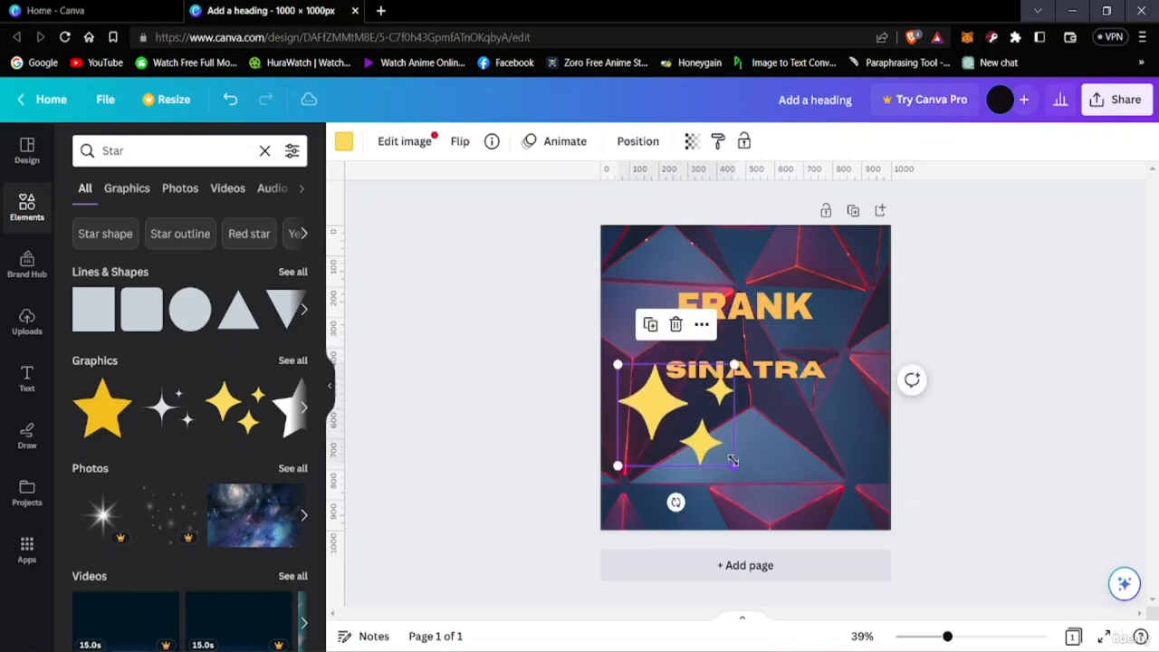
pyautogui.moveTo(732, 461); pyautogui.dragTo(644, 269)
pyautogui.click(249, 410)
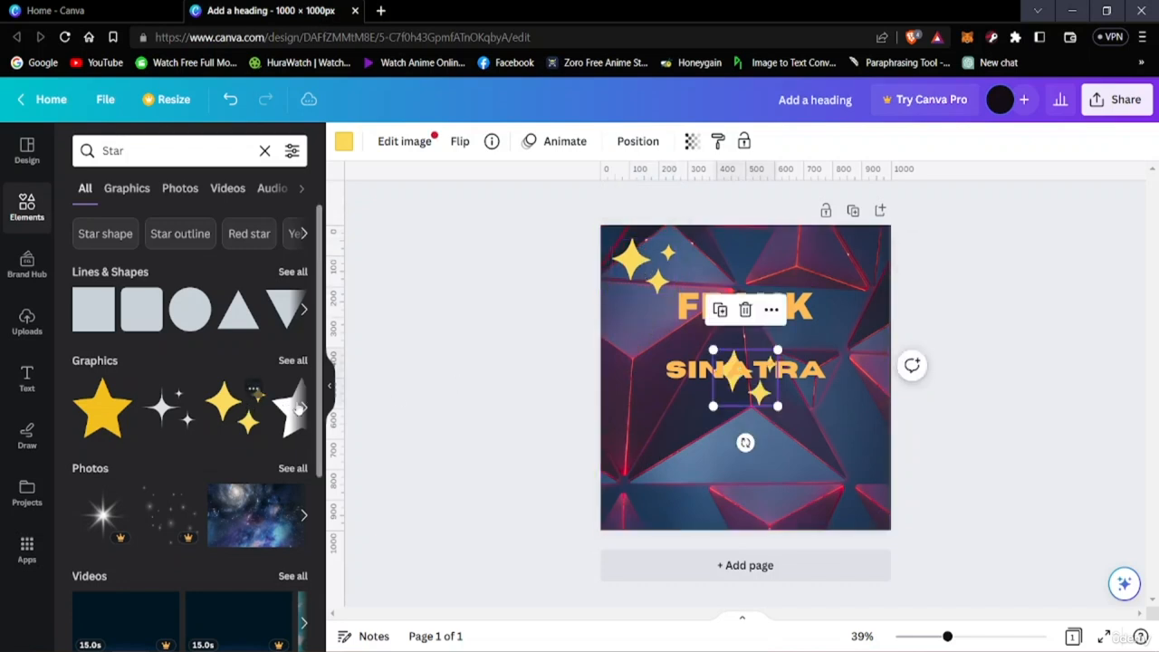
pyautogui.moveTo(750, 403); pyautogui.dragTo(828, 499)
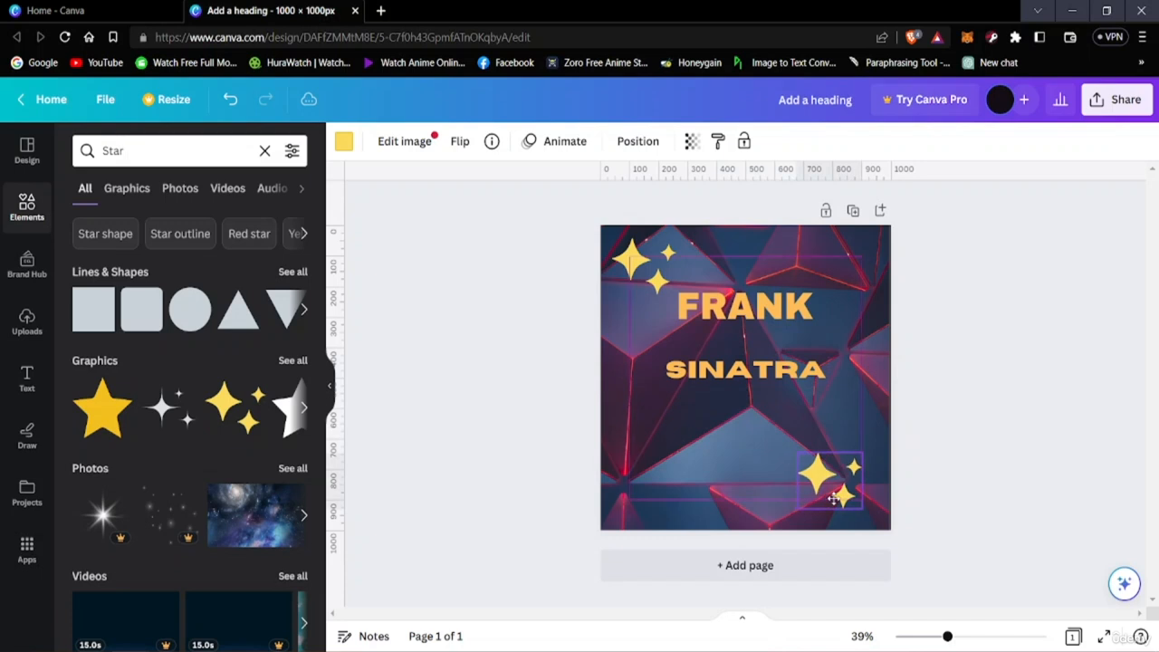
# Move FRANK and SINATRA lower on the page and enlarge the SINATRA text to about size 72.7
pyautogui.moveTo(733, 364); pyautogui.dragTo(733, 406)
pyautogui.moveTo(727, 312); pyautogui.dragTo(716, 335)
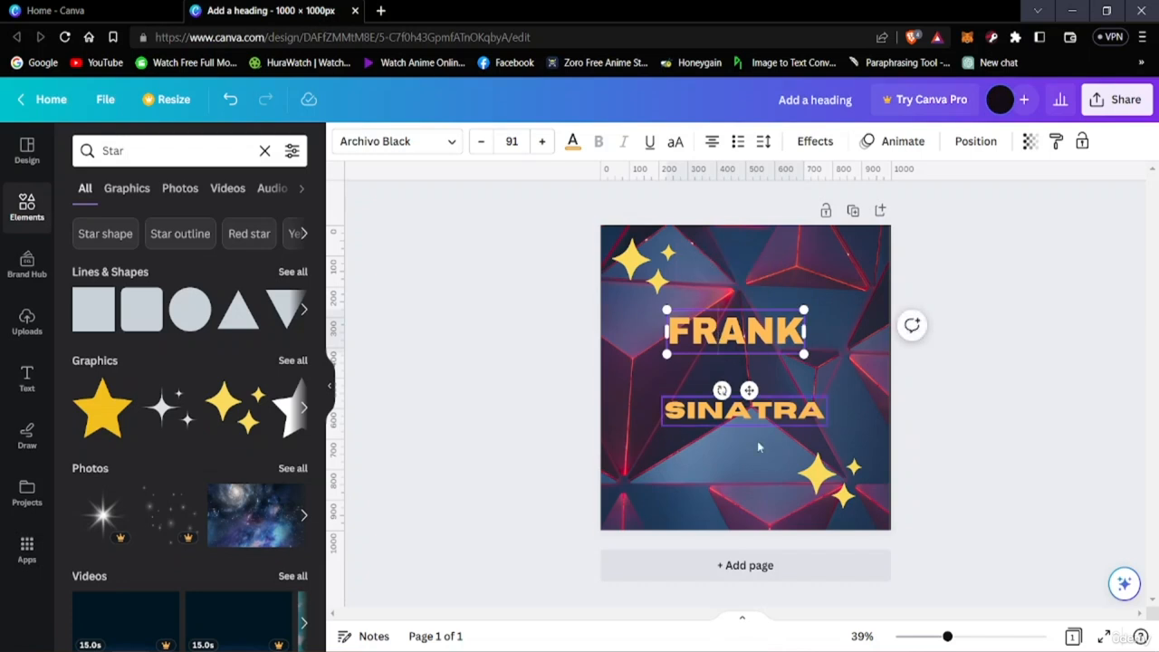
pyautogui.click(814, 402)
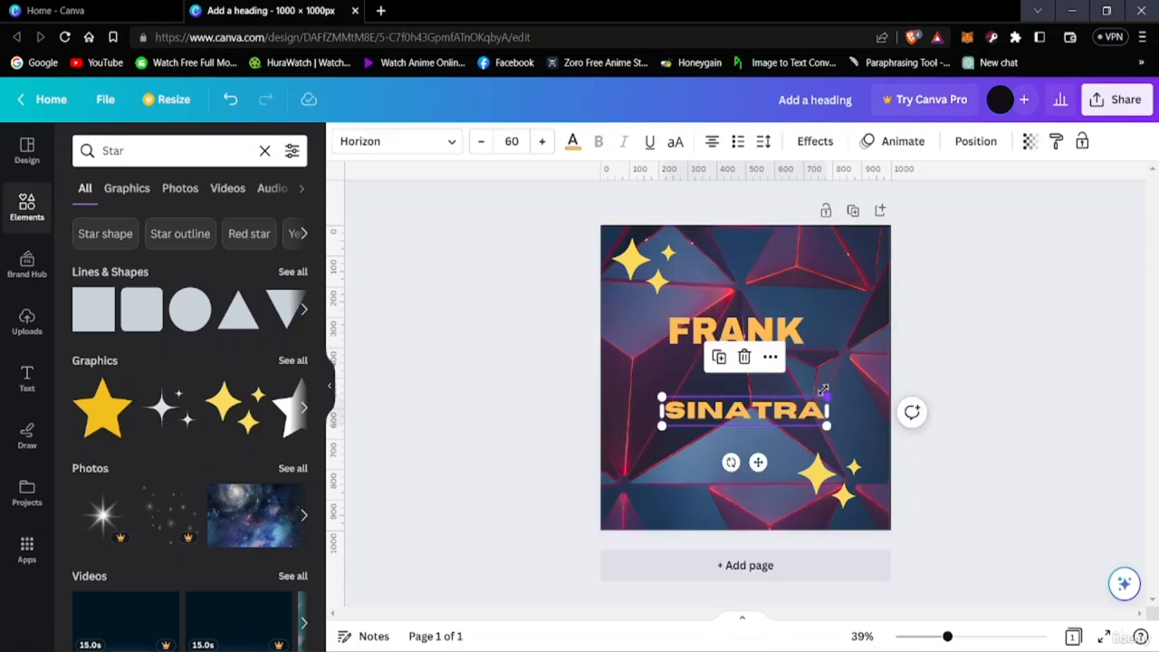
pyautogui.moveTo(823, 390); pyautogui.dragTo(853, 391)
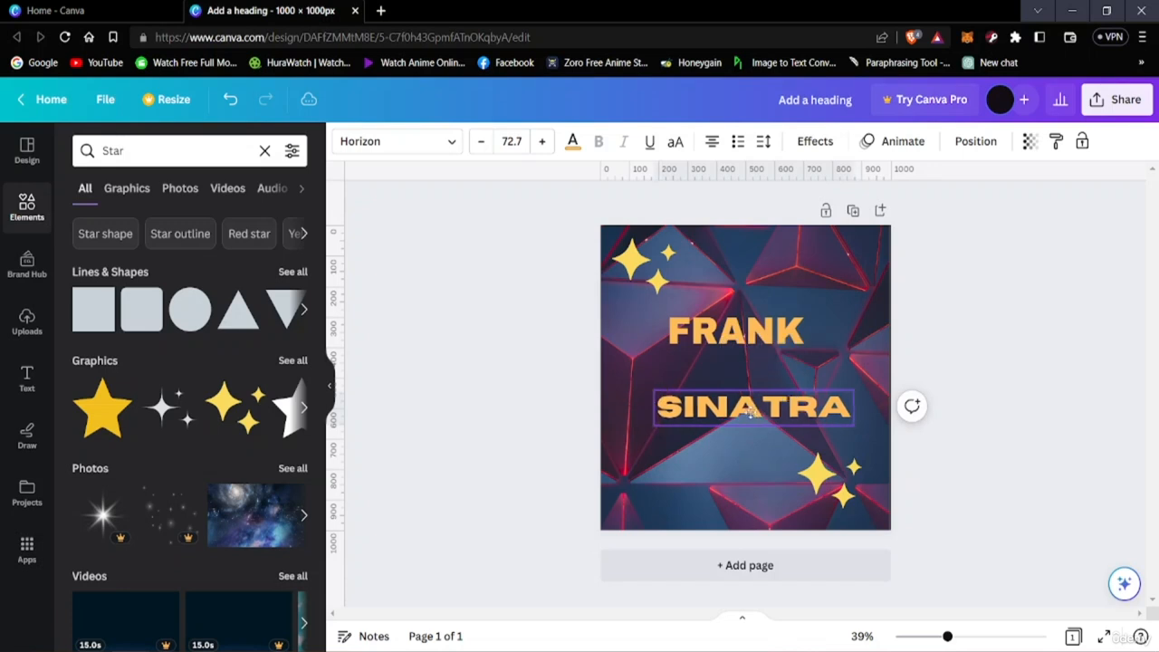
pyautogui.moveTo(749, 413); pyautogui.dragTo(741, 416)
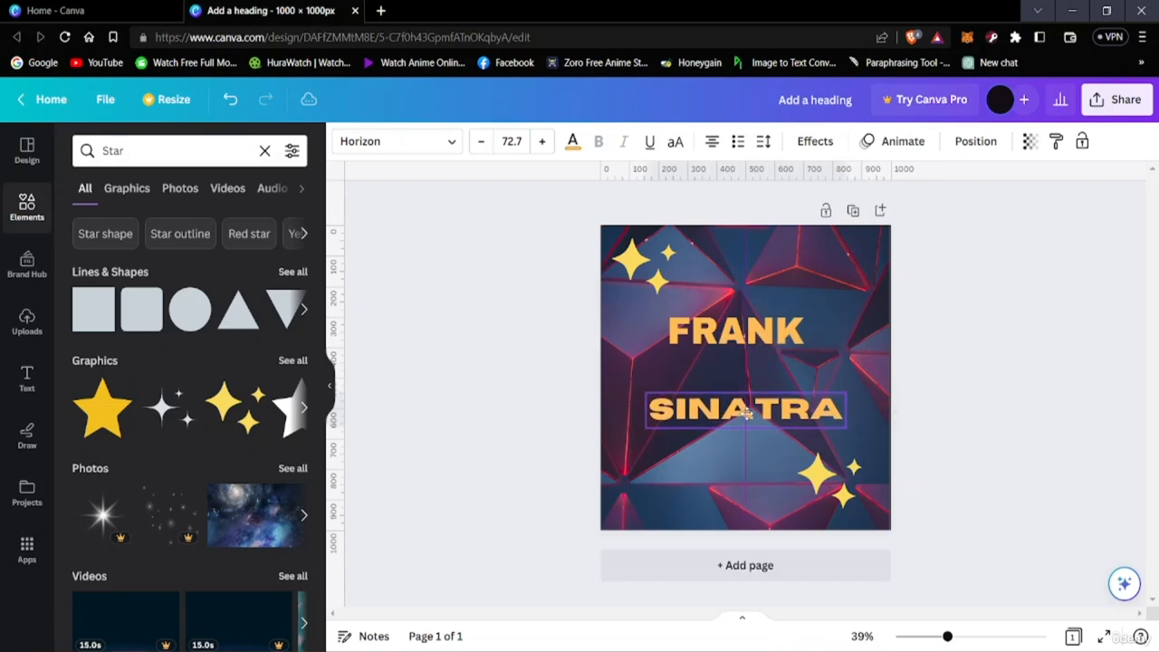
# Enlarge the FRANK heading to about size 97.1 and move SINATRA up closer beneath it
pyautogui.click(780, 321)
pyautogui.moveTo(801, 311); pyautogui.dragTo(751, 328)
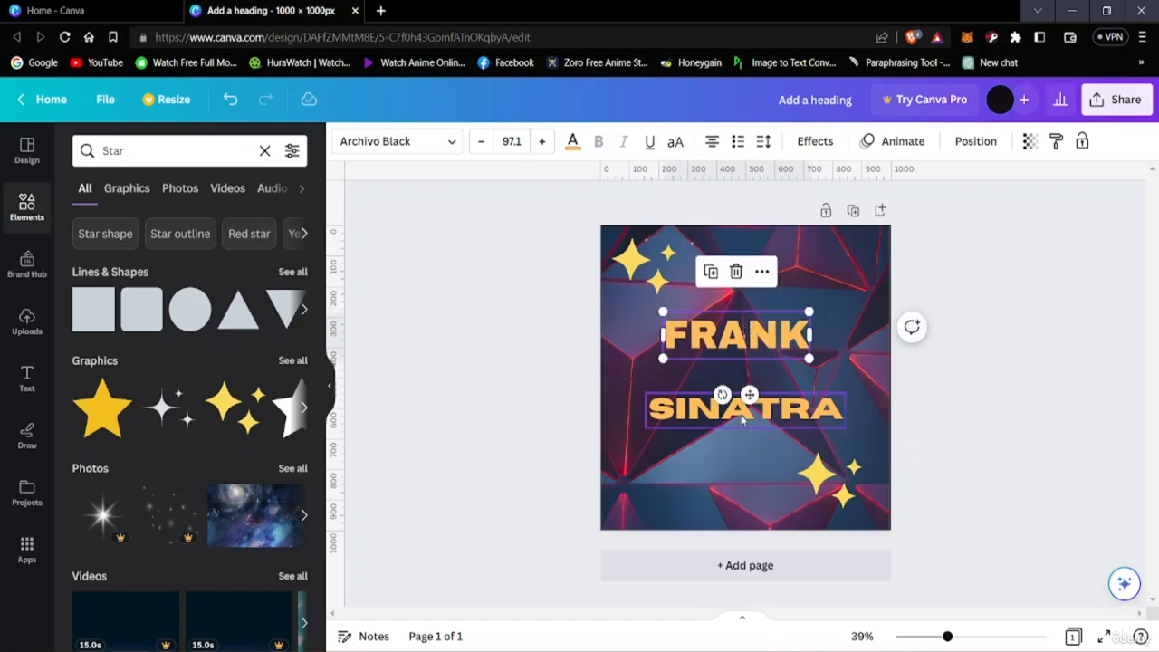
pyautogui.moveTo(747, 396); pyautogui.dragTo(740, 404)
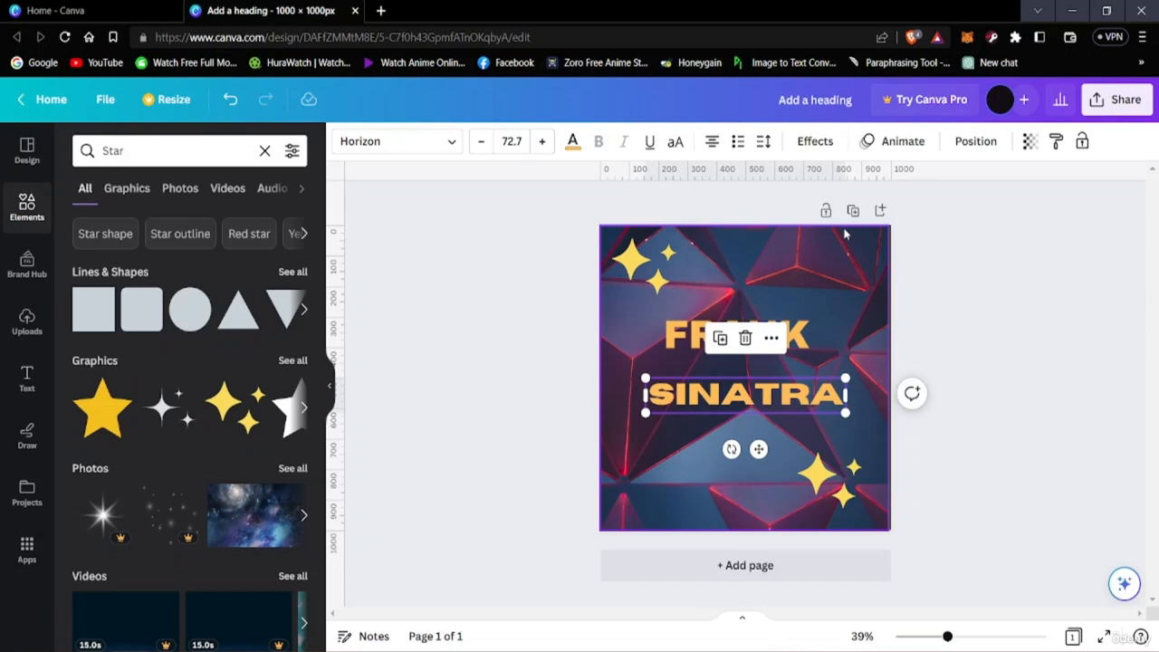
pyautogui.click(1048, 364)
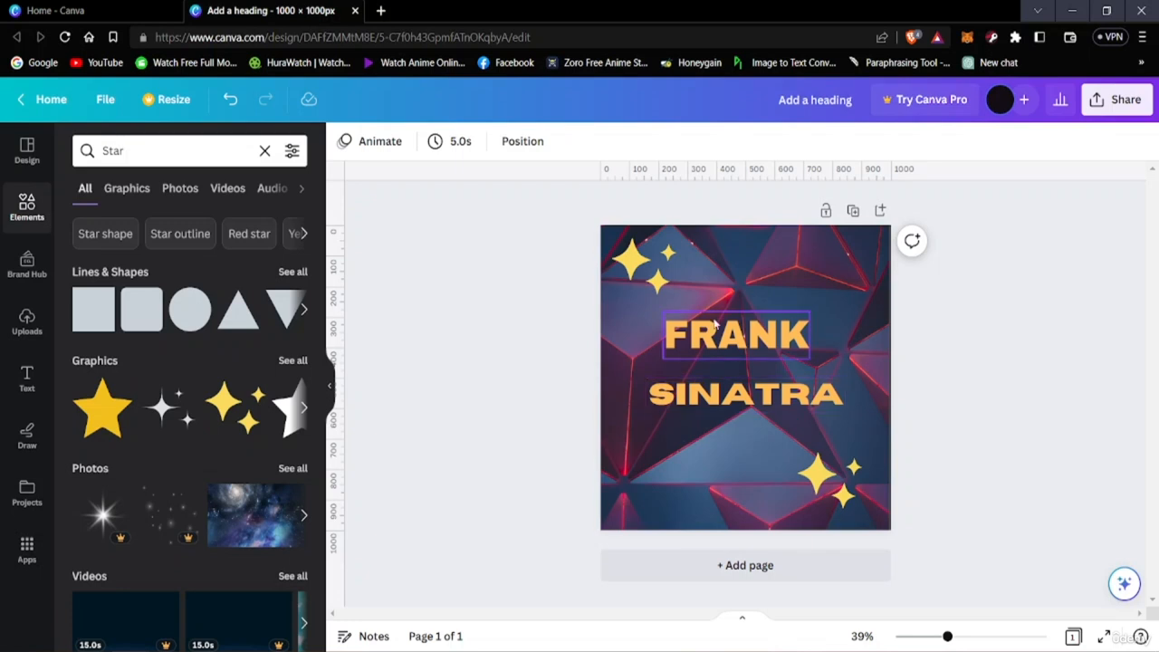
# Look through the Star search results, including photos, videos, frames and audio, and page through the star photos
pyautogui.scroll(-3, 201, 312)
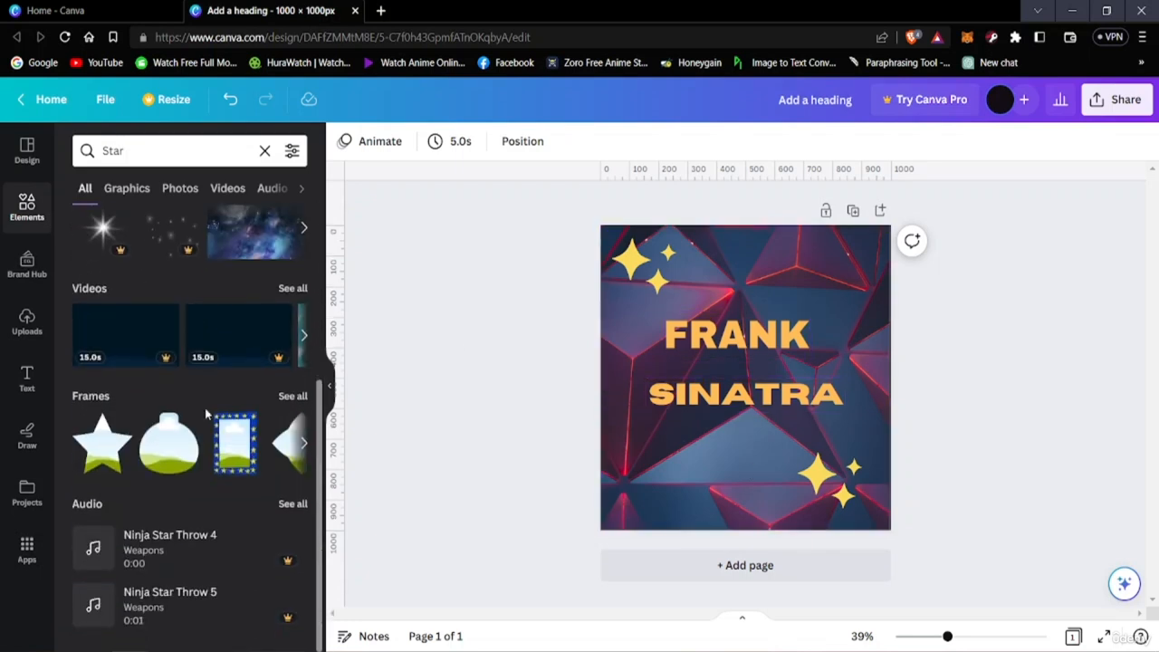
pyautogui.scroll(3, 191, 389)
pyautogui.scroll(-3, 163, 453)
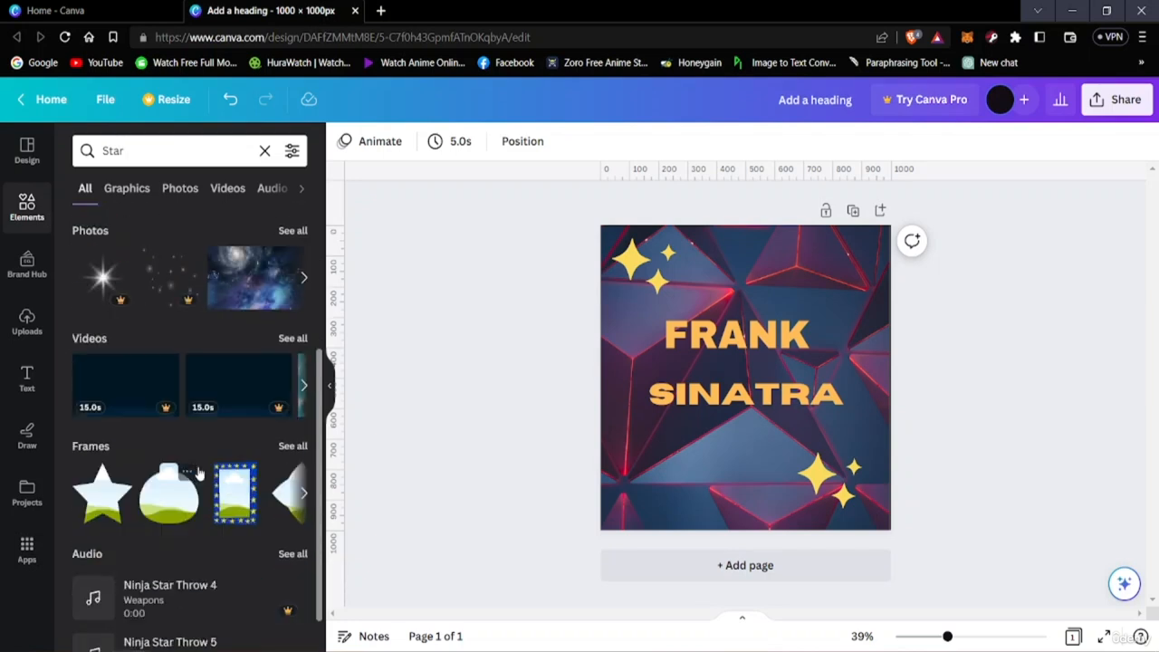
pyautogui.scroll(2, 166, 353)
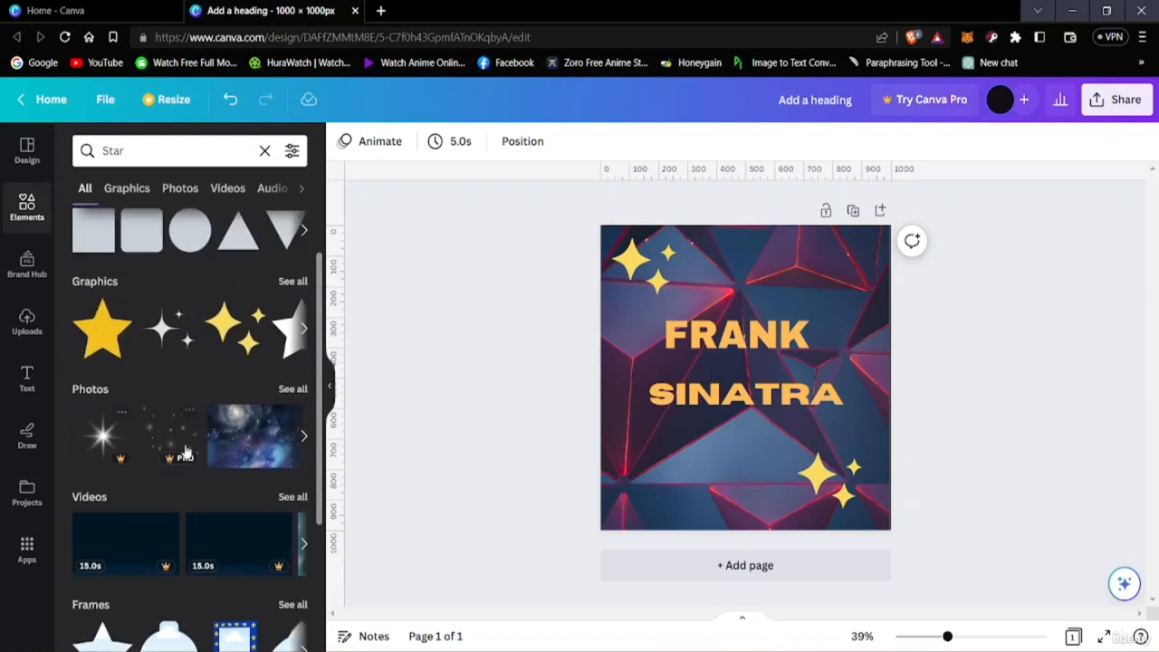
pyautogui.click(303, 438)
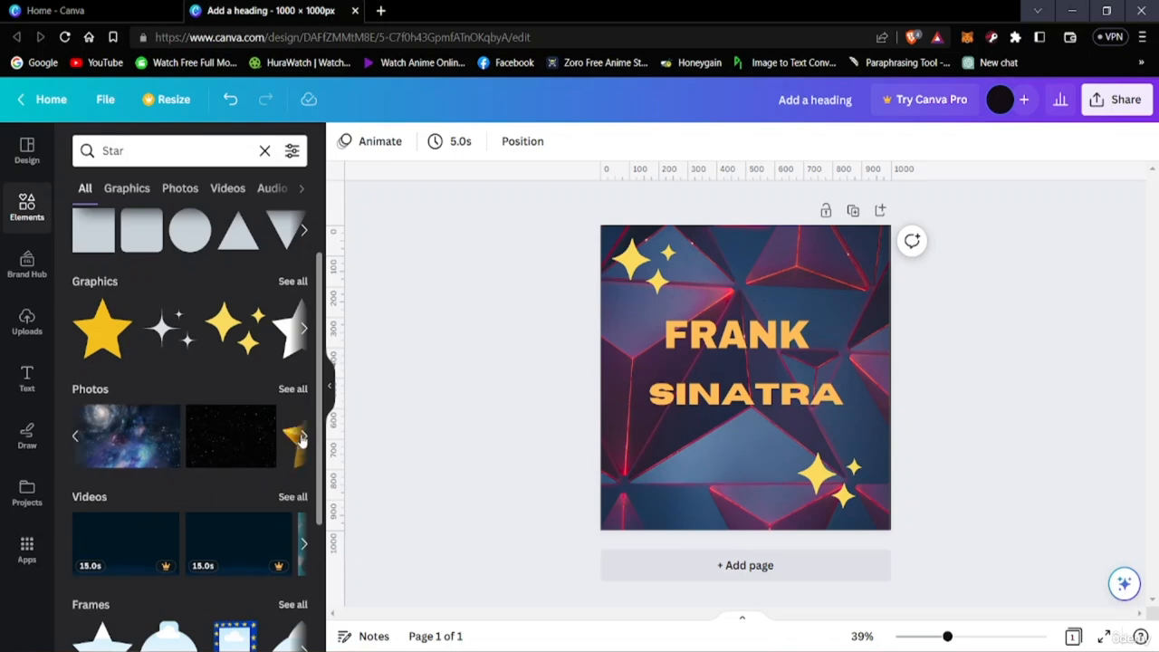
pyautogui.click(304, 438)
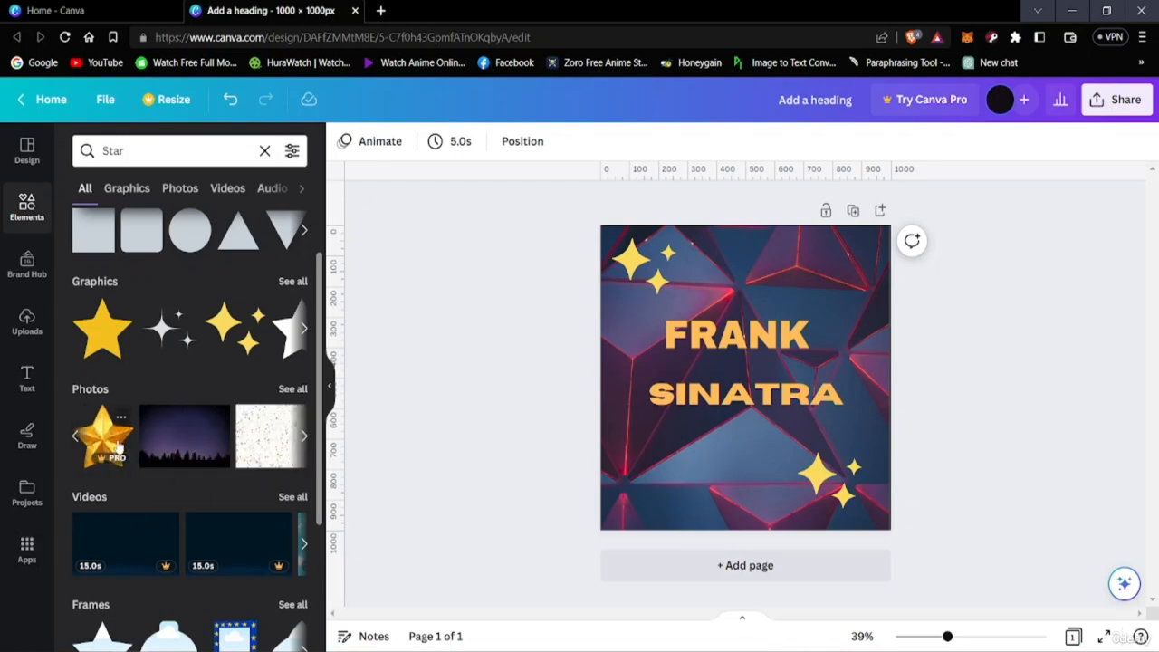
pyautogui.click(303, 436)
pyautogui.click(303, 436)
pyautogui.click(303, 439)
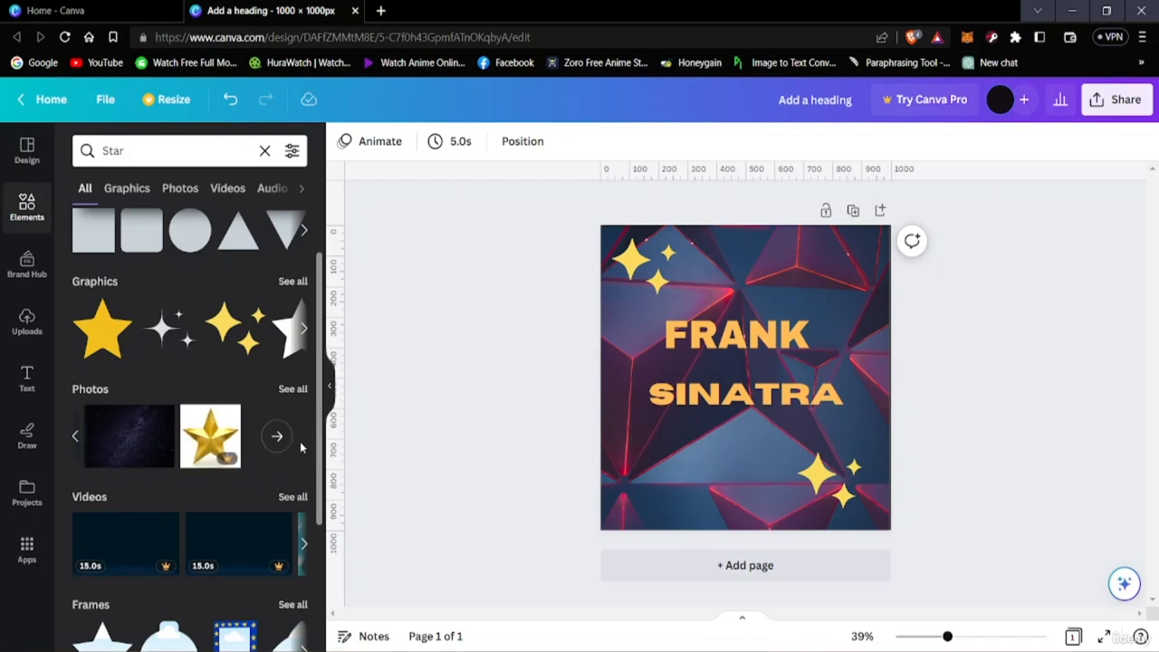
pyautogui.scroll(-3, 199, 479)
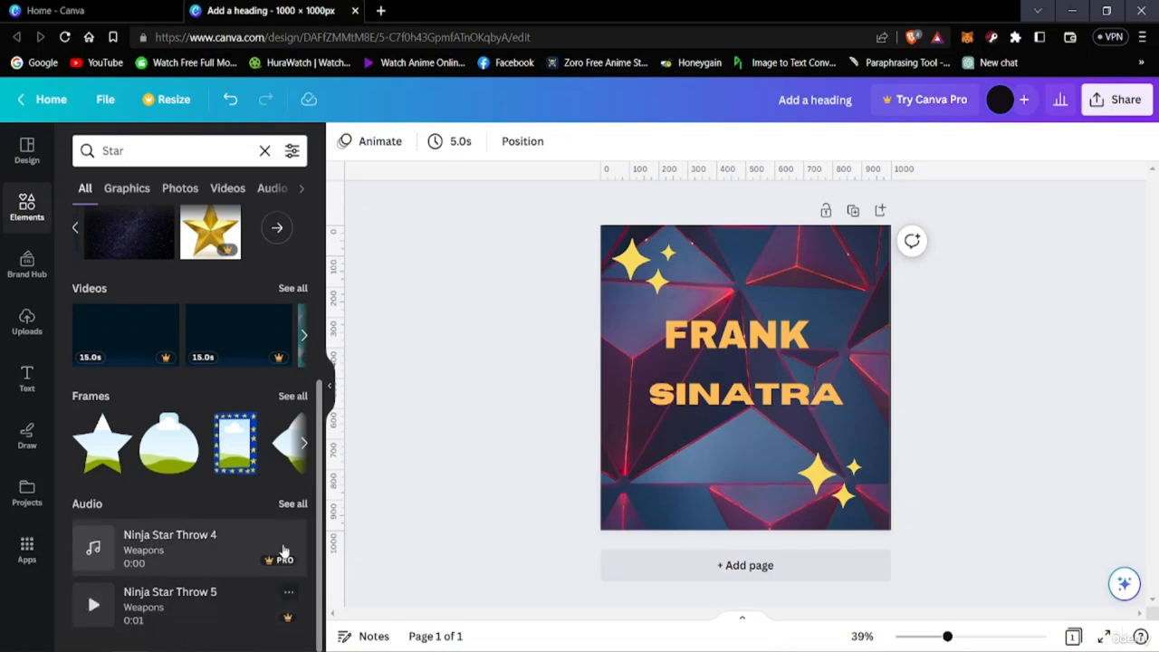
pyautogui.scroll(3, 195, 524)
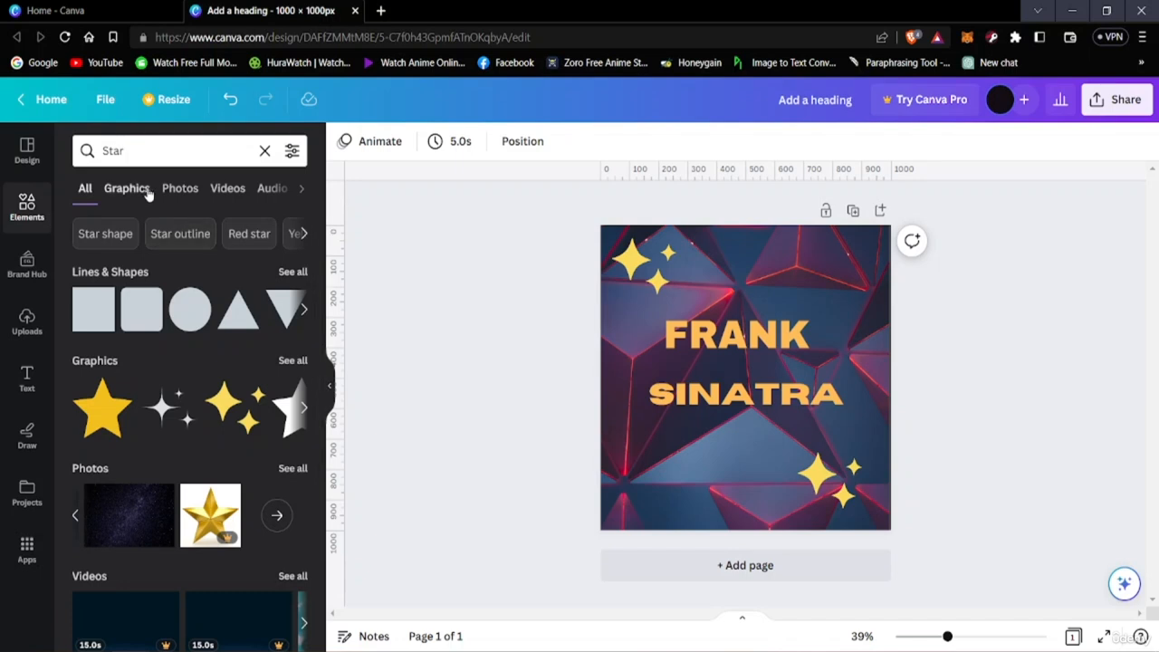
# Switch the element search to the suggested term Red star and look through its results
pyautogui.click(248, 234)
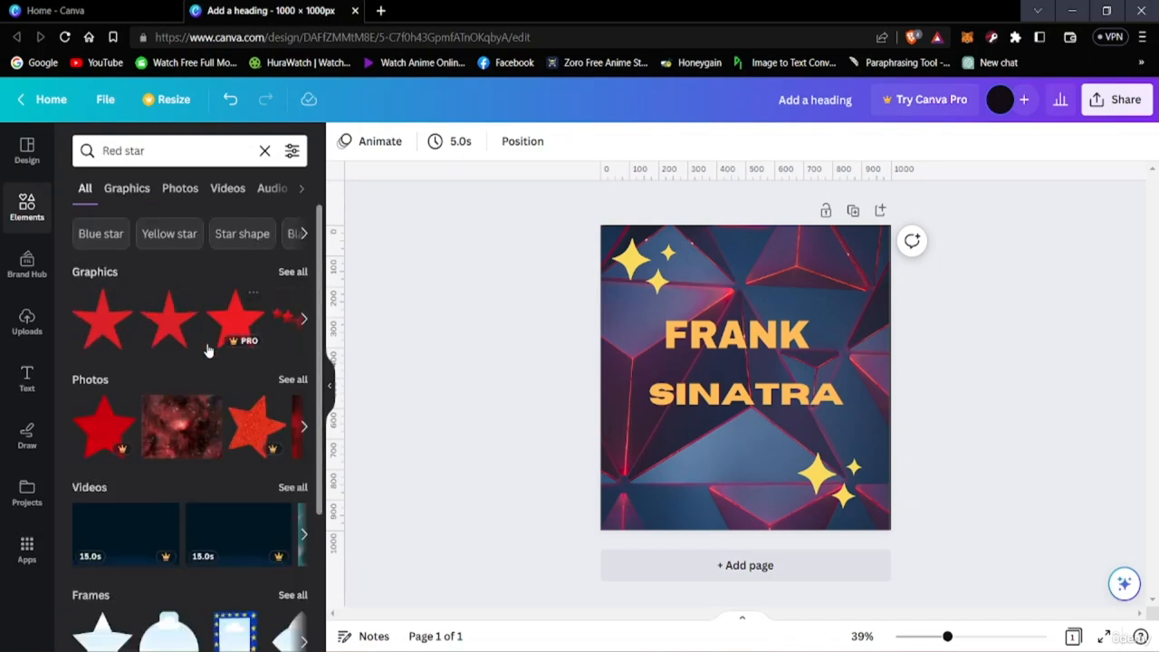
pyautogui.scroll(-2, 131, 421)
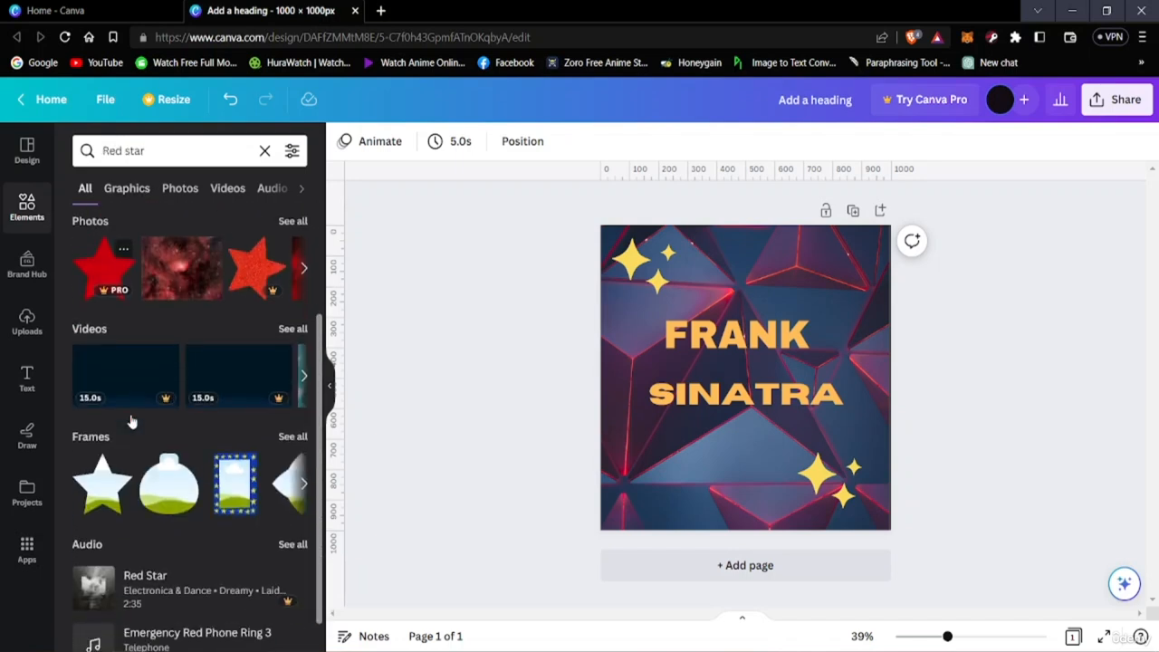
pyautogui.scroll(2, 131, 416)
pyautogui.scroll(-1, 131, 398)
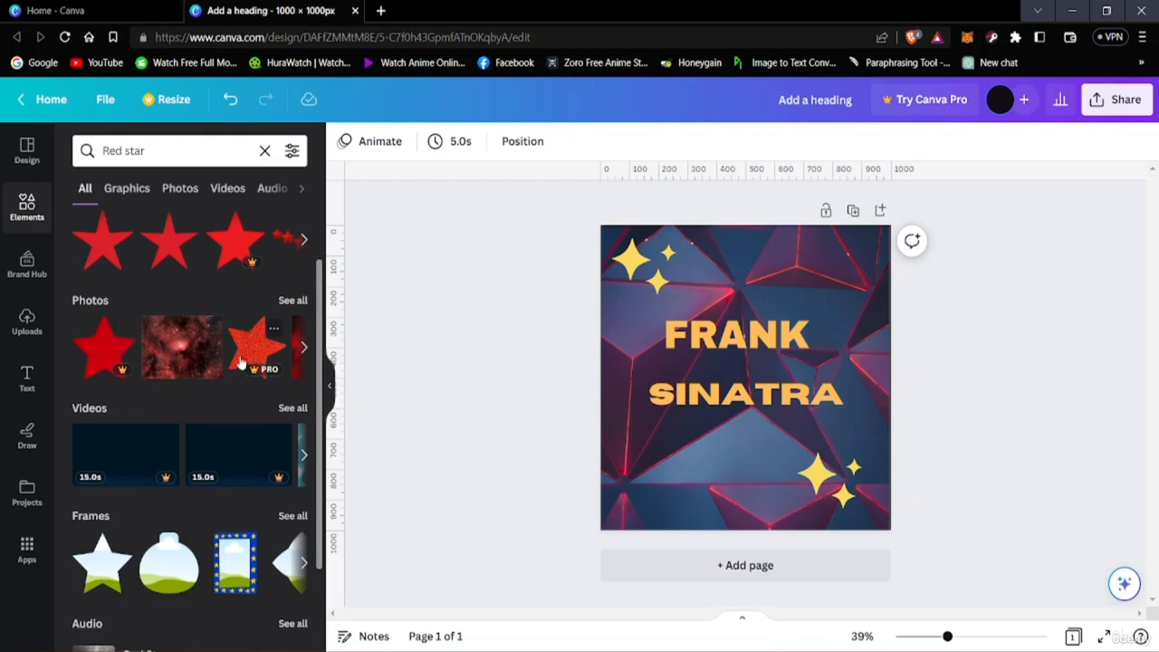
pyautogui.scroll(1, 209, 362)
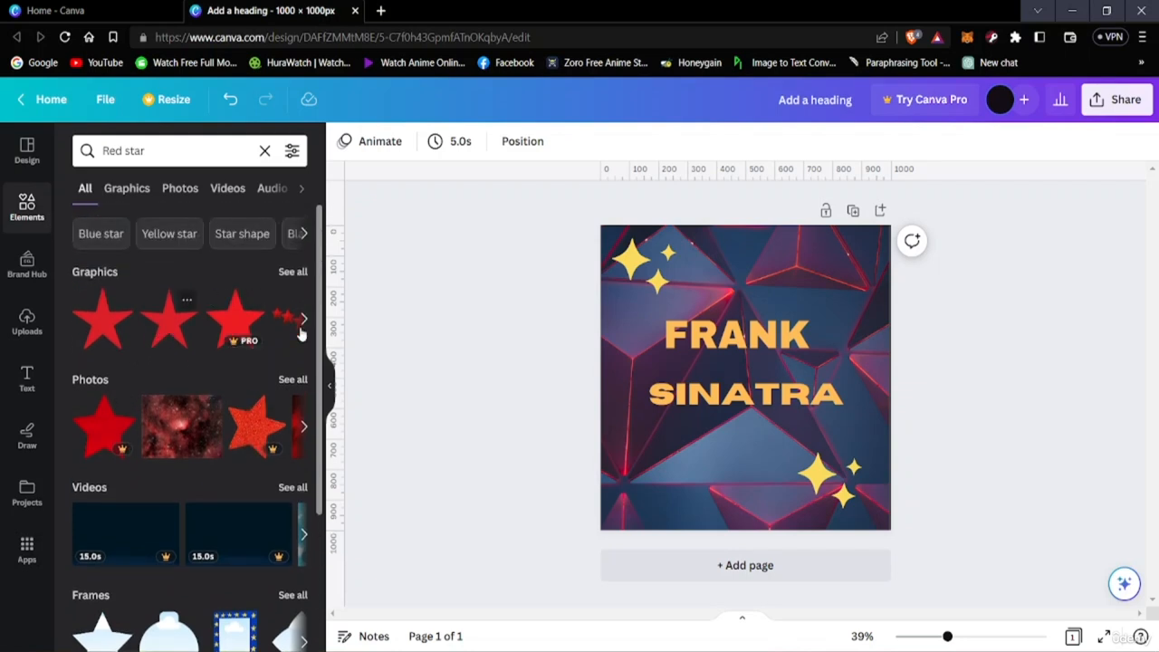
pyautogui.click(170, 334)
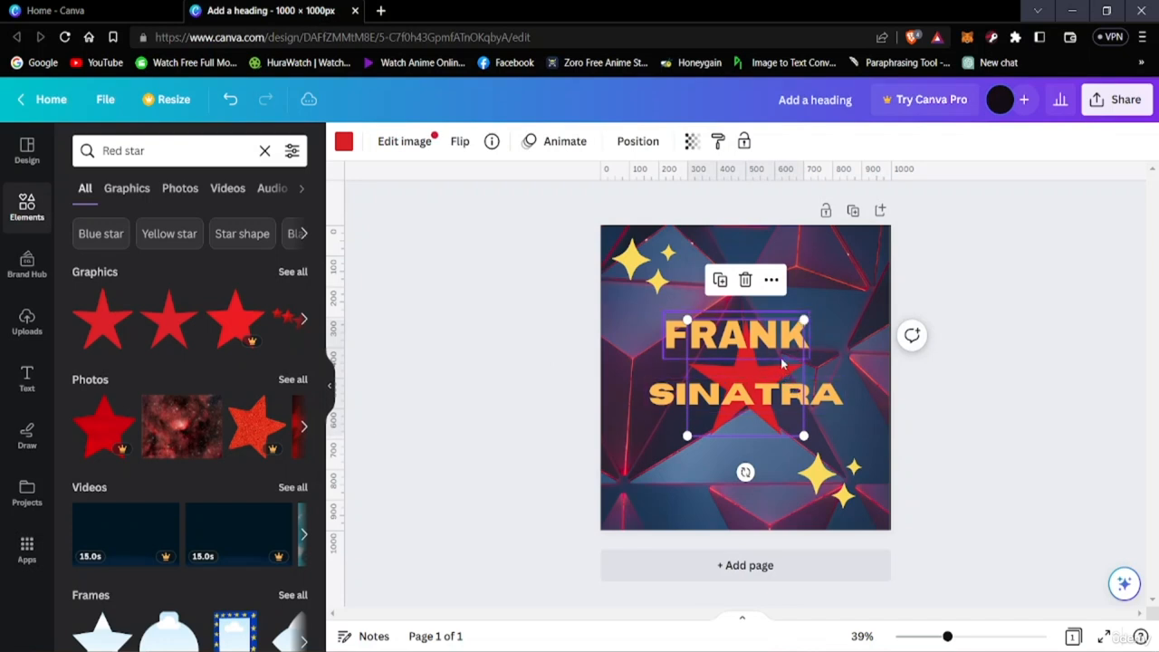
pyautogui.moveTo(754, 359); pyautogui.dragTo(740, 257)
pyautogui.press('Delete')
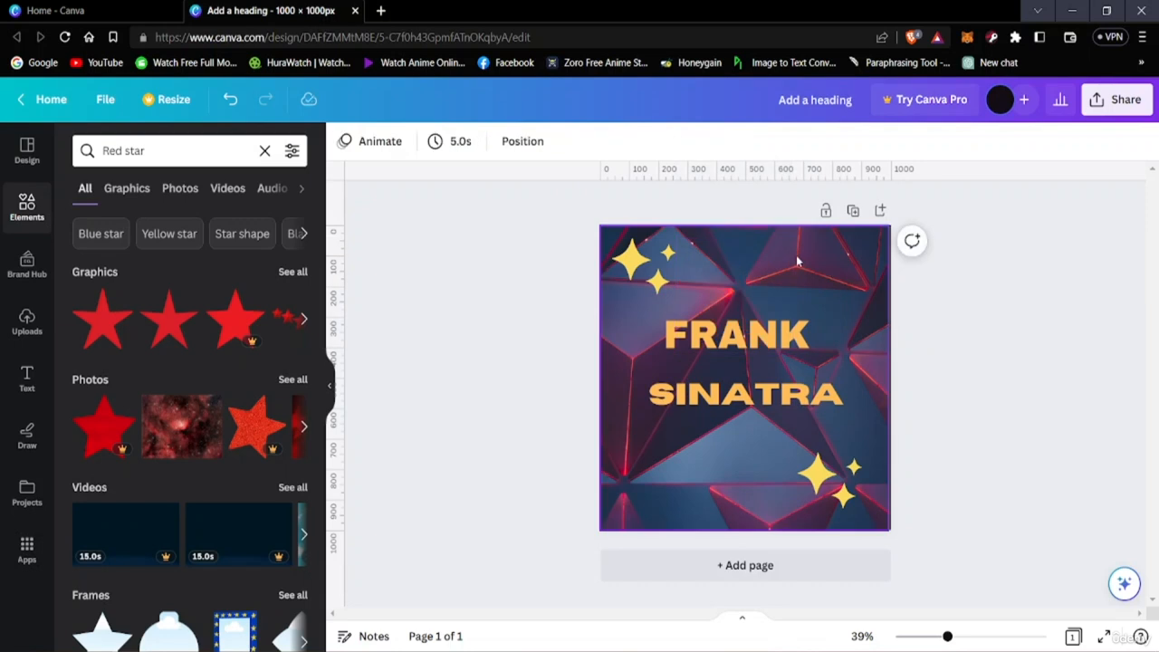
pyautogui.click(739, 317)
pyautogui.click(735, 262)
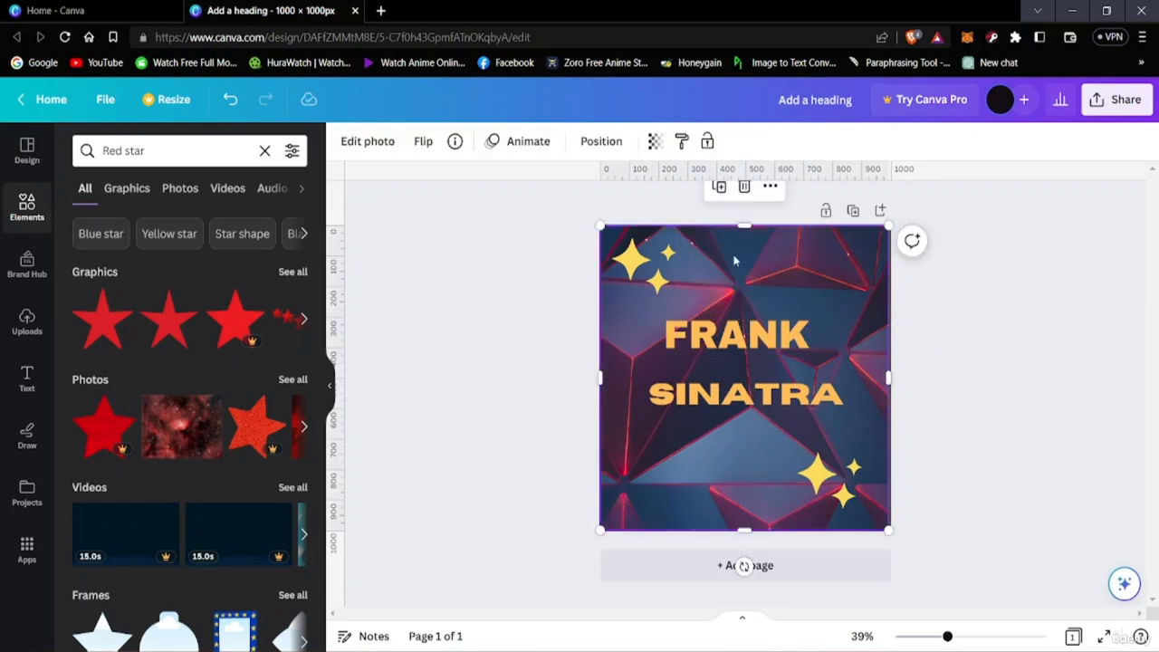
pyautogui.click(407, 254)
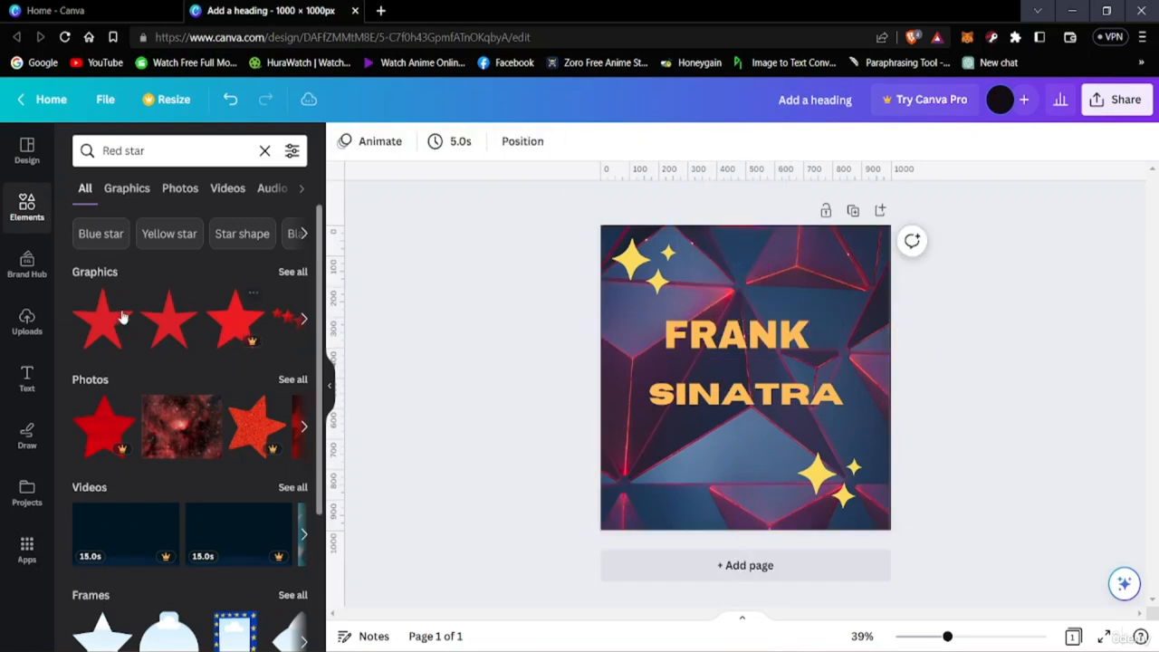
# Add the second red star graphic to the page, enlarge it to about 650 px wide and place it behind the FRANK SINATRA text
pyautogui.click(167, 318)
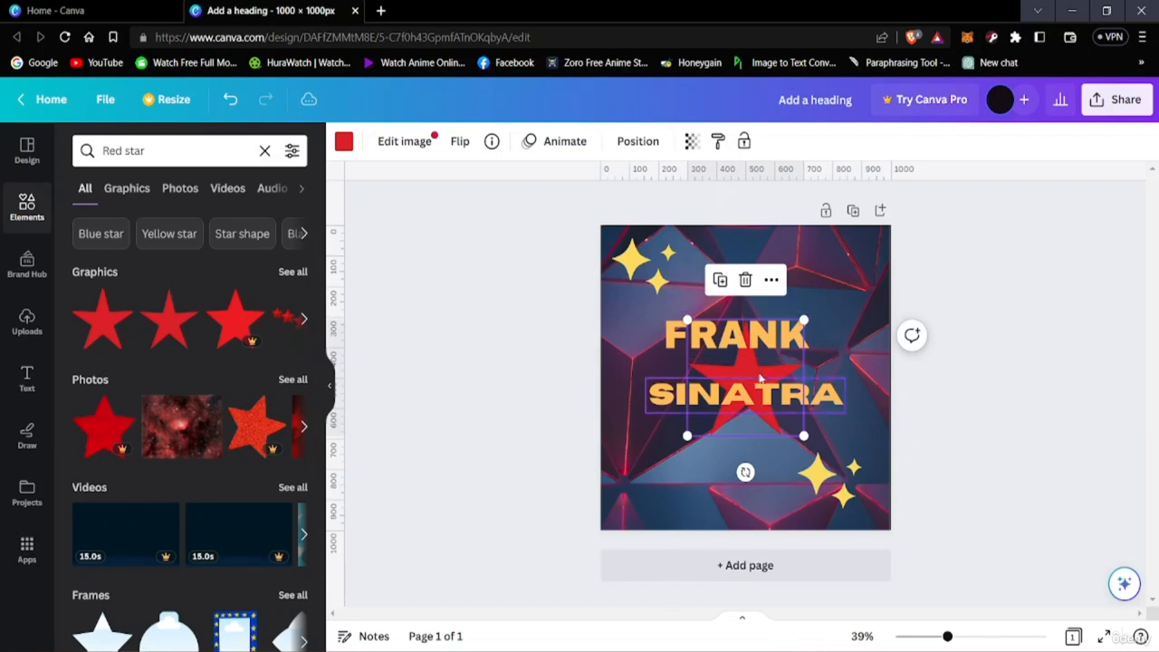
pyautogui.moveTo(761, 371); pyautogui.dragTo(760, 286)
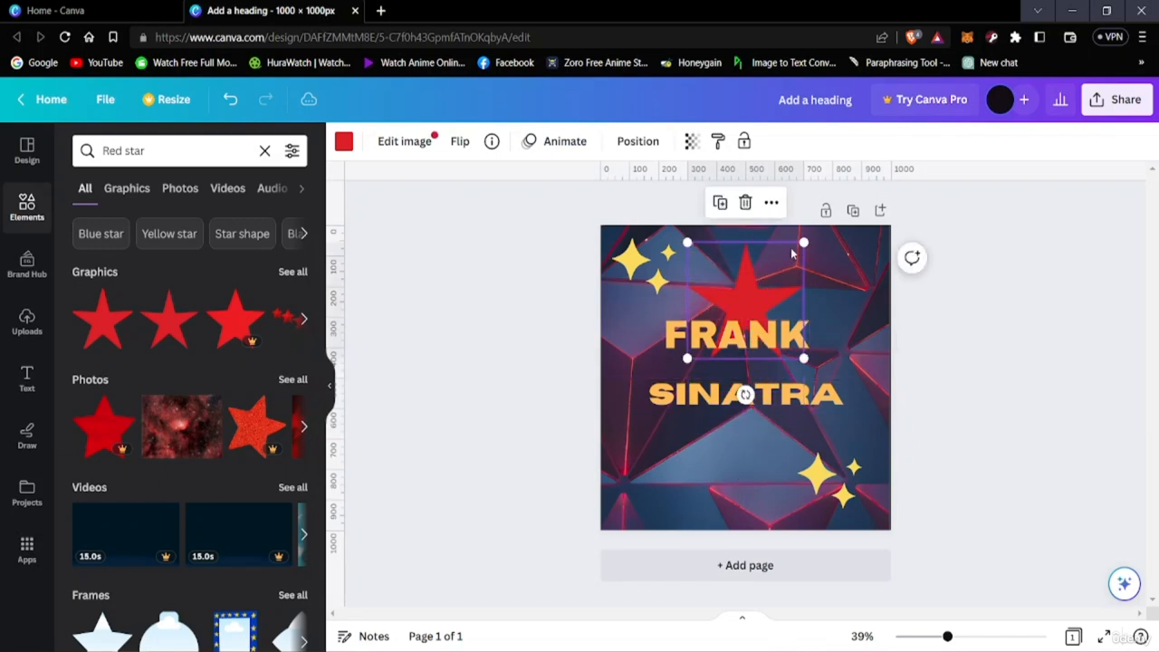
pyautogui.moveTo(802, 242); pyautogui.dragTo(908, 262)
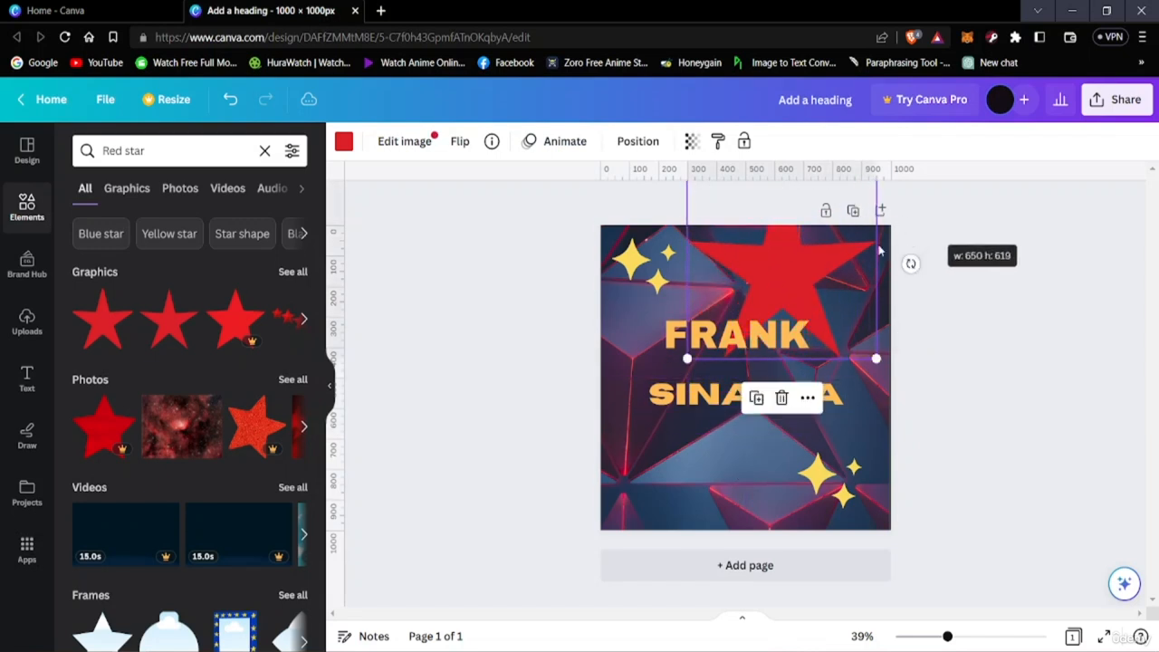
pyautogui.moveTo(743, 276); pyautogui.dragTo(697, 338)
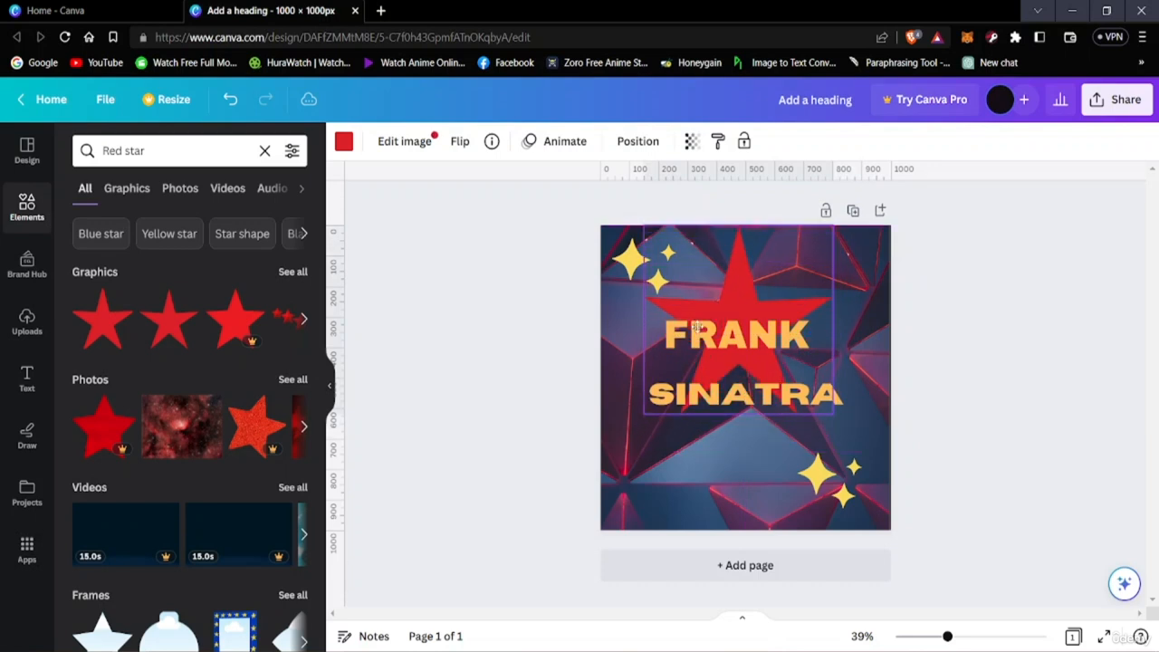
pyautogui.click(697, 339)
# Enlarge the red star further until it extends past both sides of the text, and centre it horizontally on the page
pyautogui.click(806, 260)
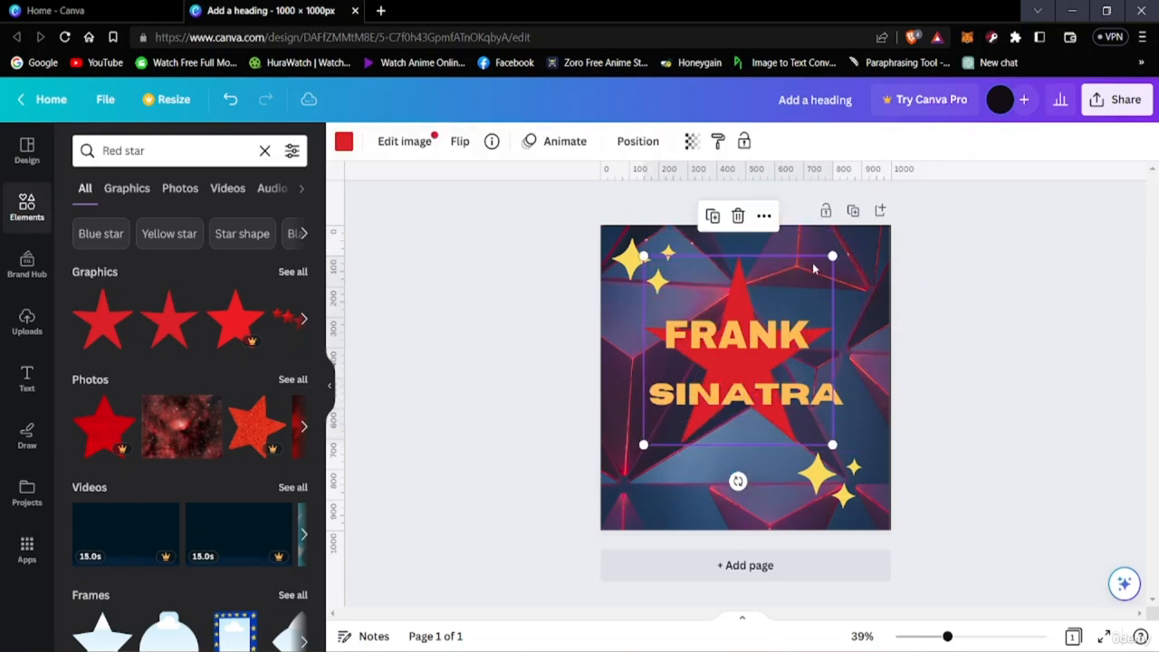
pyautogui.moveTo(829, 255); pyautogui.dragTo(905, 212)
pyautogui.moveTo(802, 281); pyautogui.dragTo(777, 323)
pyautogui.click(776, 322)
# Move the lower yellow sparkle graphic toward the page's right edge, clear of the red star's point
pyautogui.click(855, 507)
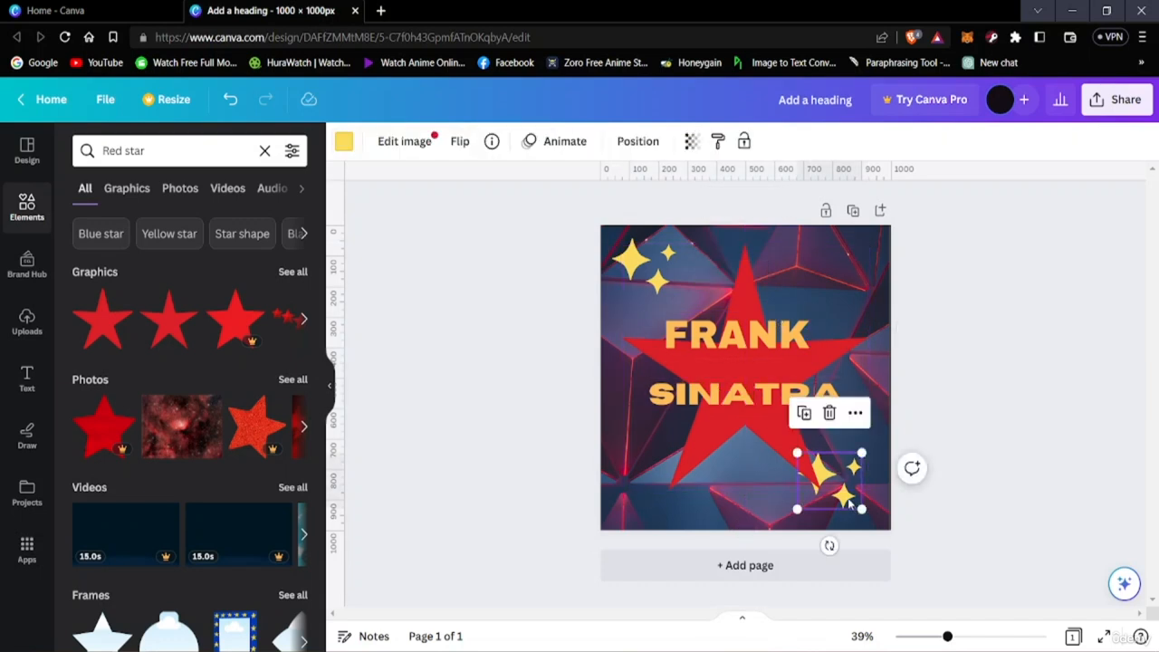
pyautogui.moveTo(851, 503); pyautogui.dragTo(871, 507)
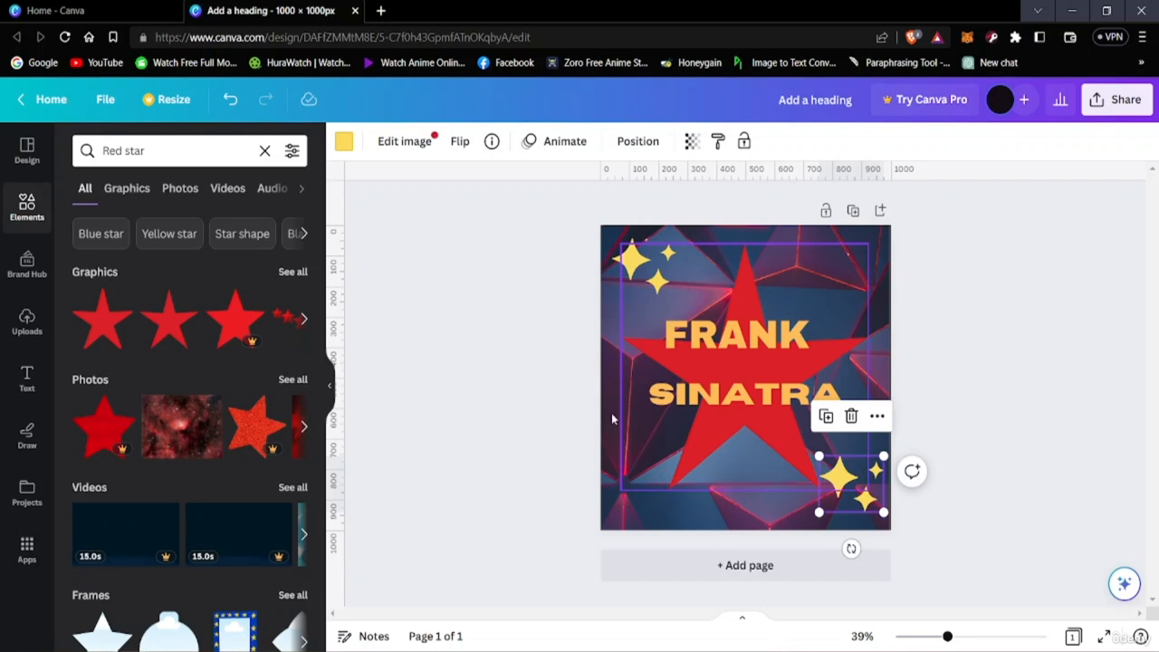
pyautogui.click(1027, 292)
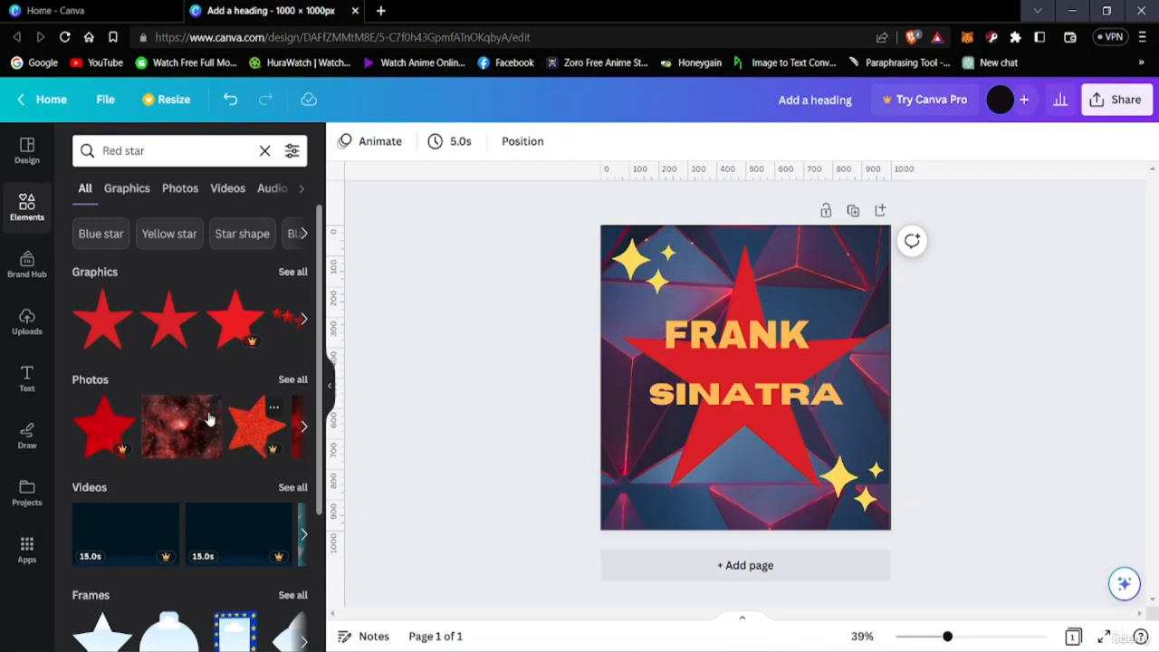
# Look through the Red star results across all element types and then as graphics only
pyautogui.scroll(-3, 207, 424)
pyautogui.scroll(3, 206, 423)
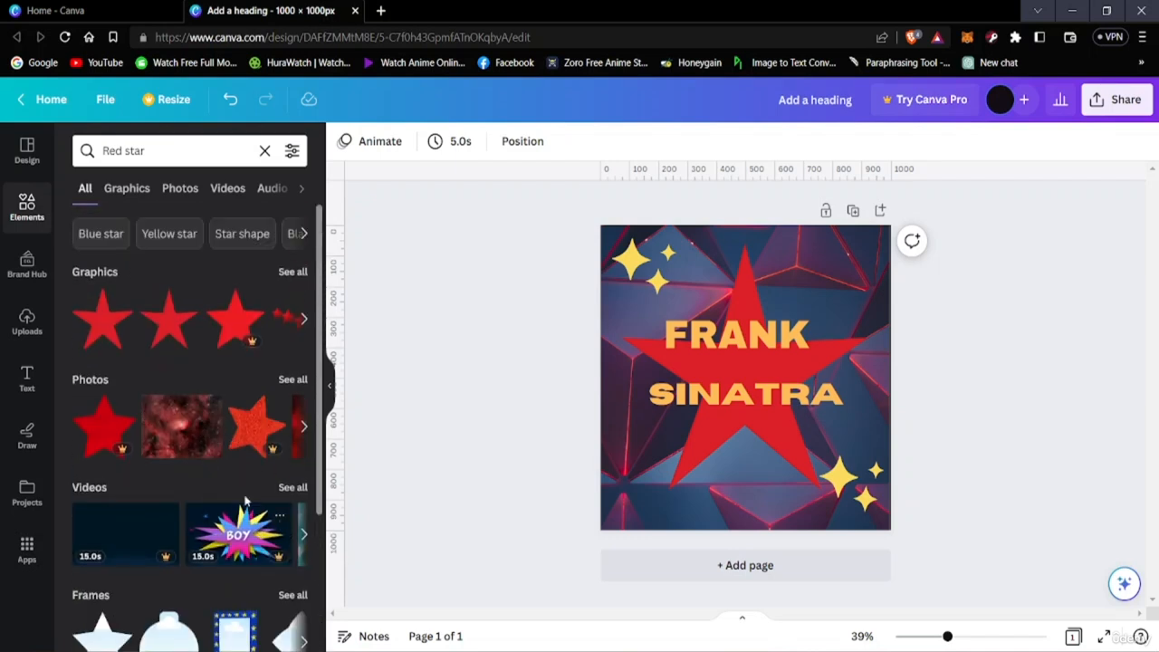
pyautogui.scroll(-1, 133, 419)
pyautogui.scroll(2, 132, 419)
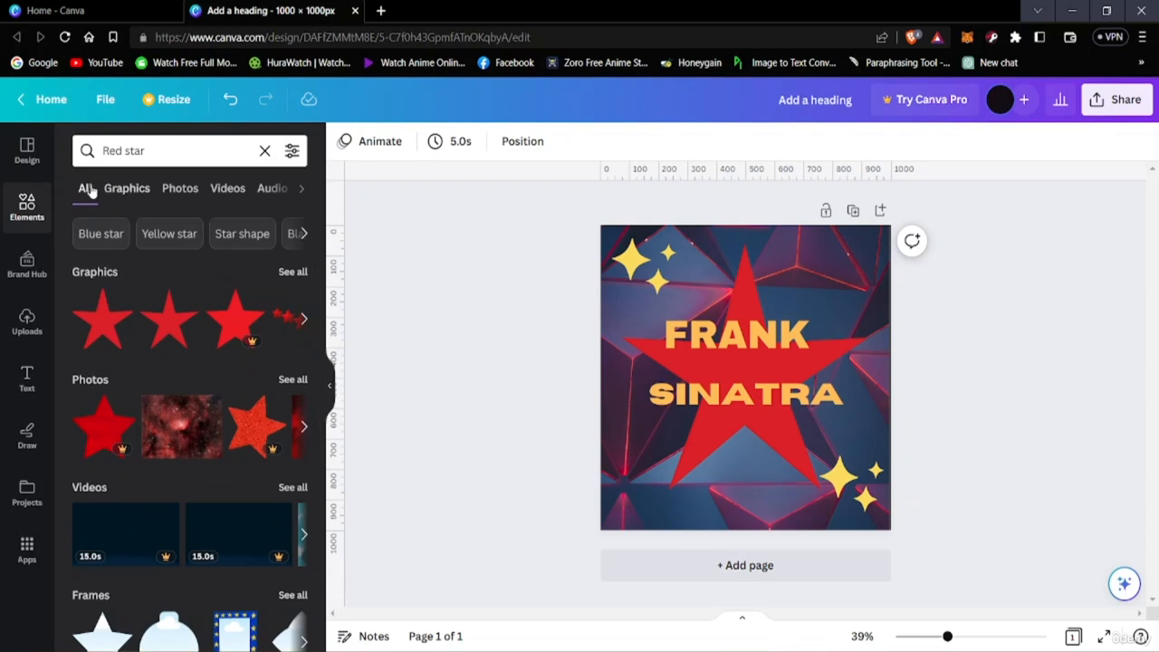
pyautogui.click(122, 189)
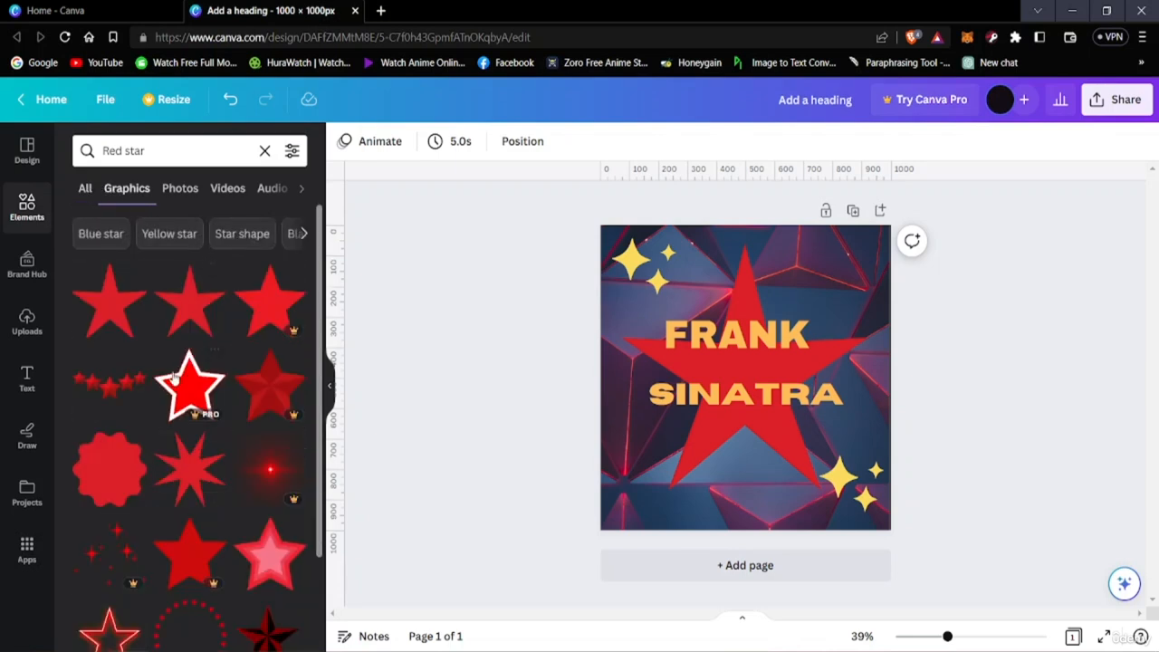
pyautogui.scroll(-1, 174, 380)
pyautogui.scroll(1, 170, 299)
pyautogui.click(154, 150)
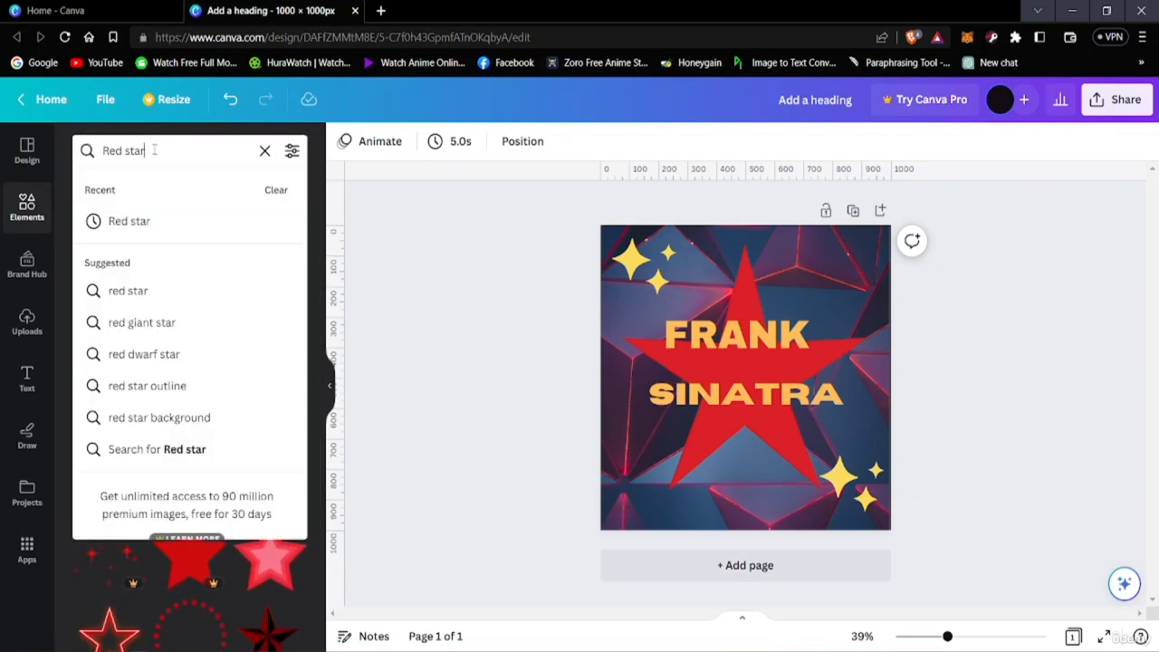
pyautogui.click(85, 188)
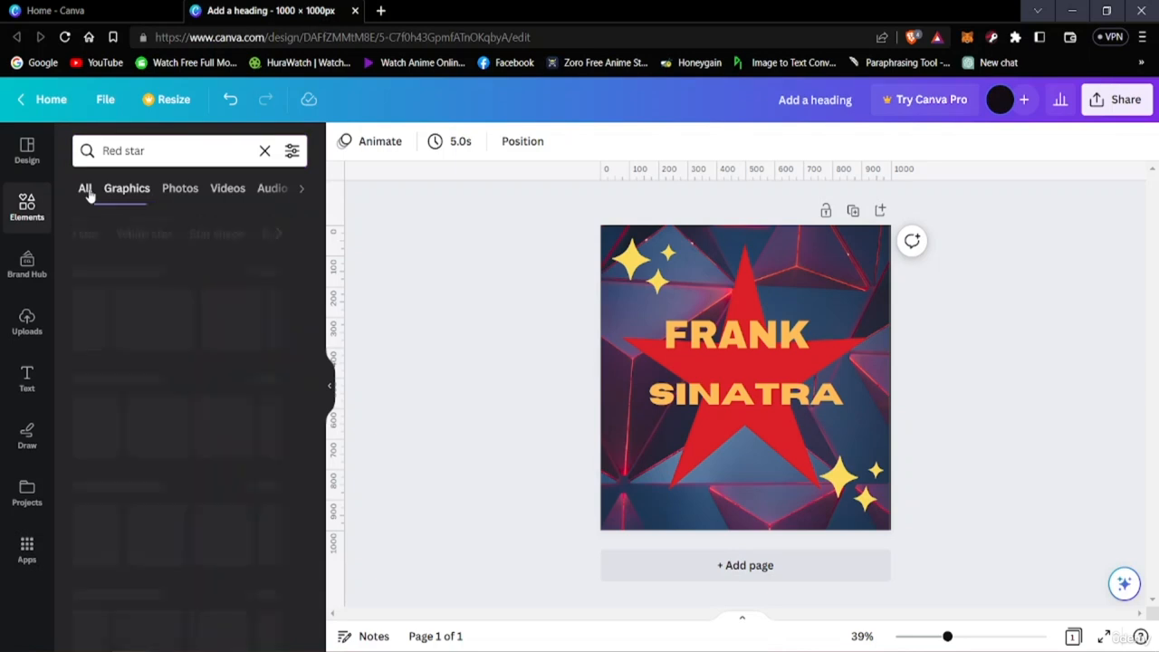
# Clear the Red star text from the element search while keeping its results listed
pyautogui.moveTo(182, 152); pyautogui.dragTo(91, 151)
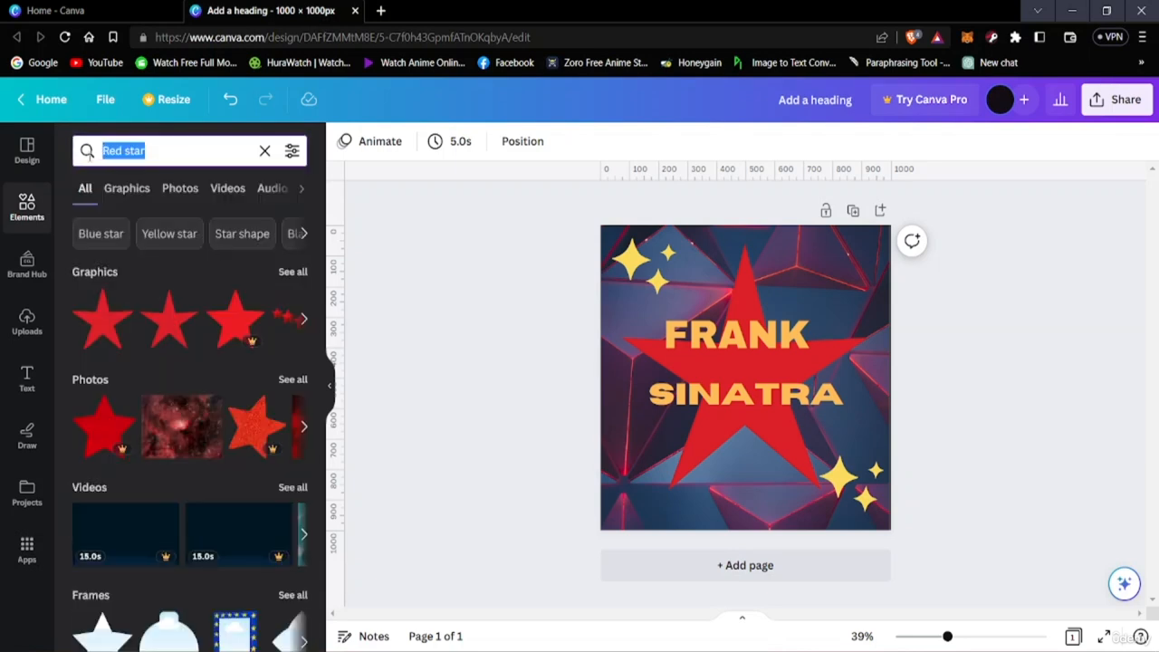
pyautogui.press('BackSpace')
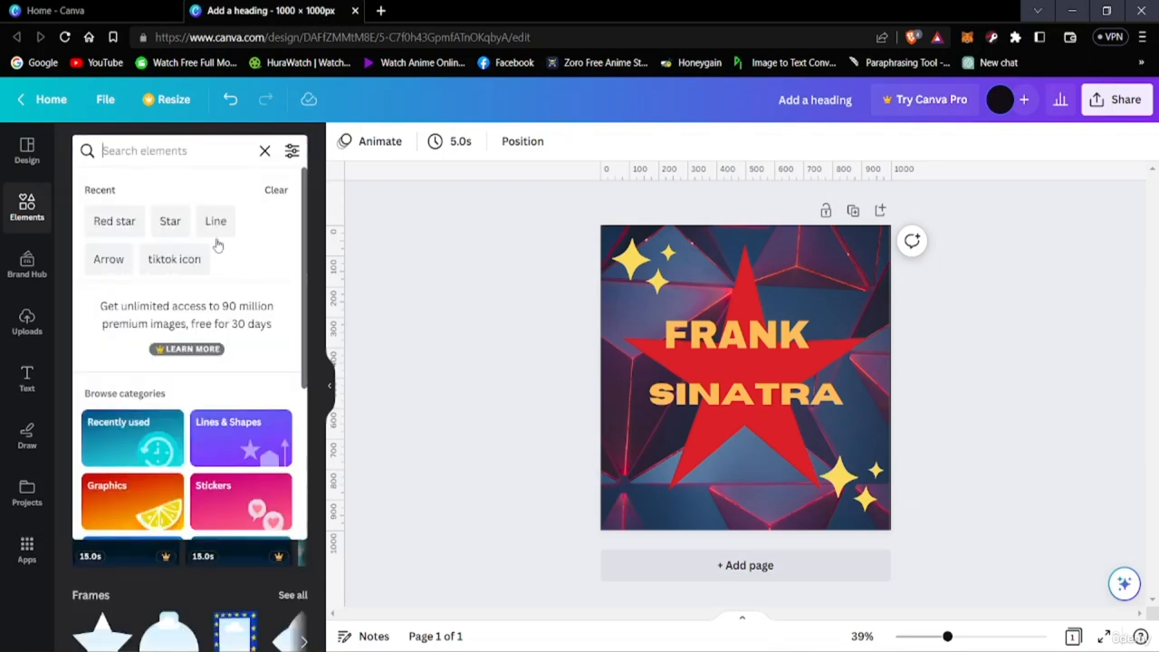
pyautogui.click(63, 231)
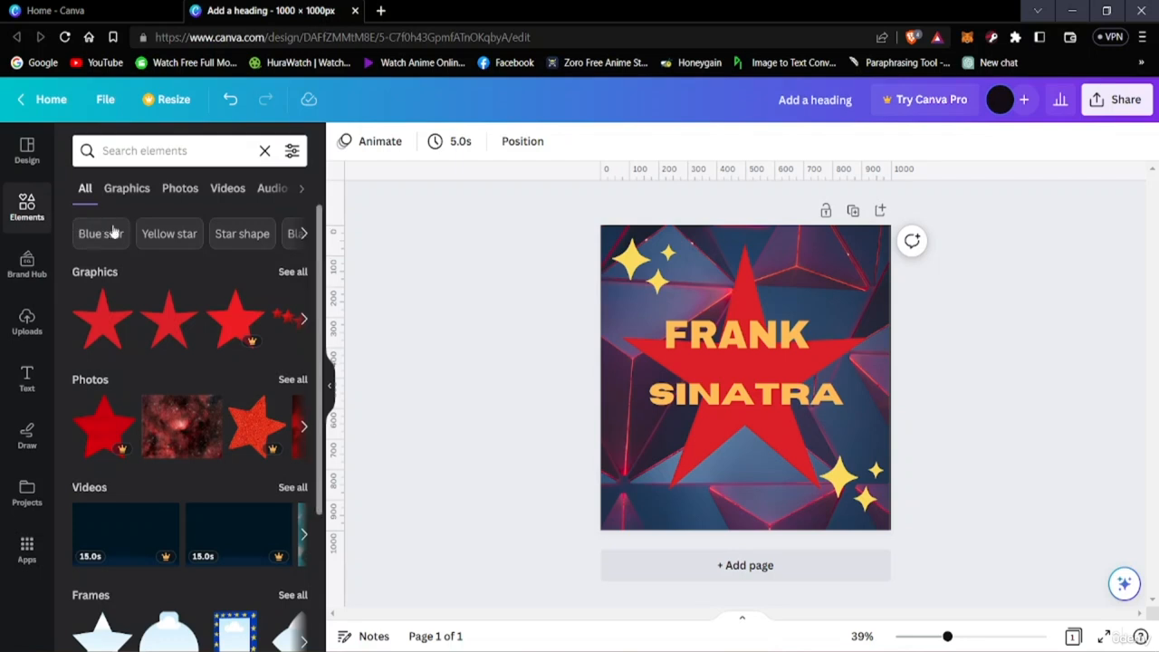
# Look through the Red star results across all element types, as graphics only and as photos only
pyautogui.scroll(-3, 163, 444)
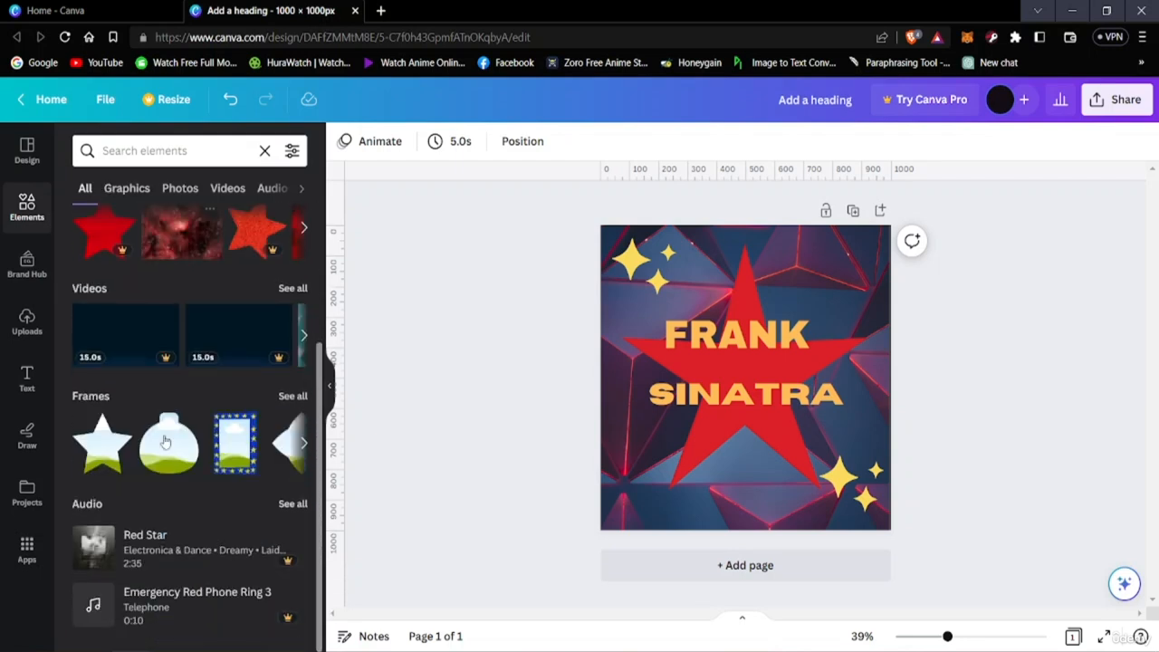
pyautogui.scroll(3, 161, 450)
pyautogui.click(126, 192)
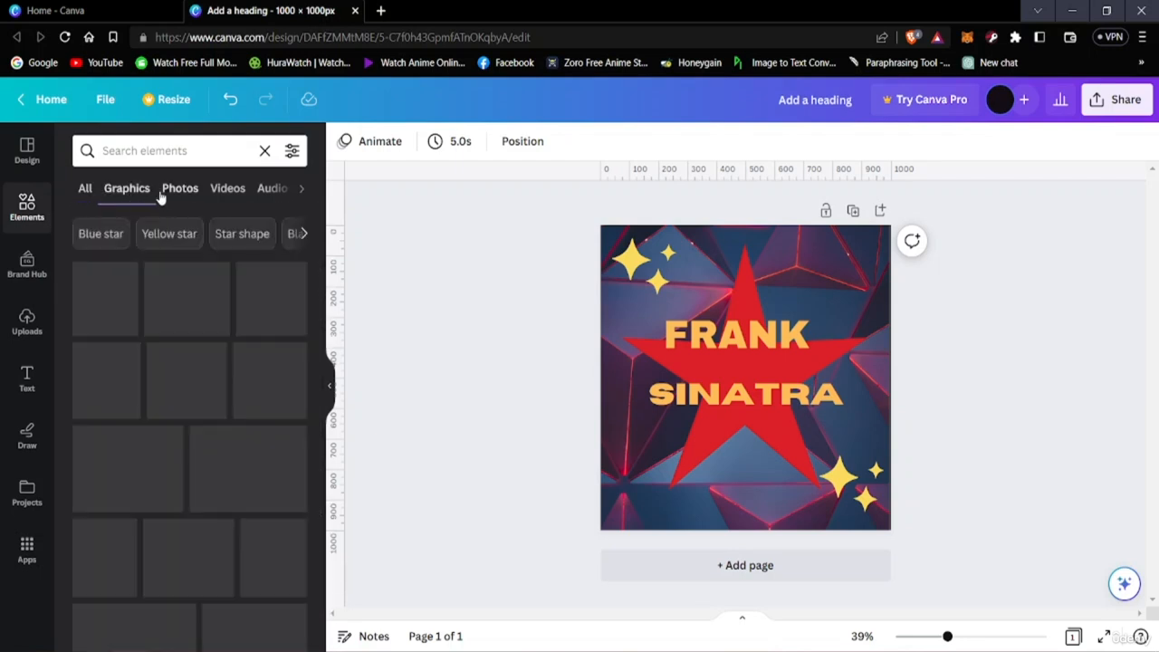
pyautogui.click(178, 192)
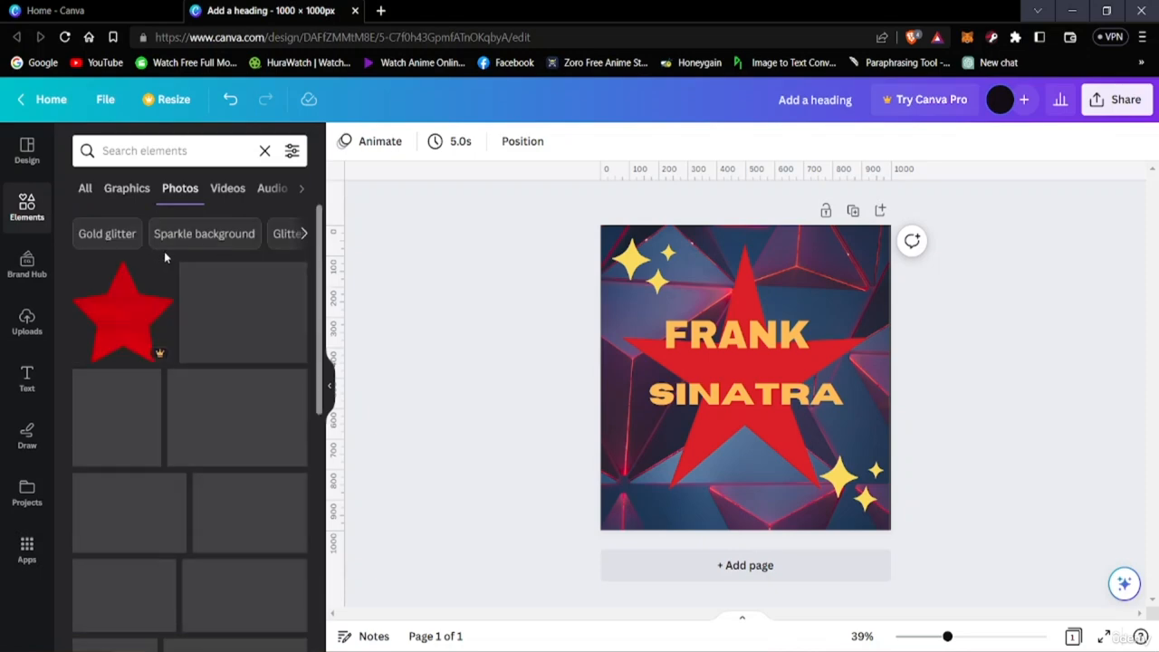
# Browse the video results for Red star, going down the list and back to its start
pyautogui.click(227, 188)
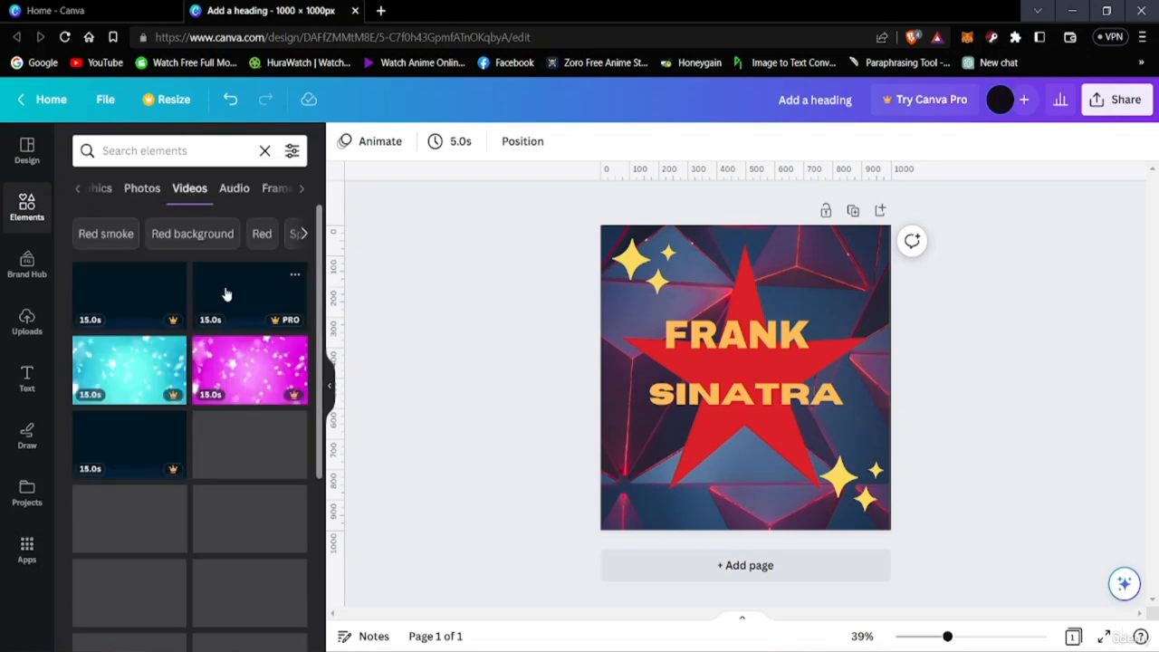
pyautogui.scroll(-3, 159, 463)
pyautogui.scroll(-3, 199, 453)
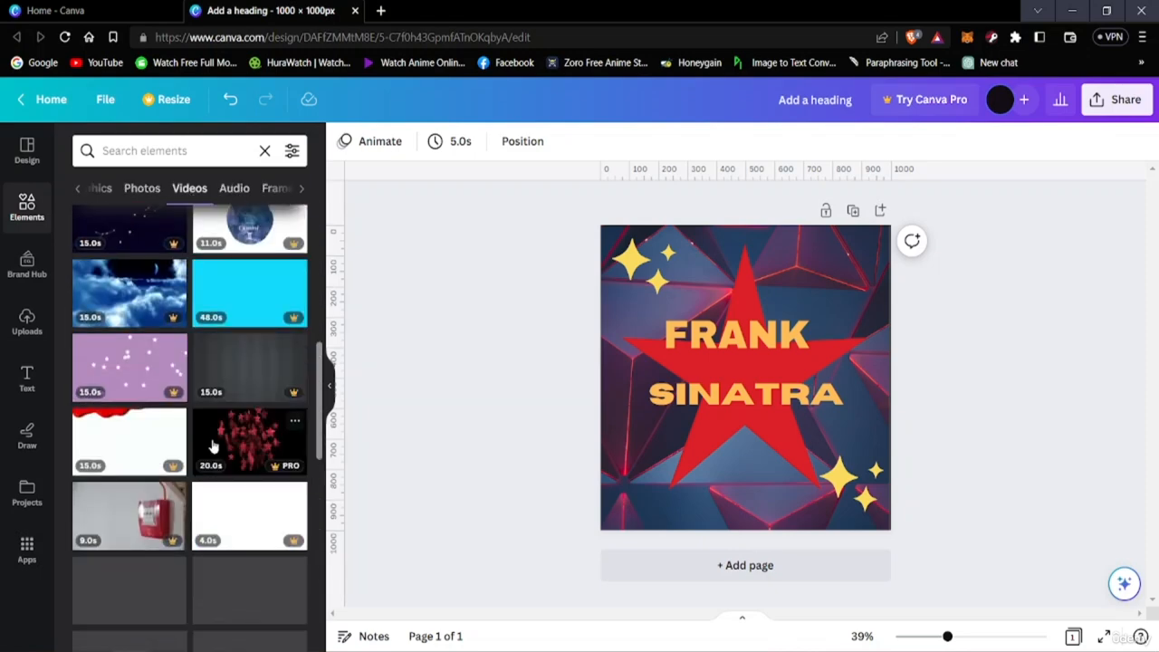
pyautogui.scroll(-5, 212, 445)
pyautogui.scroll(6, 212, 444)
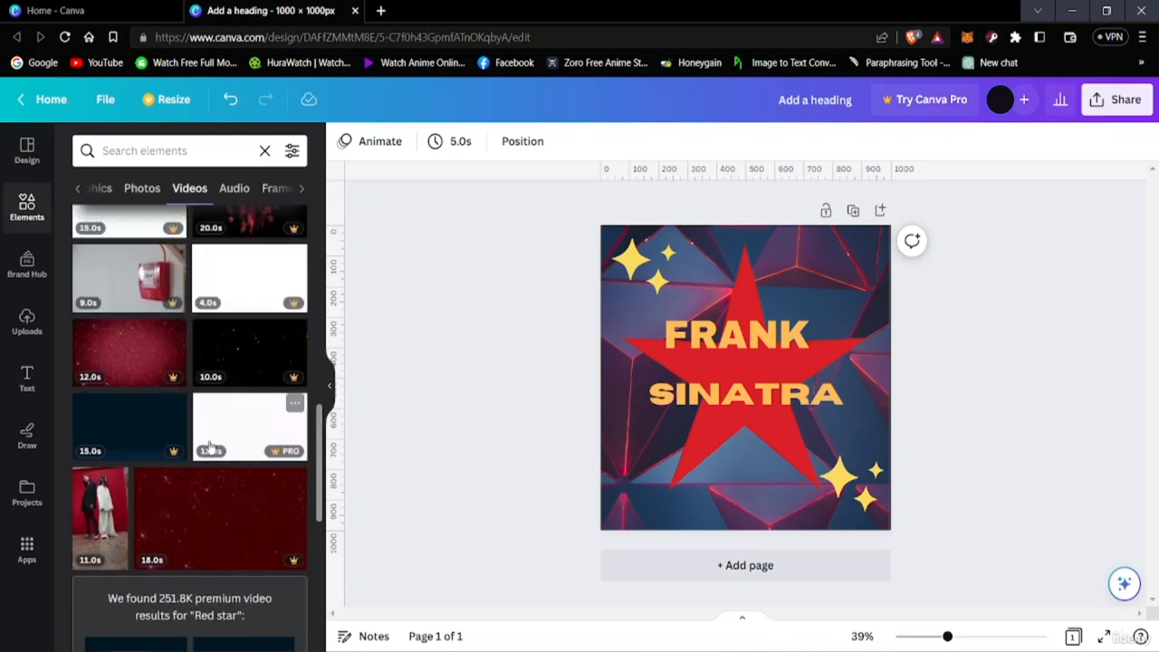
pyautogui.scroll(4, 183, 426)
pyautogui.scroll(-5, 145, 481)
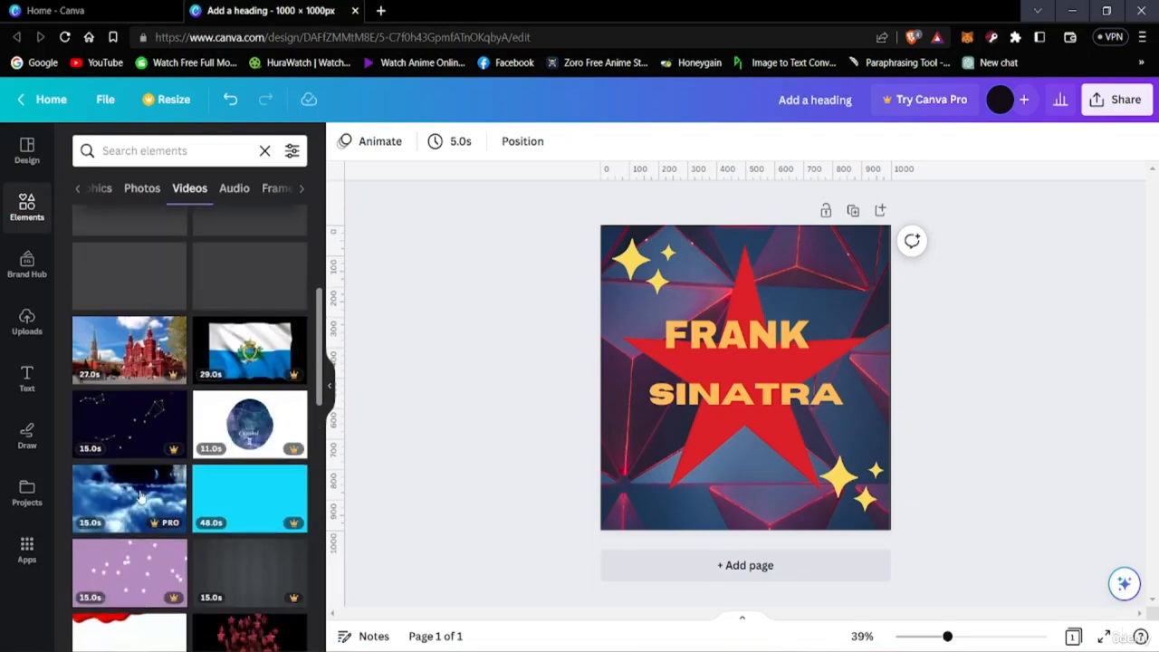
pyautogui.scroll(5, 213, 399)
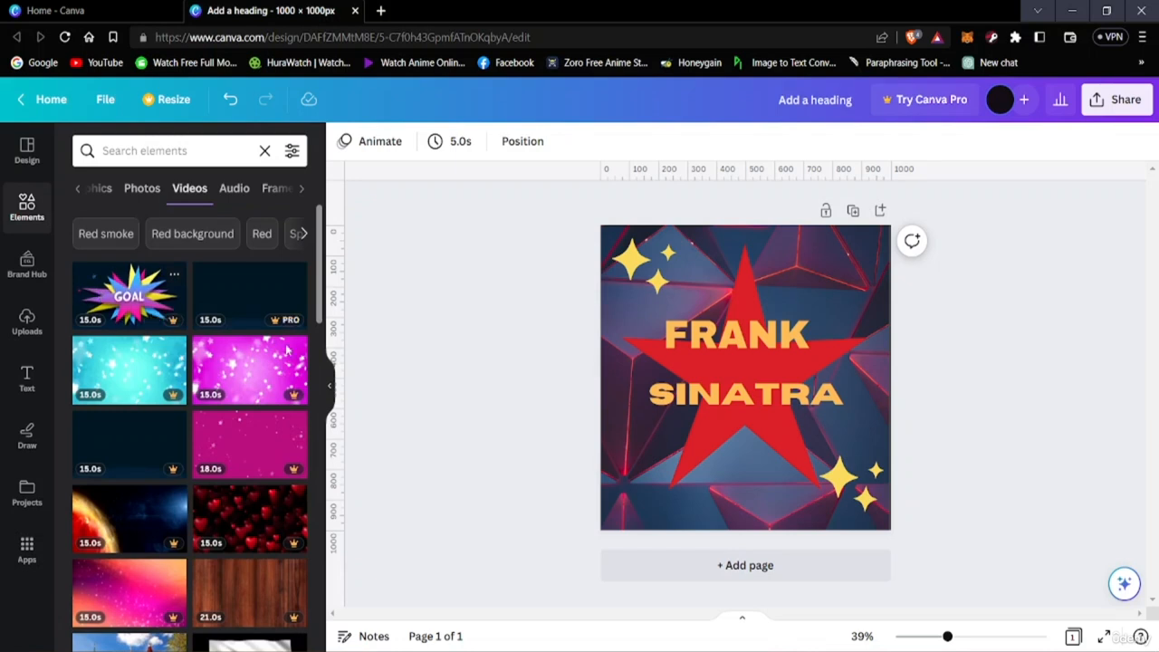
# View the Red star results for audio, frames and charts in turn
pyautogui.click(232, 188)
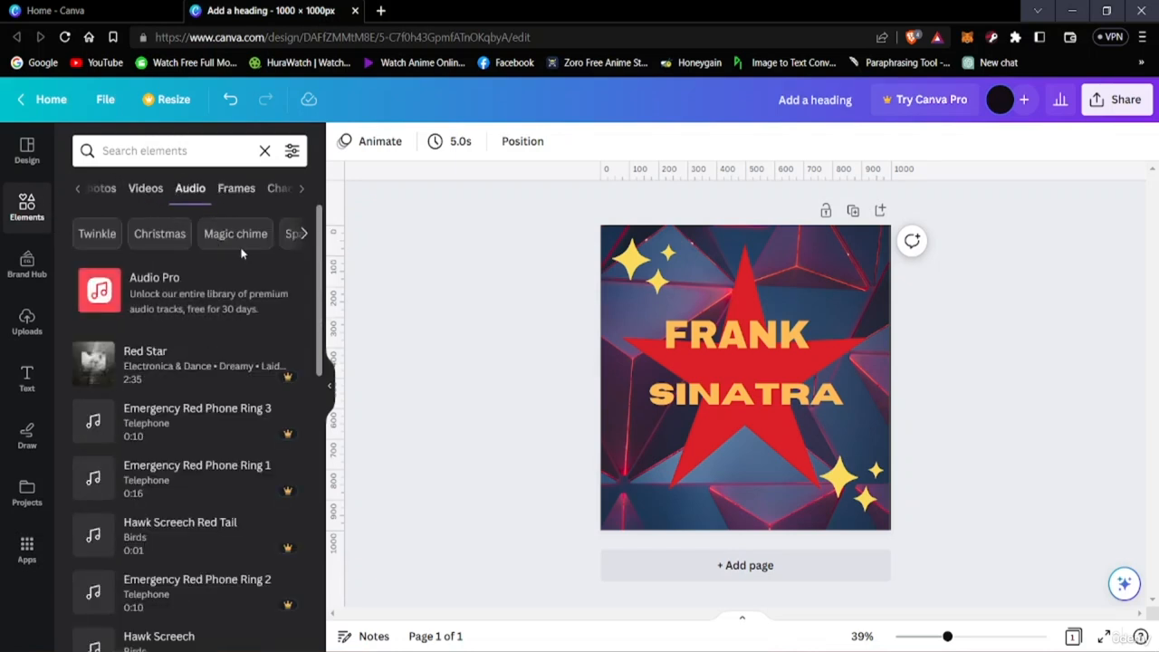
pyautogui.click(238, 188)
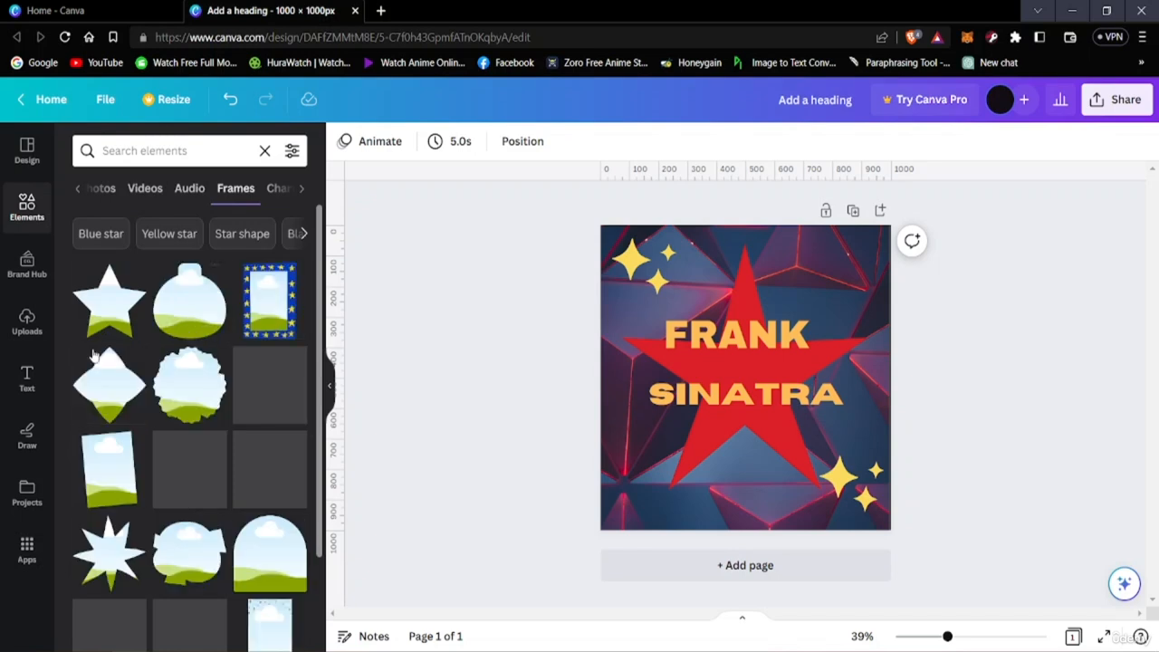
pyautogui.click(277, 188)
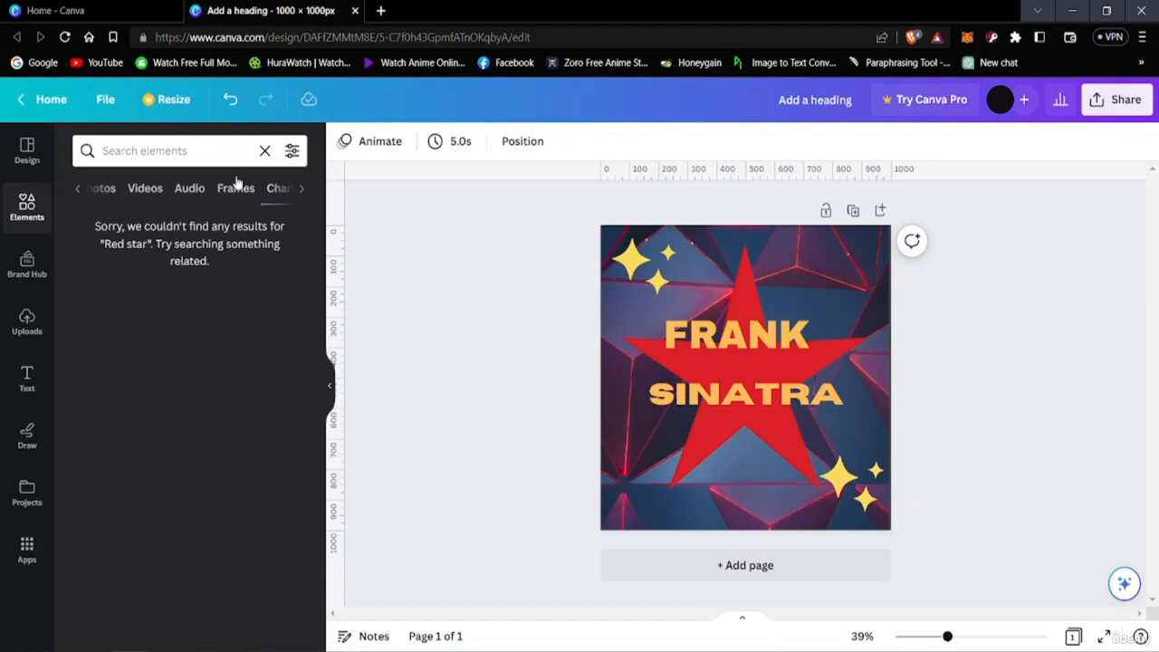
# Review the recent searches and browsable element categories offered by the element search, leaving without choosing one
pyautogui.click(142, 150)
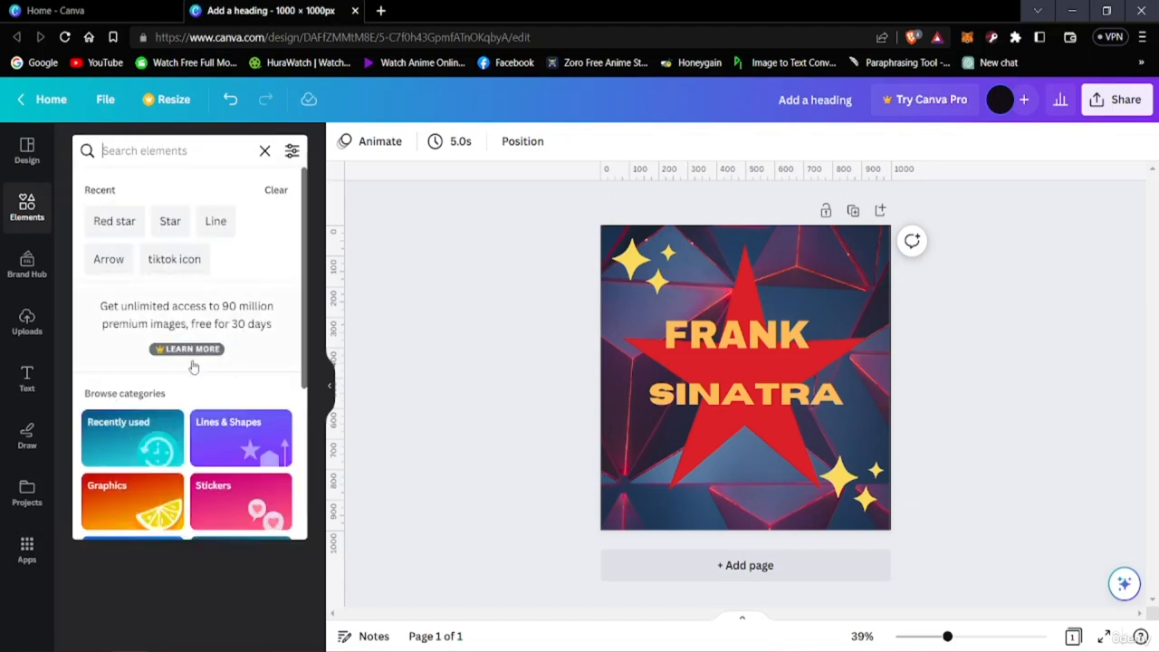
pyautogui.scroll(-3, 192, 366)
pyautogui.scroll(3, 181, 407)
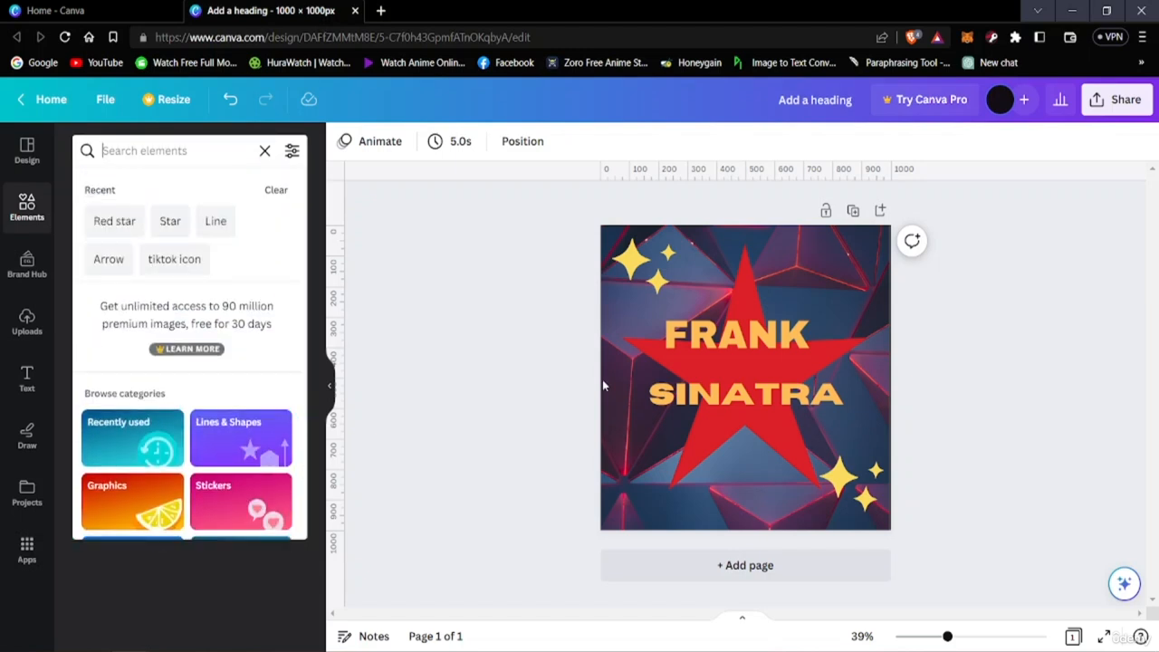
pyautogui.click(545, 393)
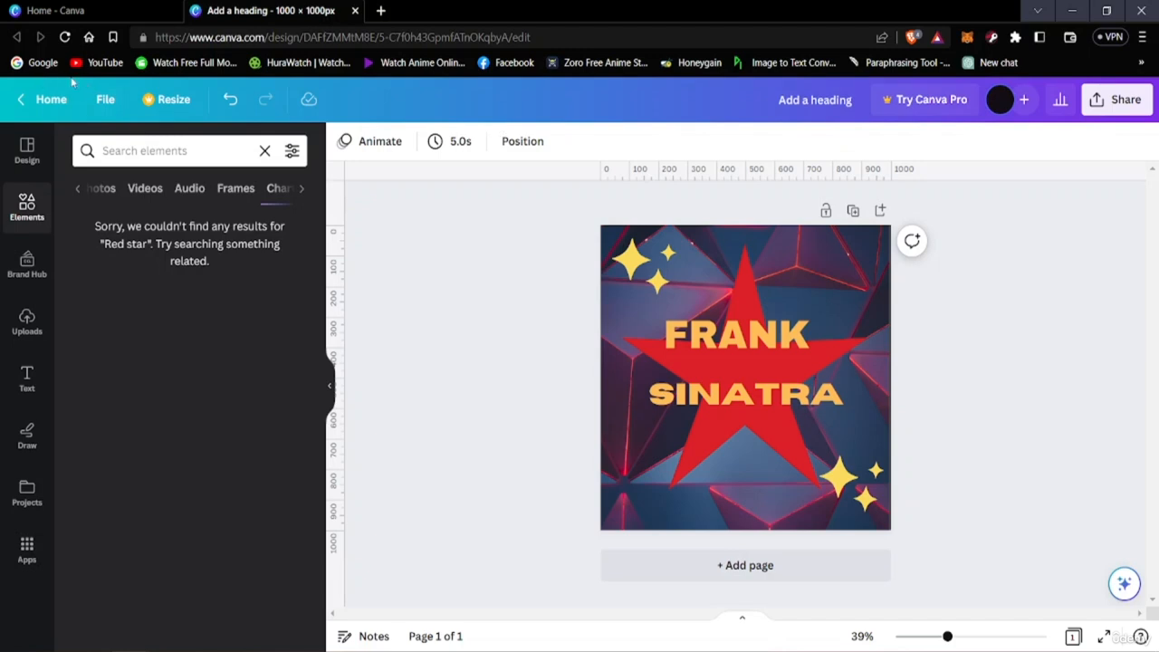
# Turn off the display of rulers and guides in the design's view settings
pyautogui.click(105, 98)
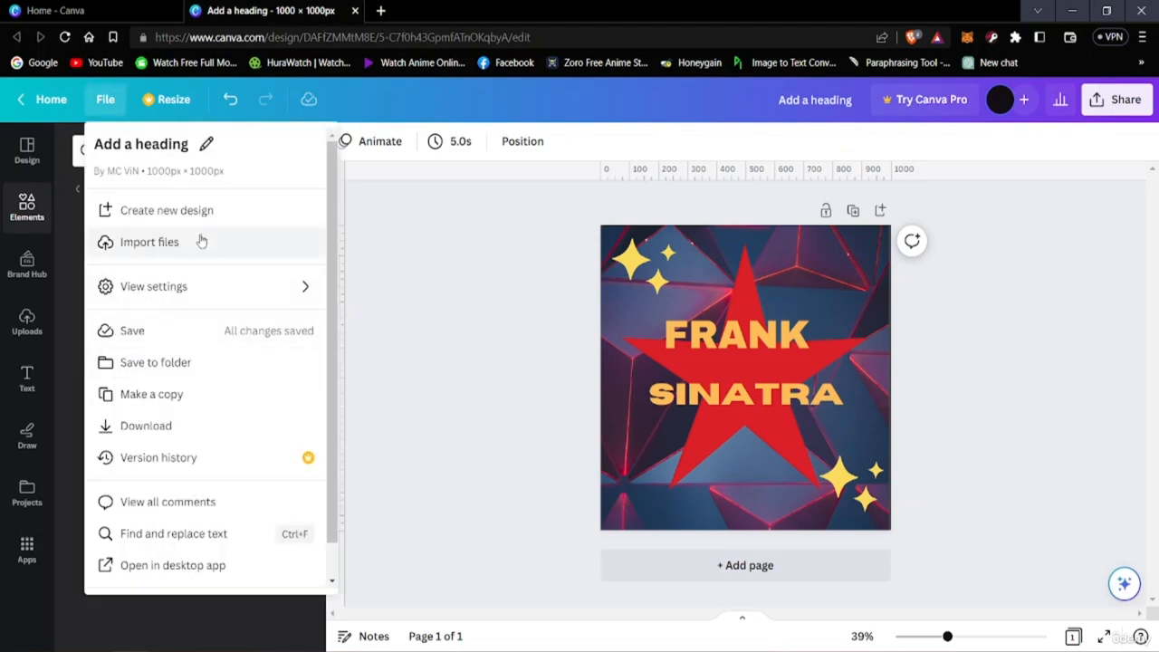
pyautogui.moveTo(186, 287)
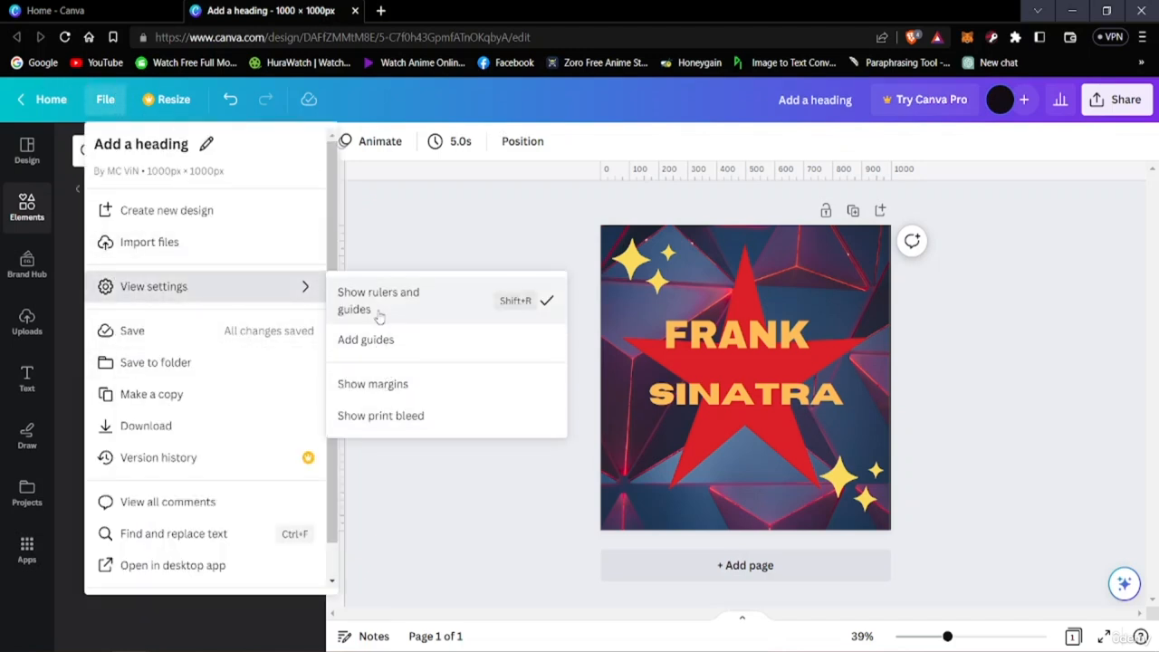
pyautogui.click(534, 311)
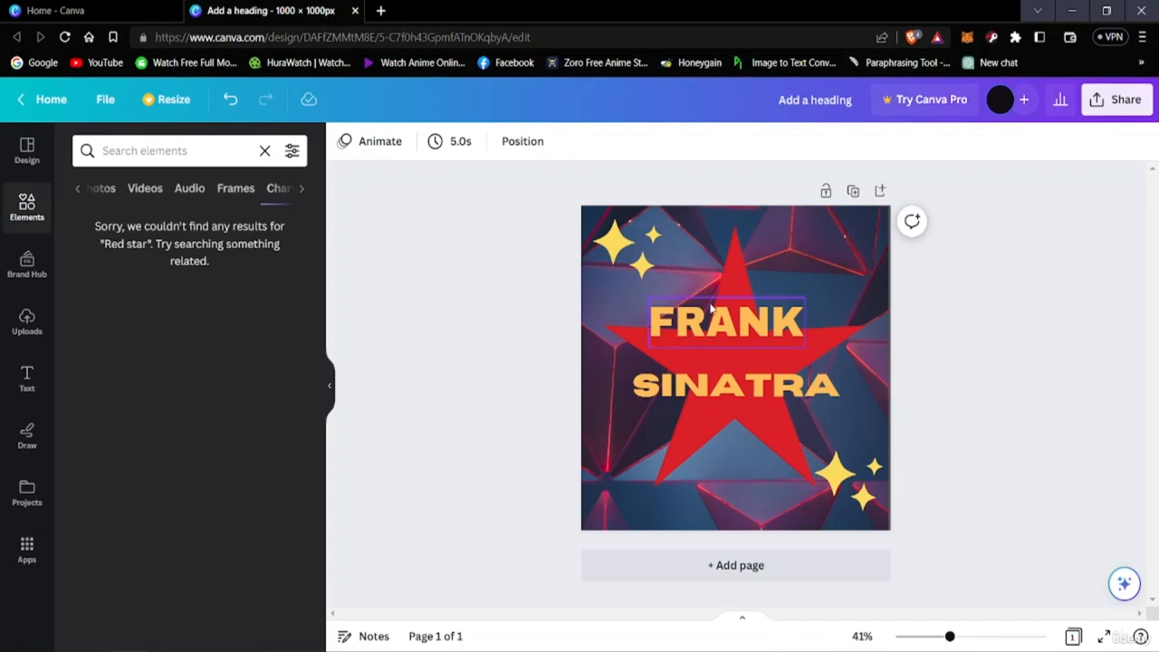
# Review the design's sharing choices and its download settings with PNG as the file type, leaving without downloading
pyautogui.click(1104, 106)
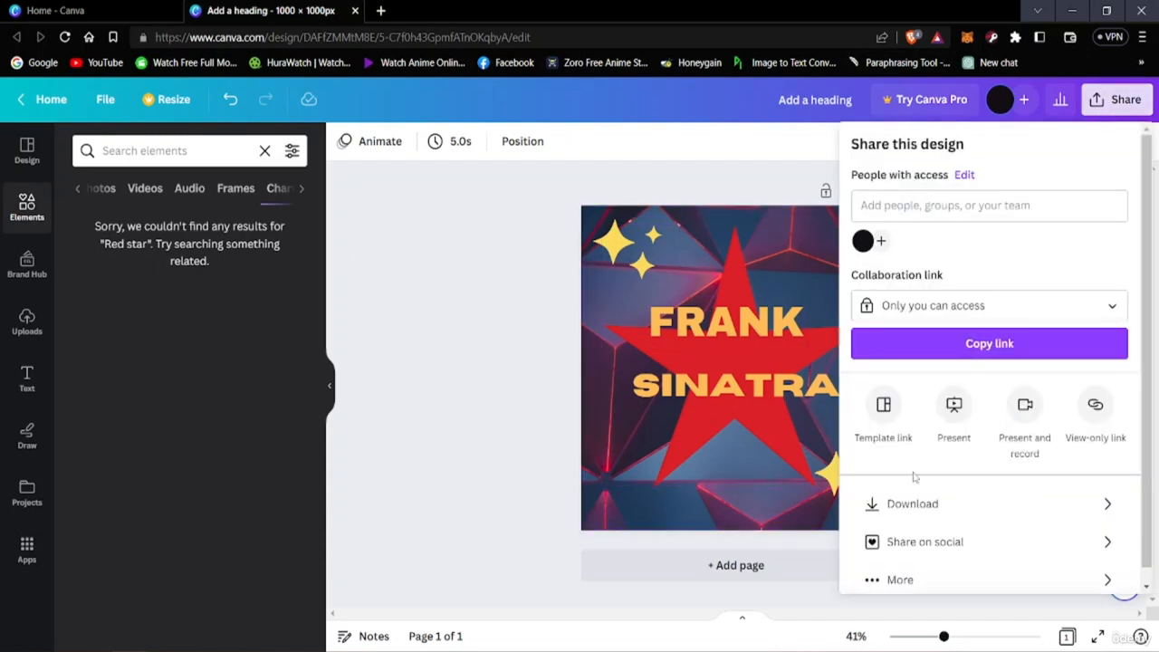
pyautogui.click(883, 504)
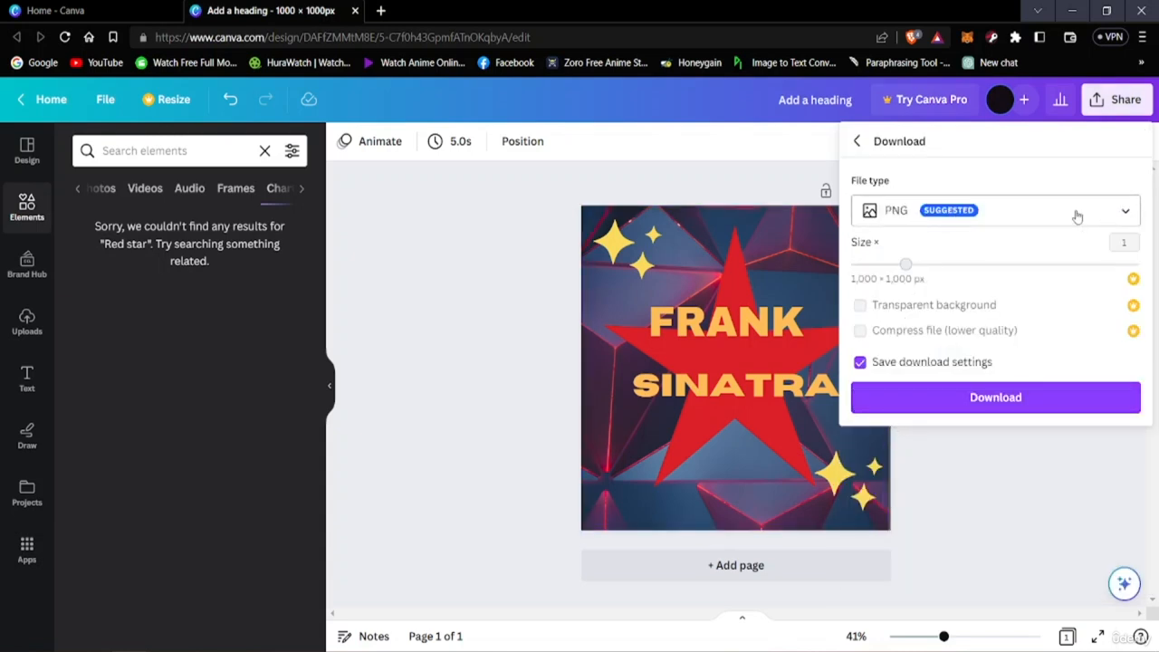
pyautogui.click(694, 166)
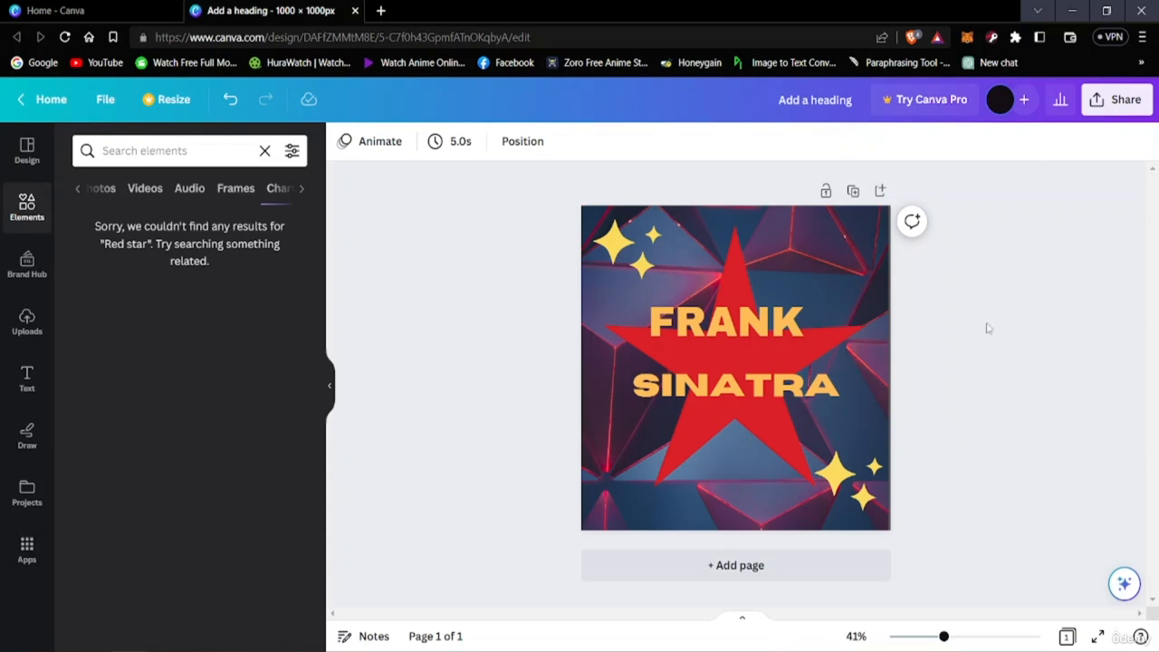